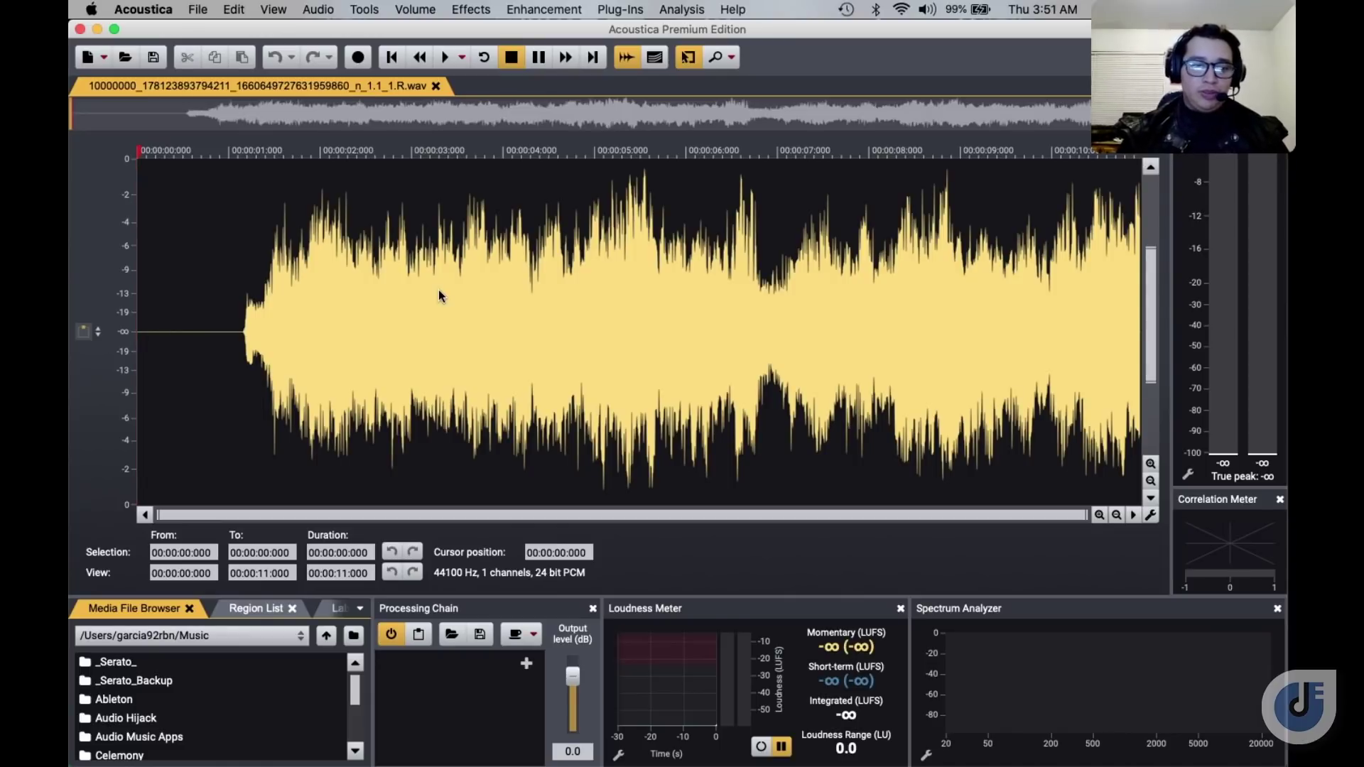
Hide the media file browser, the label list and the region list from the layout
left_click(280, 10)
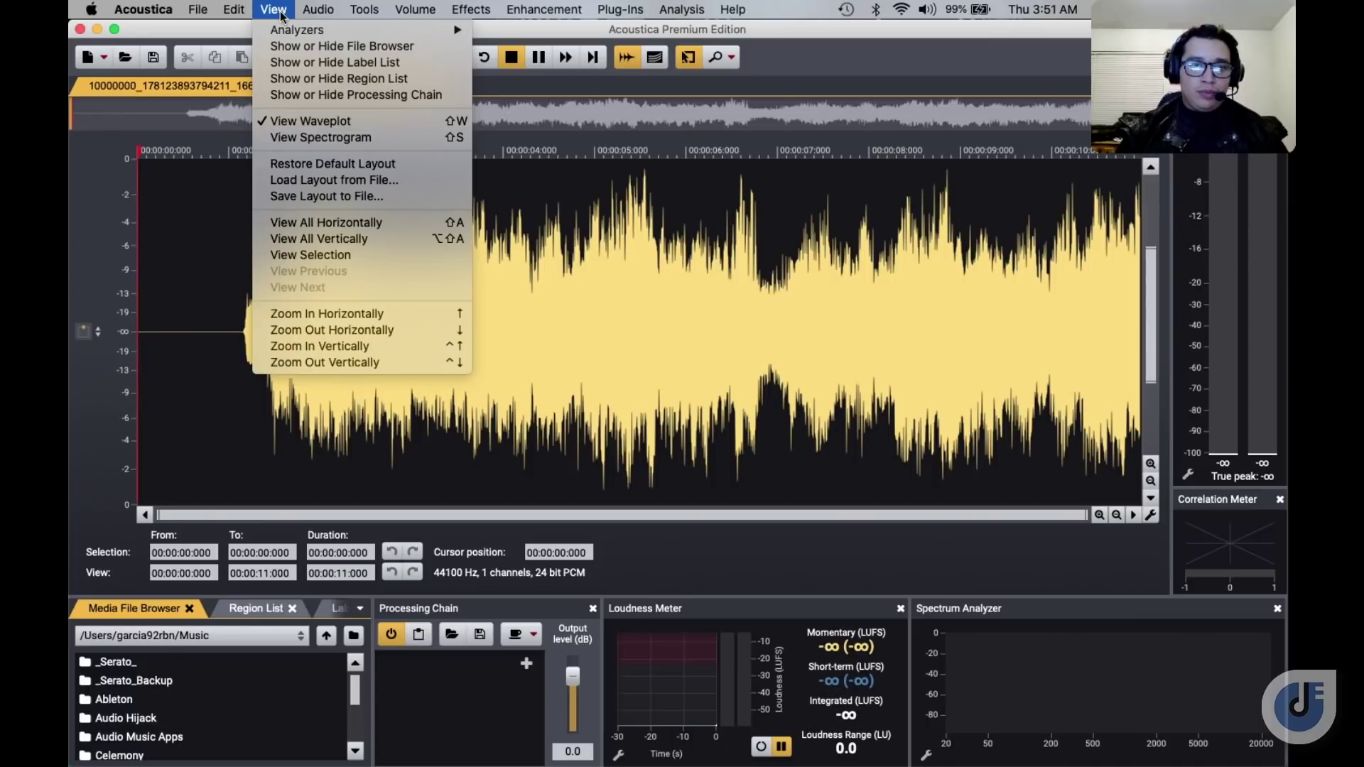
left_click(292, 47)
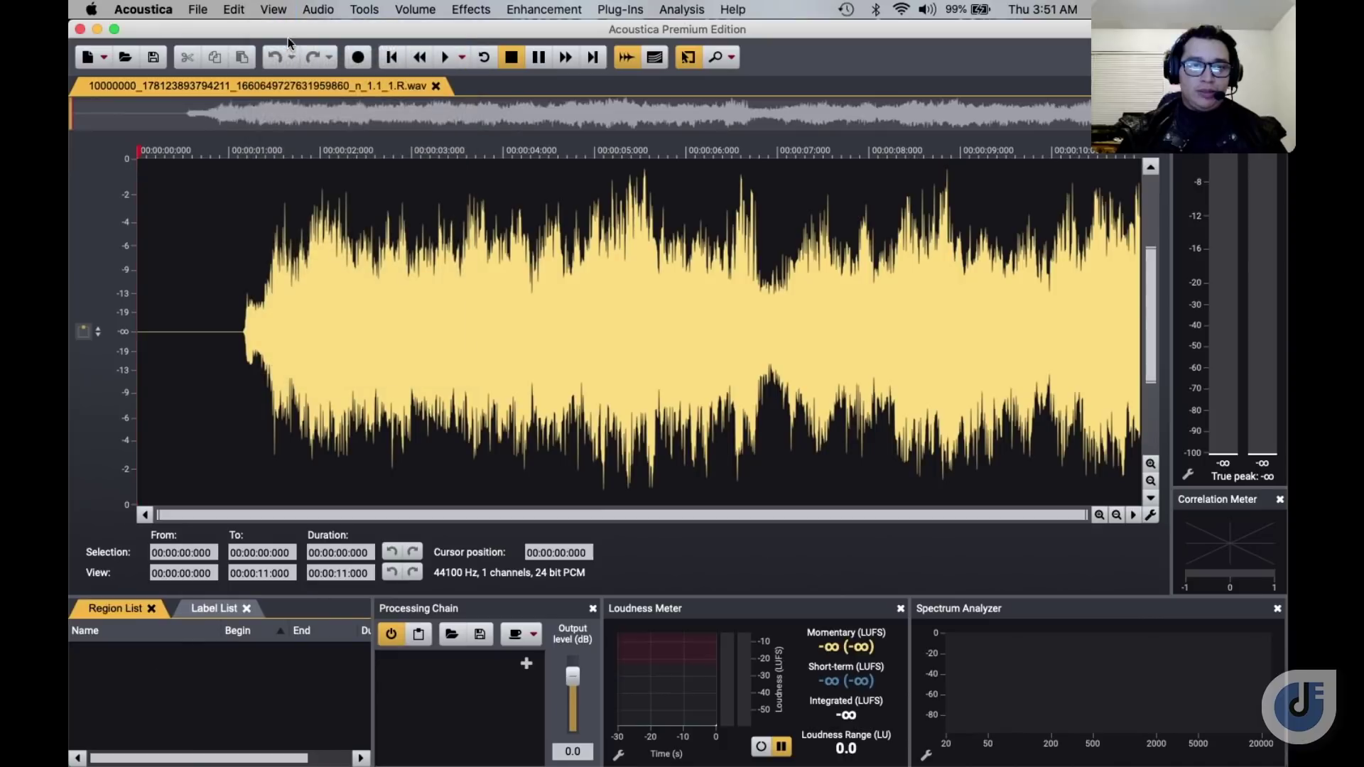
left_click(276, 11)
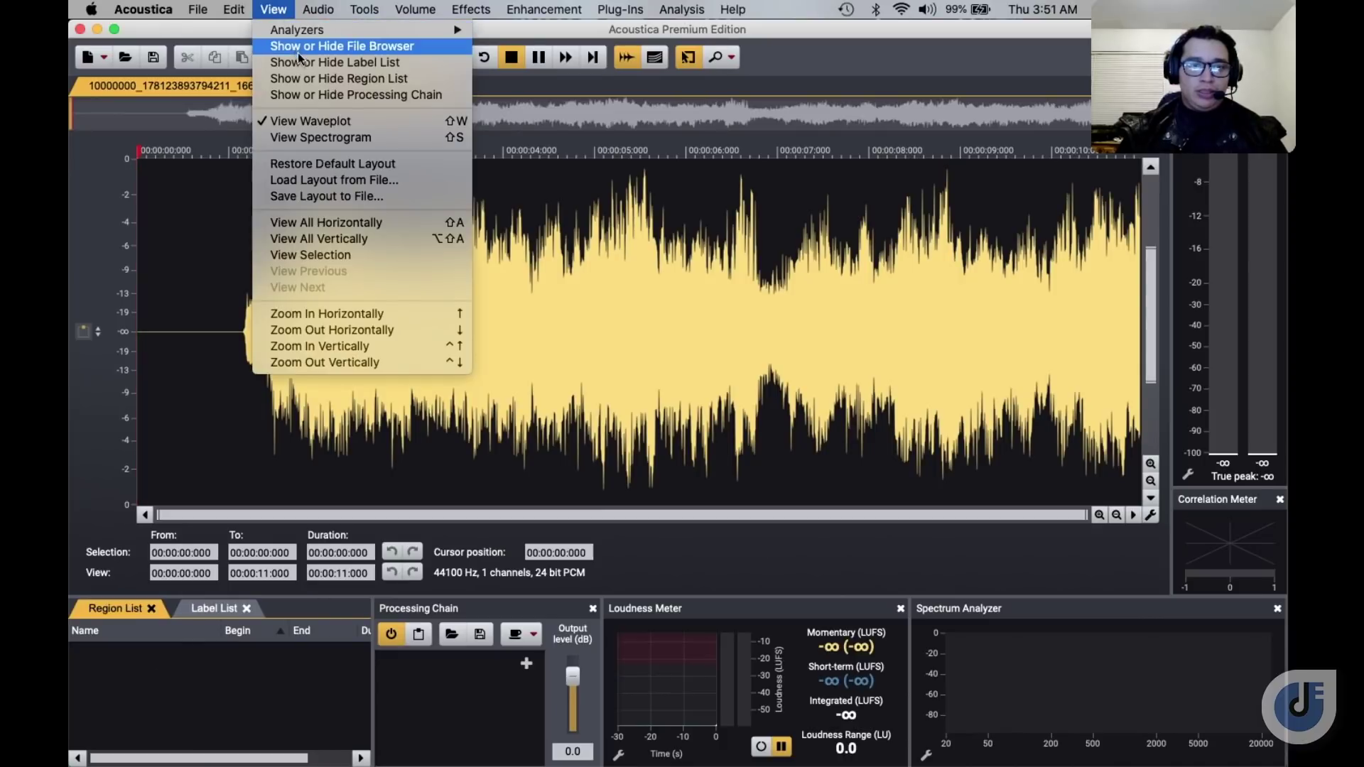
left_click(302, 62)
left_click(283, 11)
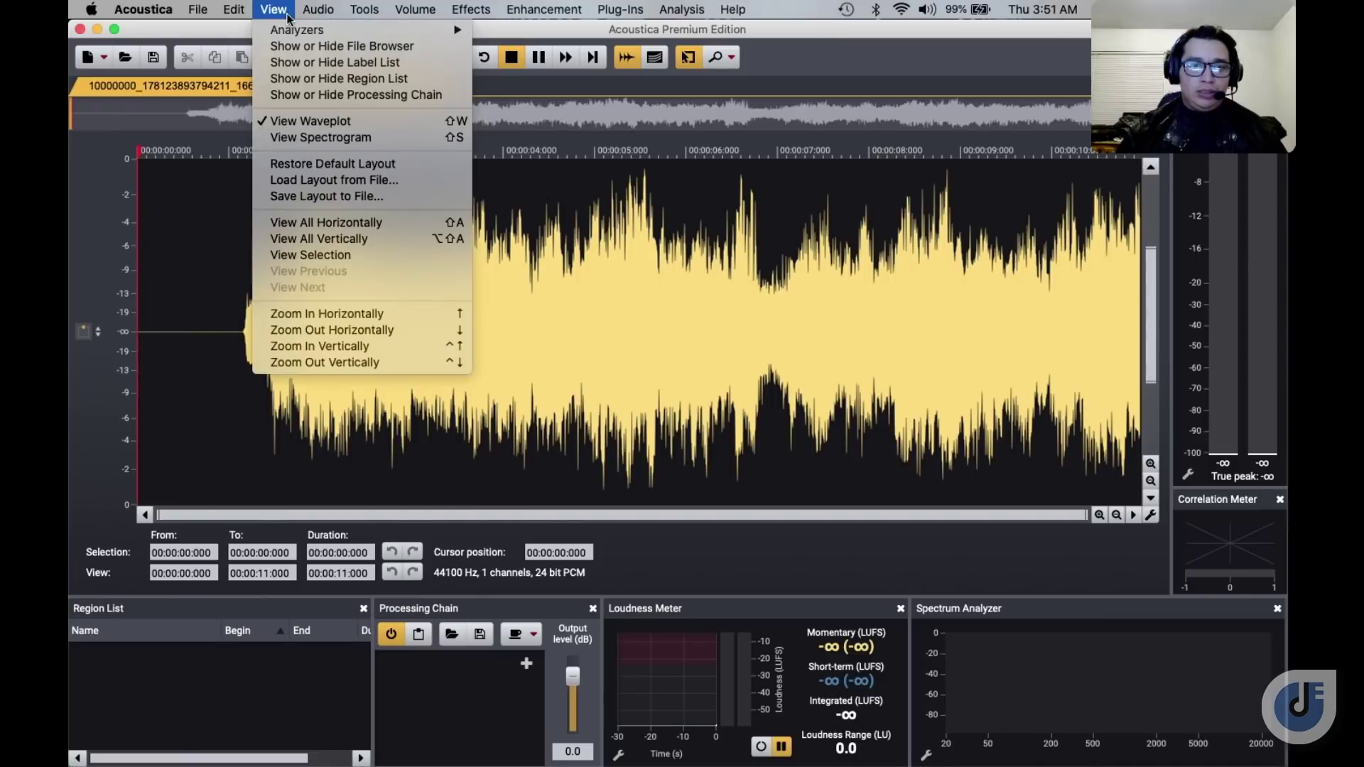
left_click(305, 74)
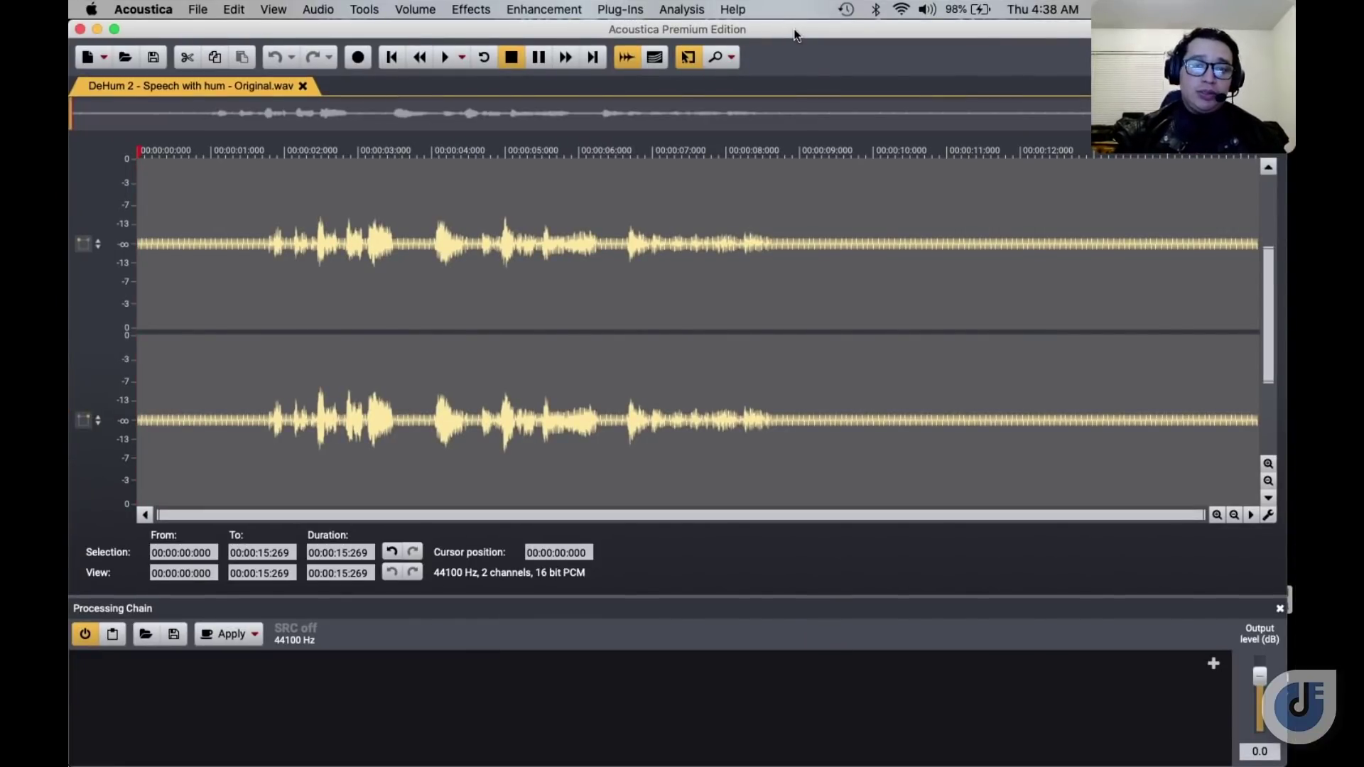
Open DeHum for the "Speech with hum" recording and play the unprocessed audio
left_click(579, 9)
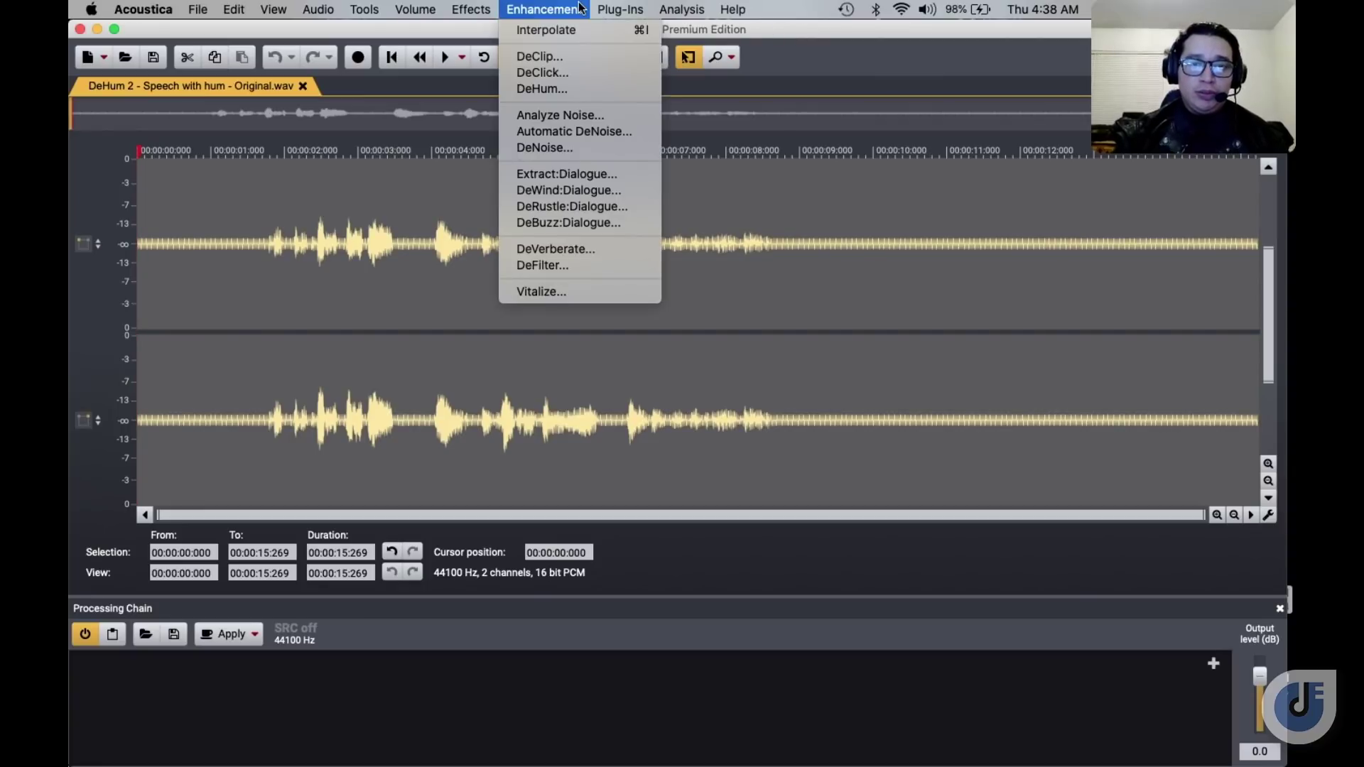
left_click(579, 88)
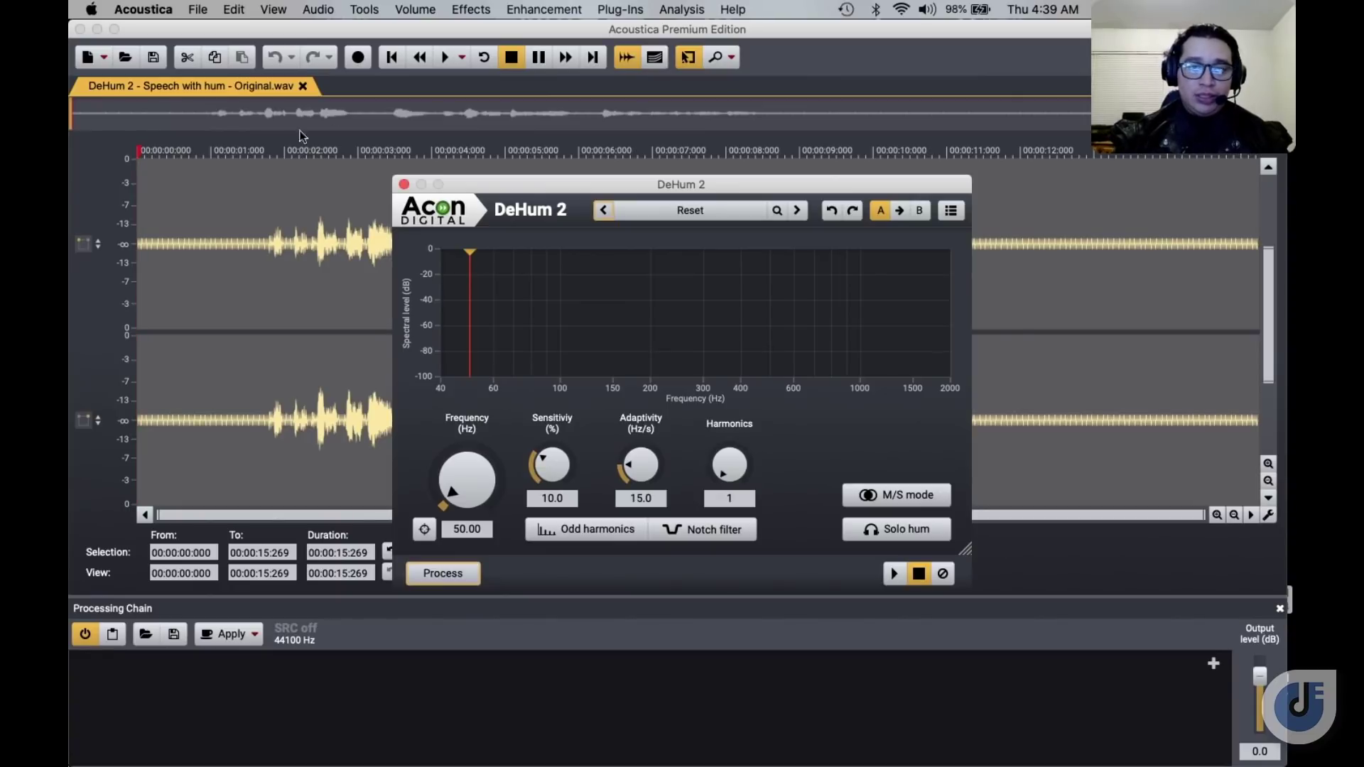
left_click(443, 57)
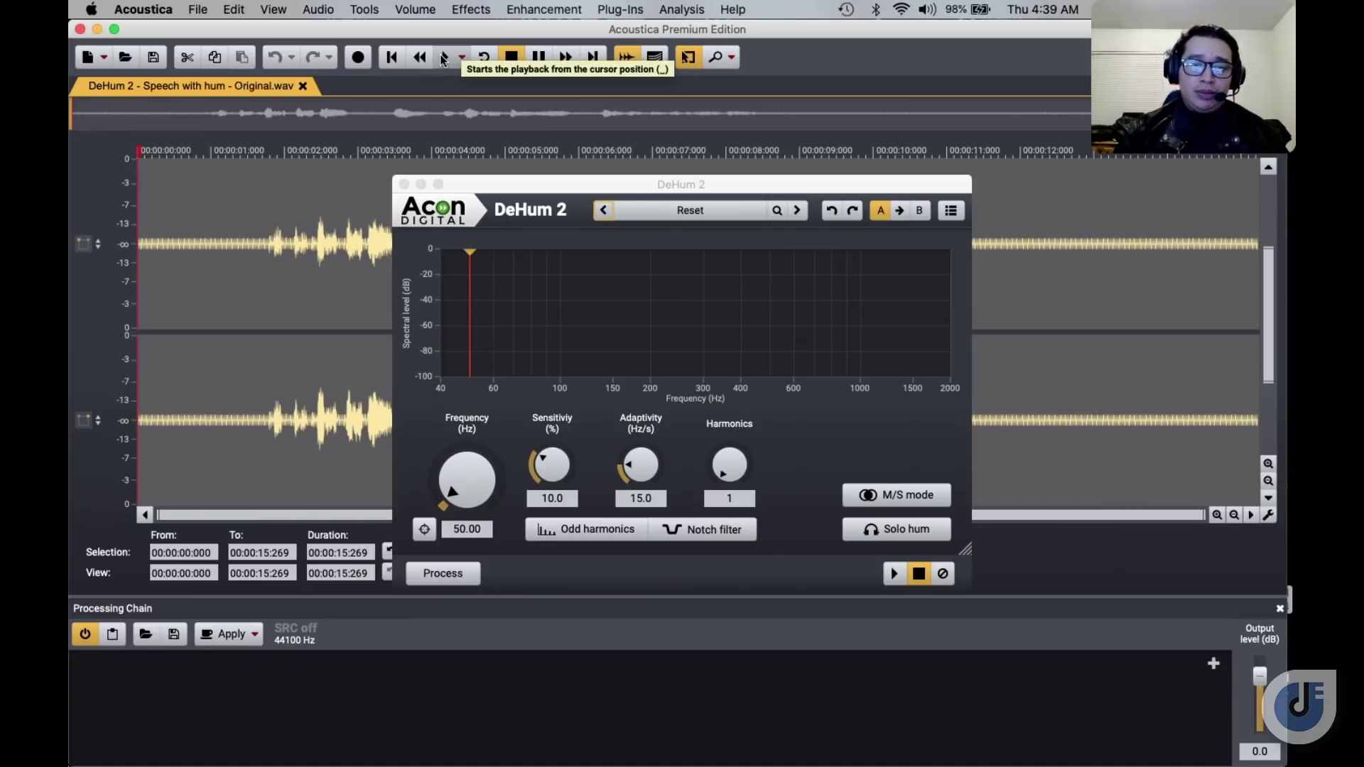
Preview DeHum and automatically fine-tune the fundamental hum frequency, then stop playback
left_click(893, 574)
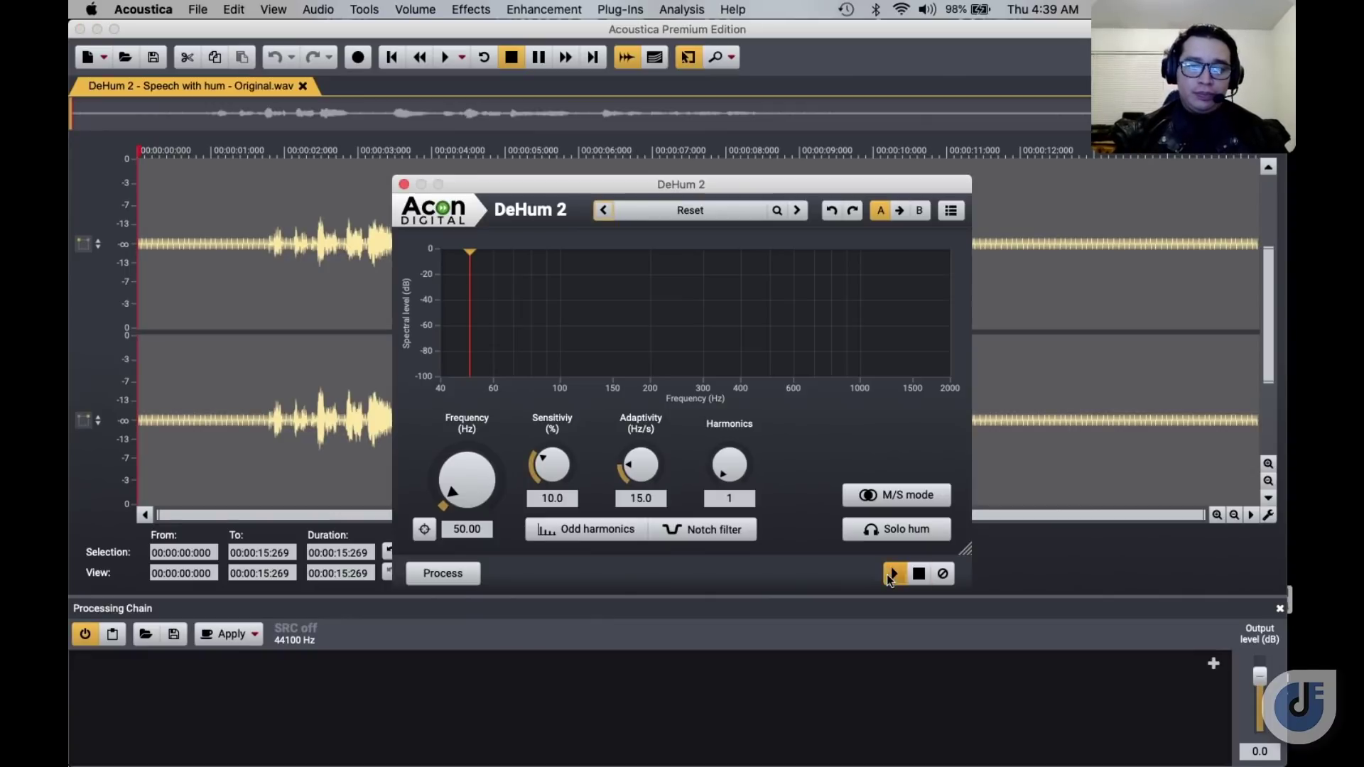
left_click(424, 530)
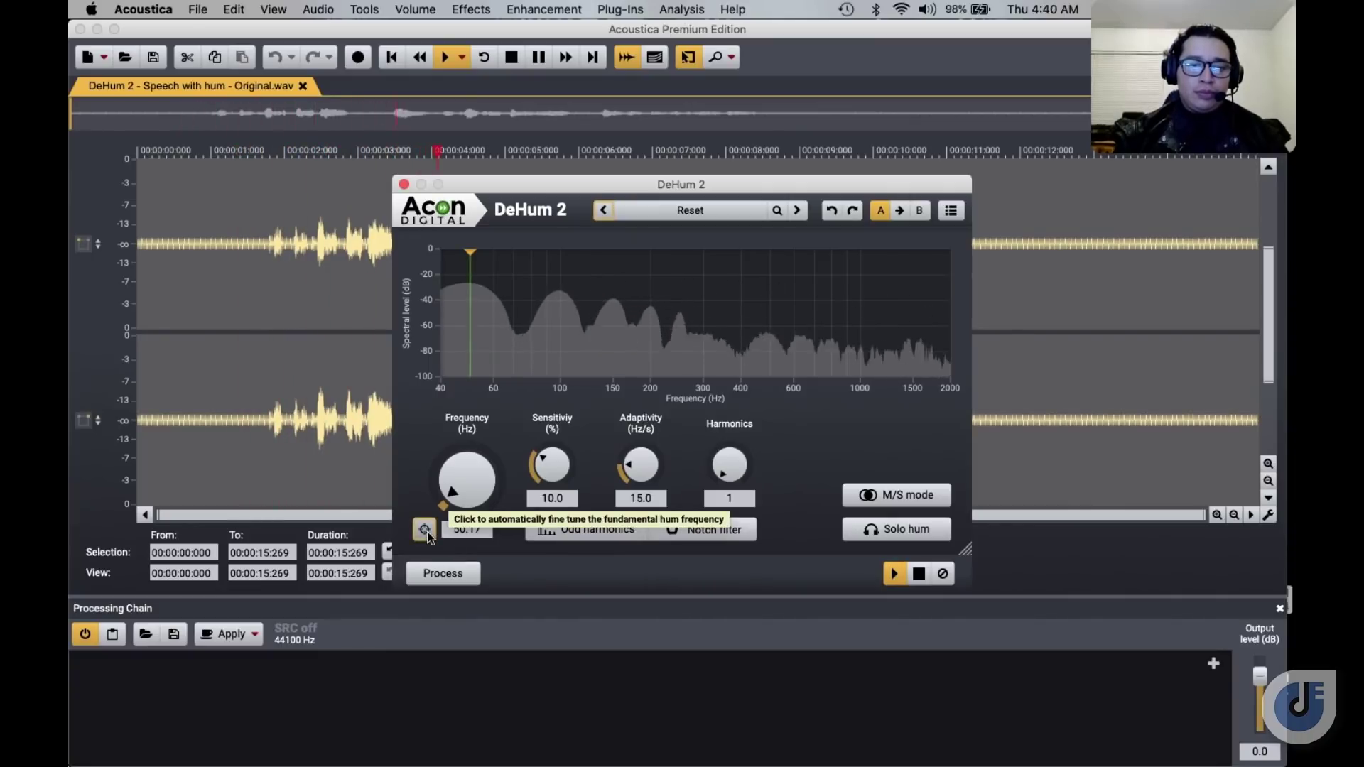
left_click(918, 574)
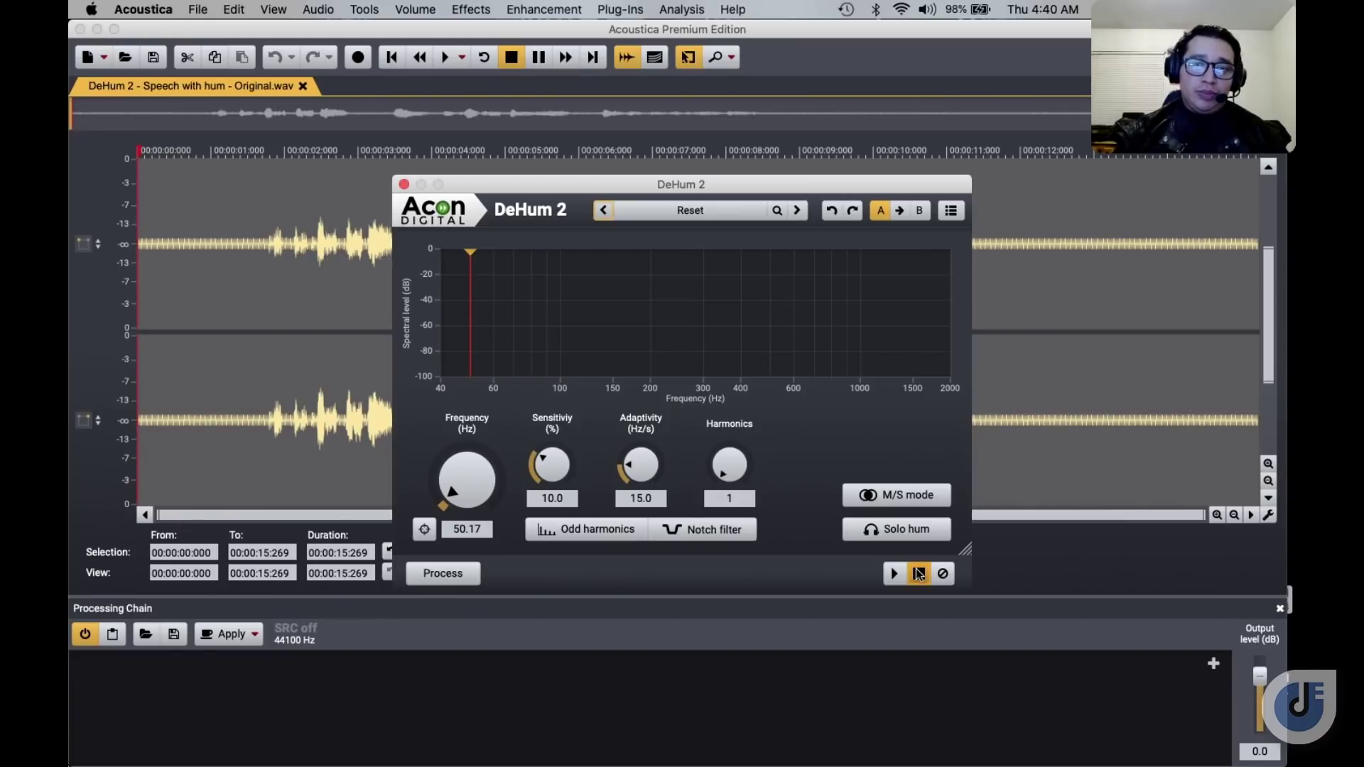
left_click(919, 574)
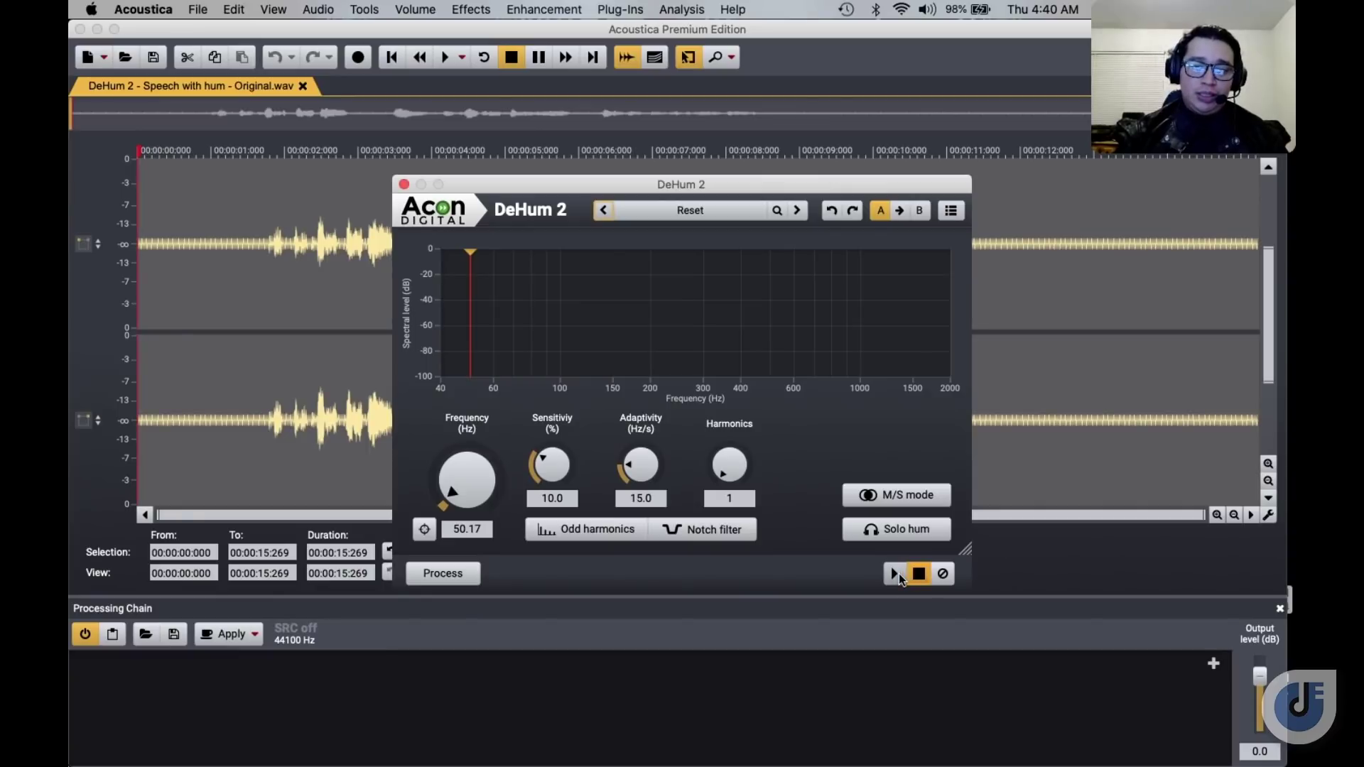
Raise the DeHum harmonics to 7 during the preview and listen to the result from the start
left_click(897, 574)
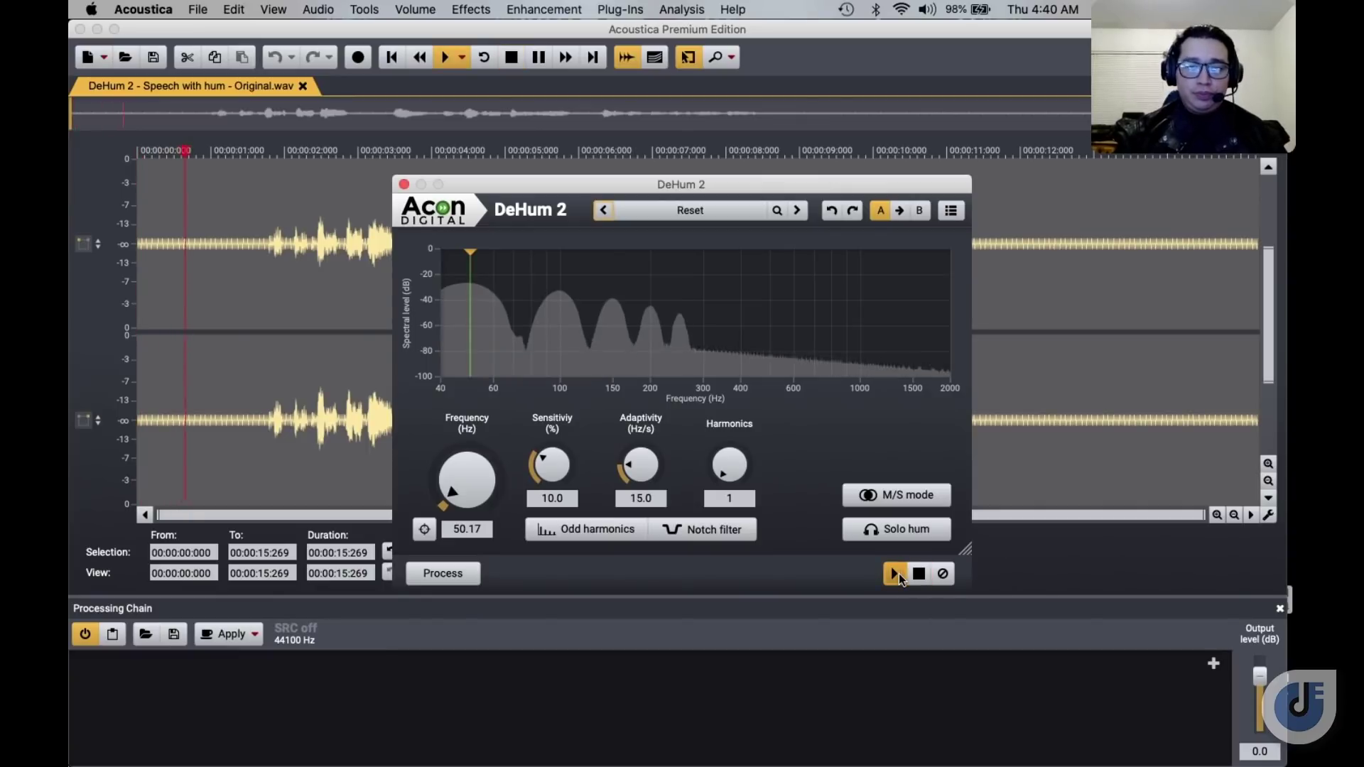
left_click_drag(750, 478, 739, 450)
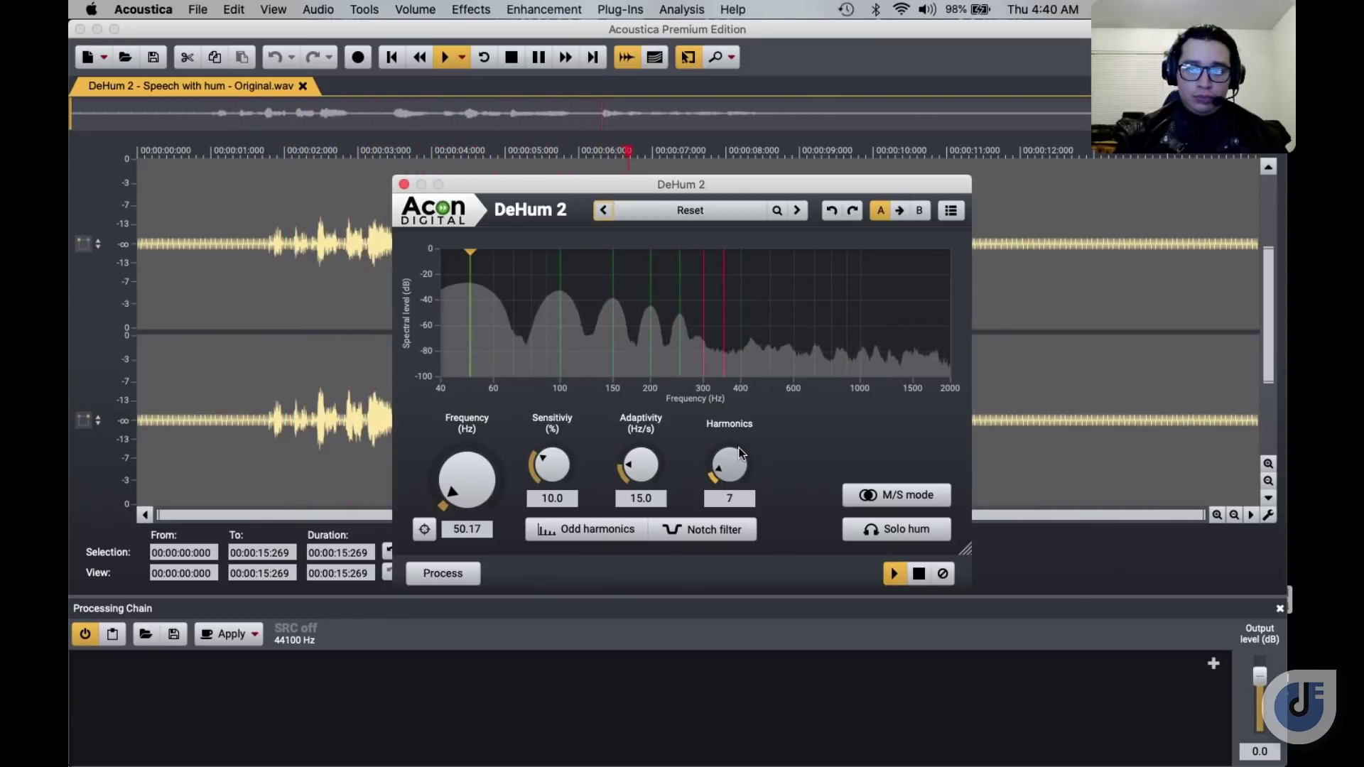
left_click(918, 575)
left_click(895, 575)
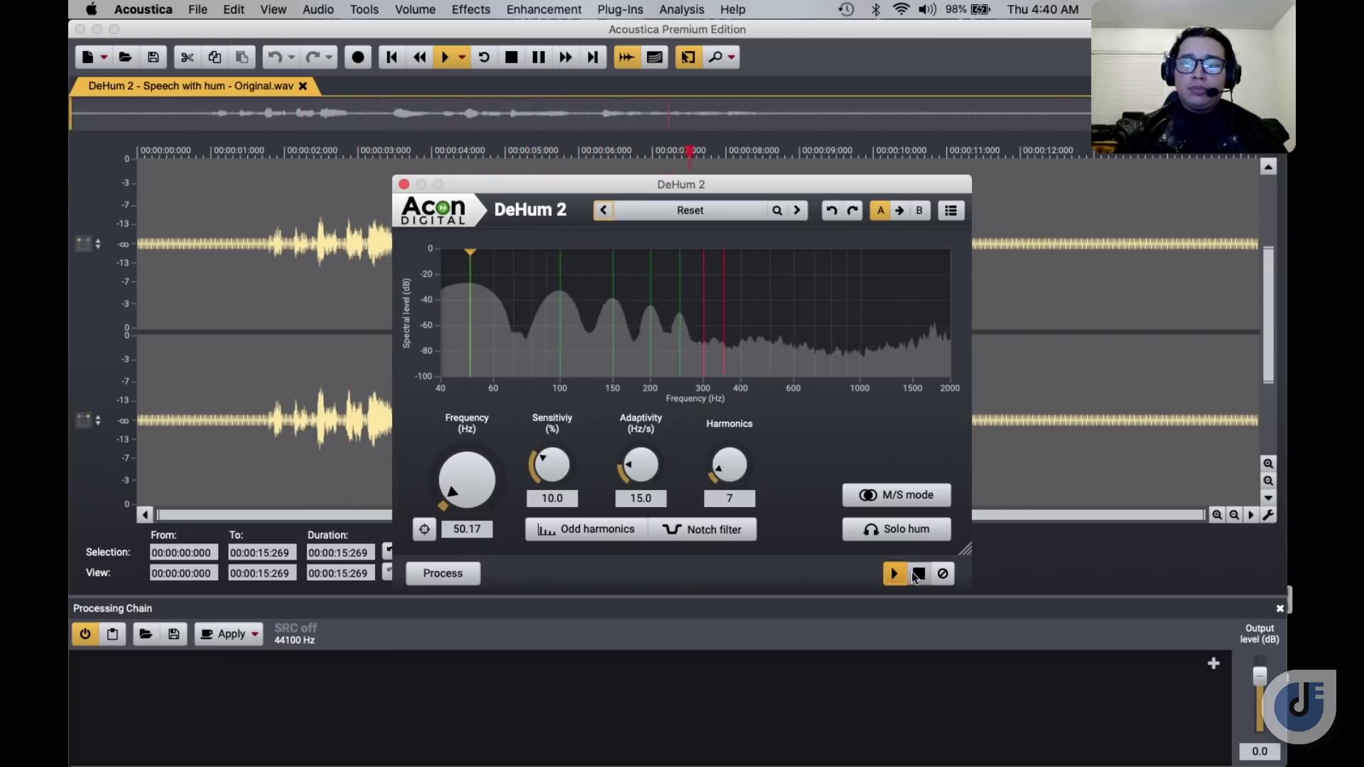
left_click(917, 574)
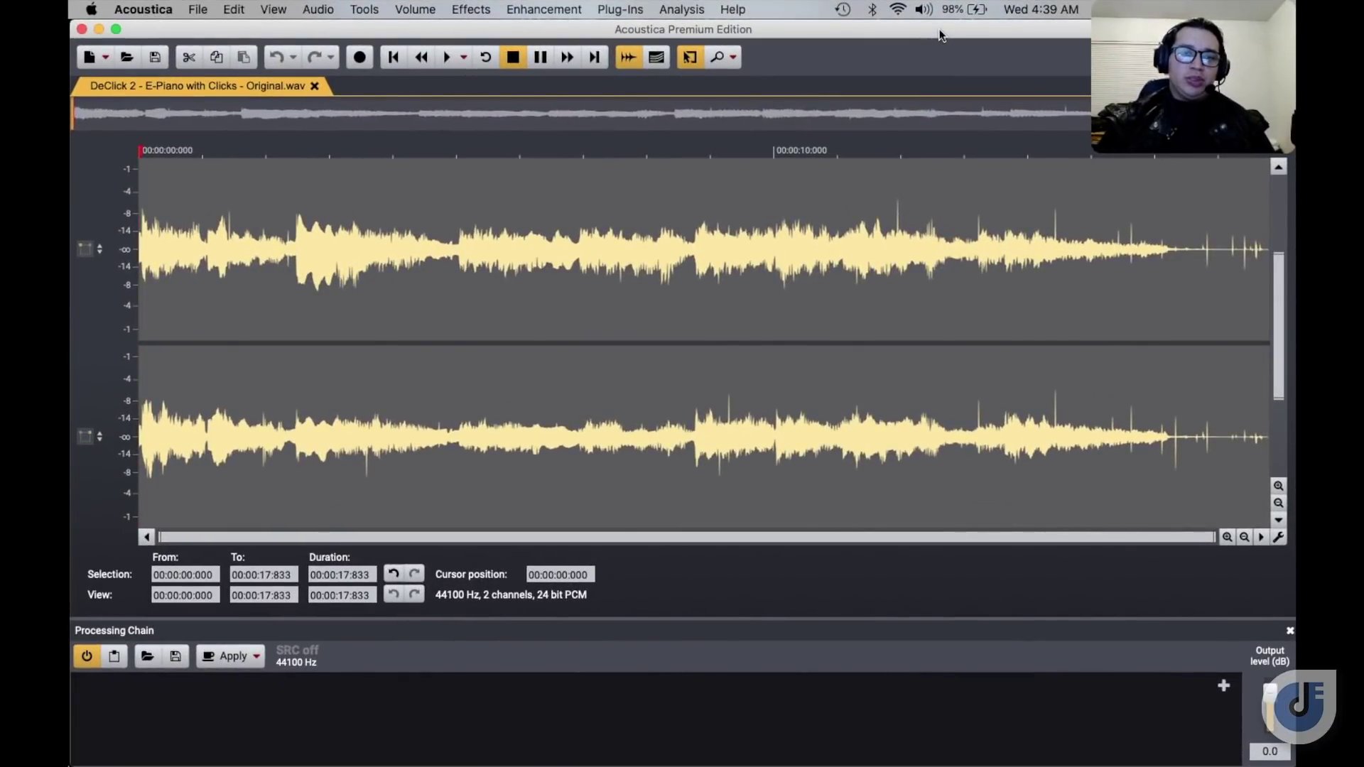
Open DeClick for the E-Piano recording and load the preset "Repair crackle, clicks and thumps"
left_click(567, 8)
left_click(565, 68)
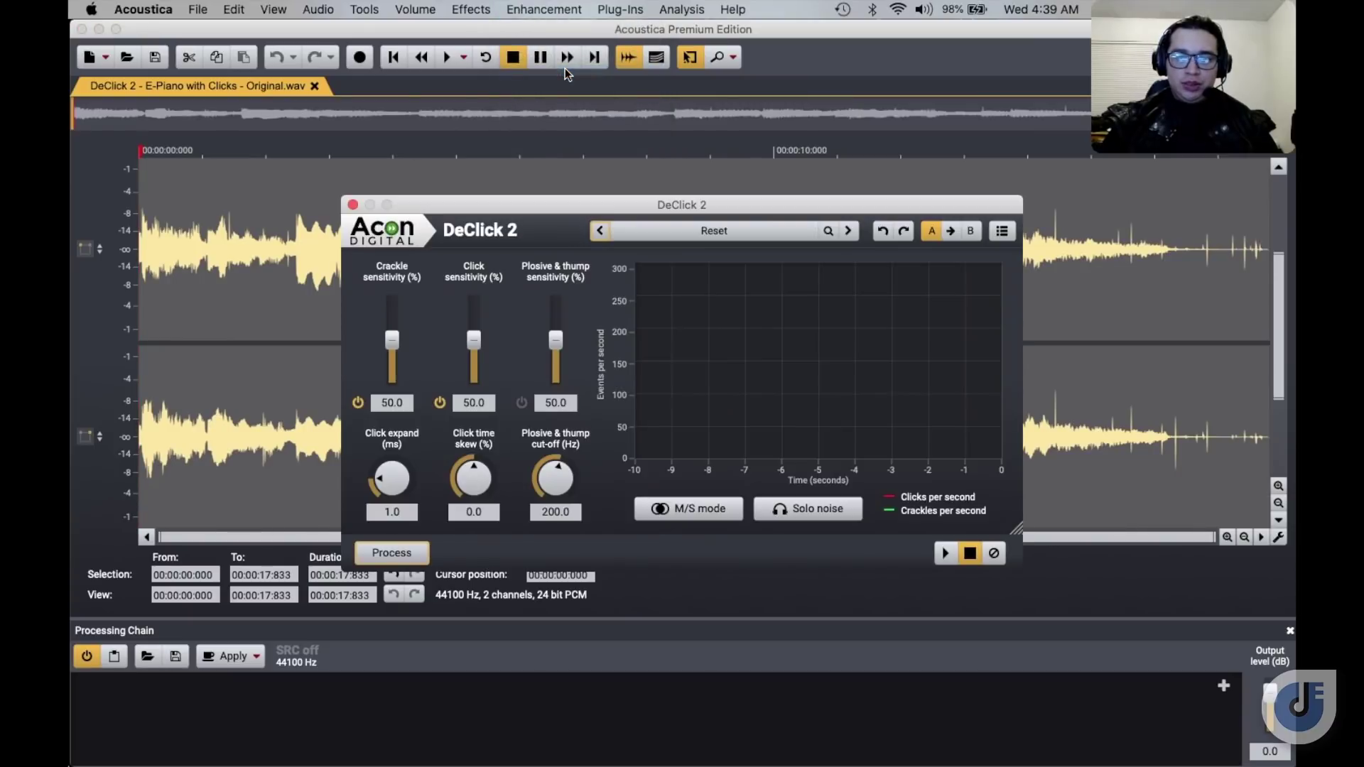
left_click_drag(665, 203, 725, 169)
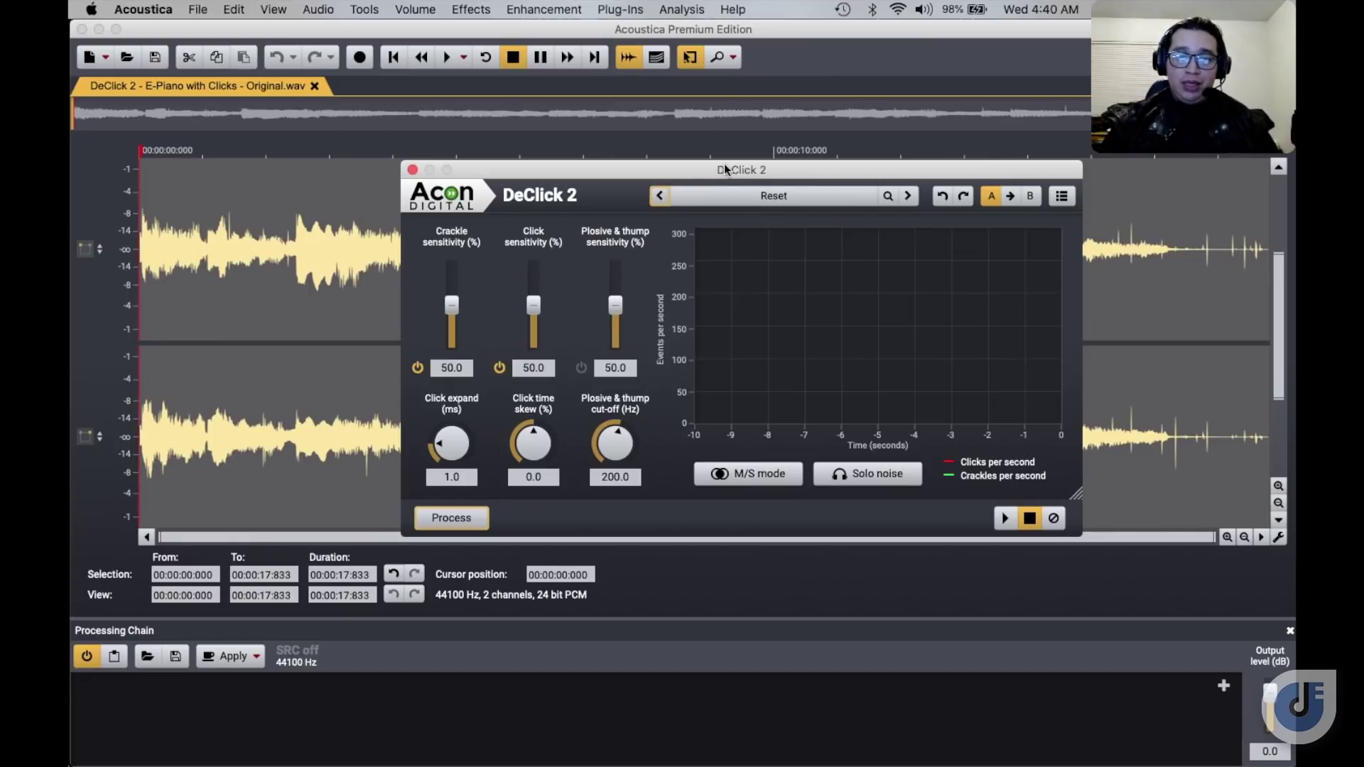
left_click(660, 196)
left_click(660, 196)
left_click(659, 196)
left_click(659, 197)
left_click(660, 197)
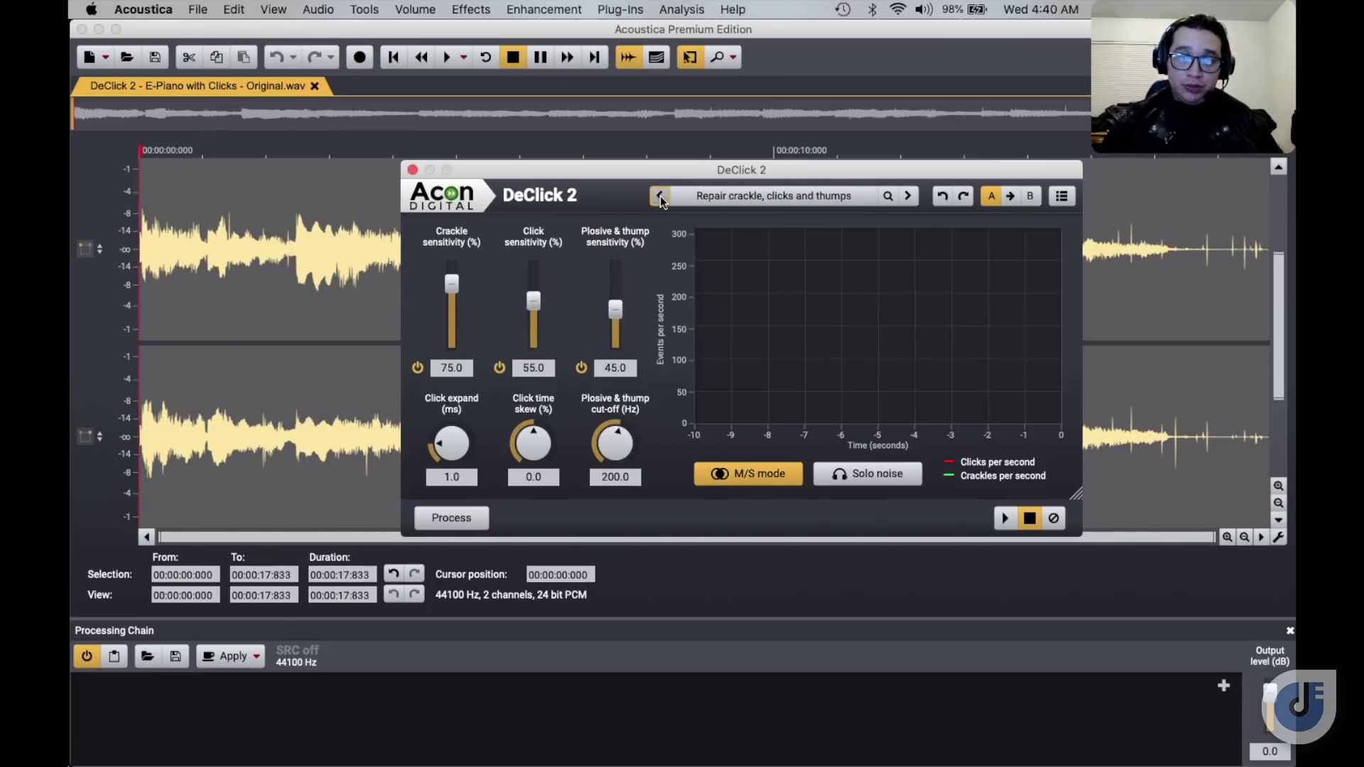
Switch back and forth between neighbouring DeClick presets, ending on "Repair heavy crackle and clicks"
left_click(910, 197)
left_click(661, 196)
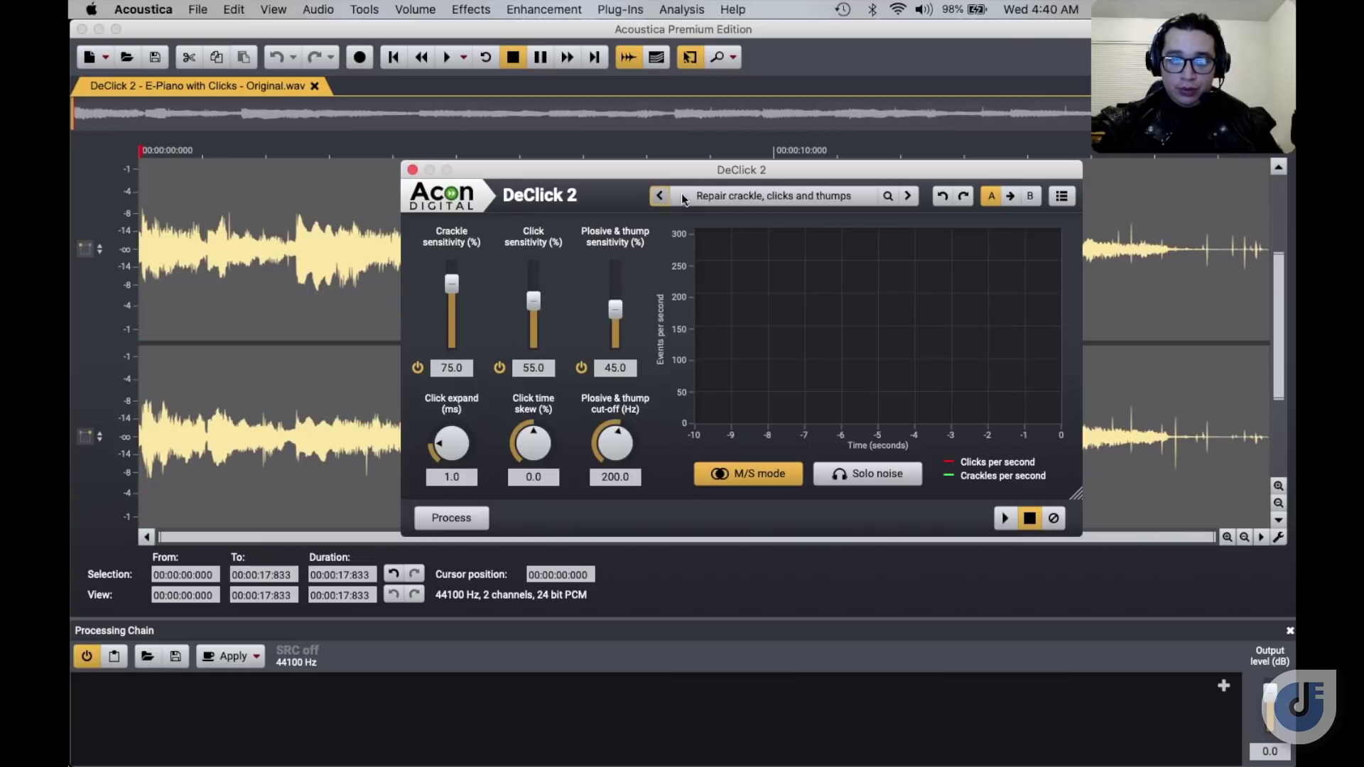
left_click(908, 200)
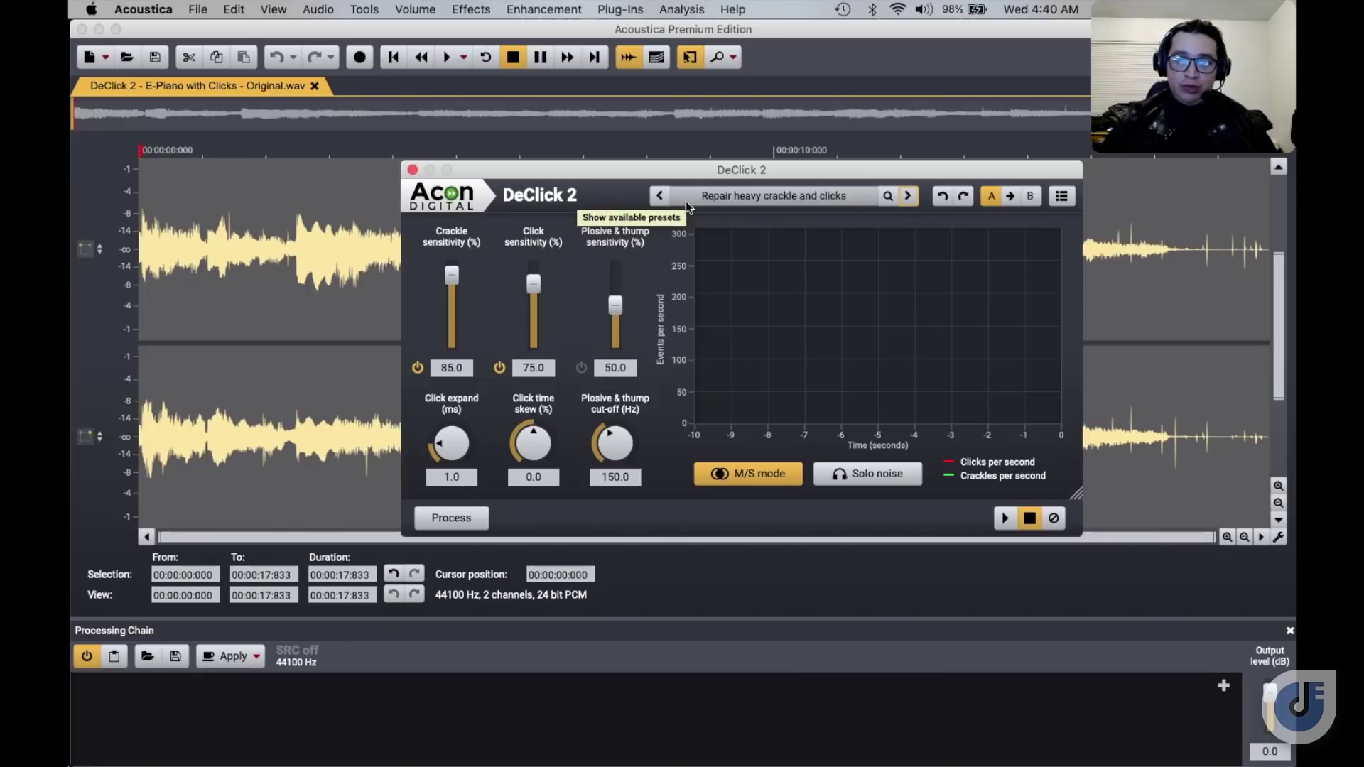
left_click(660, 198)
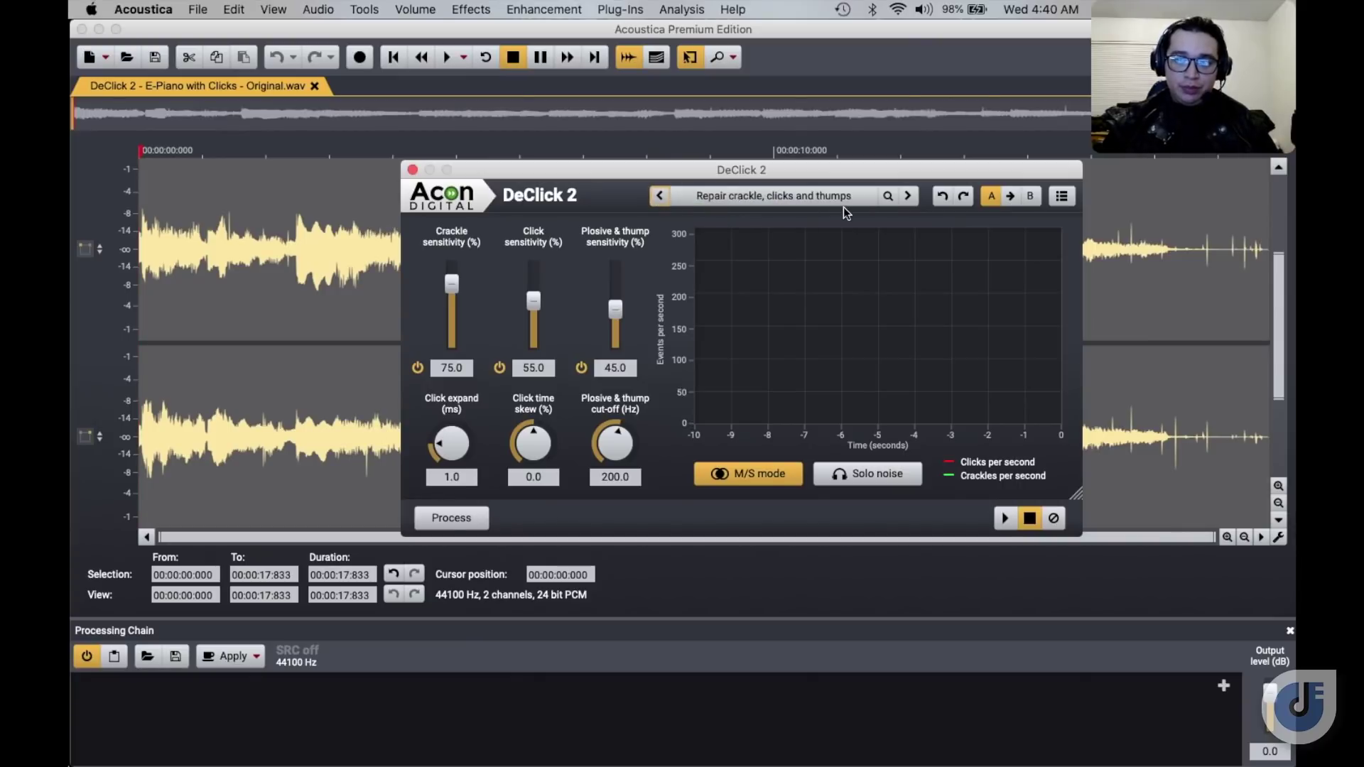
left_click(909, 197)
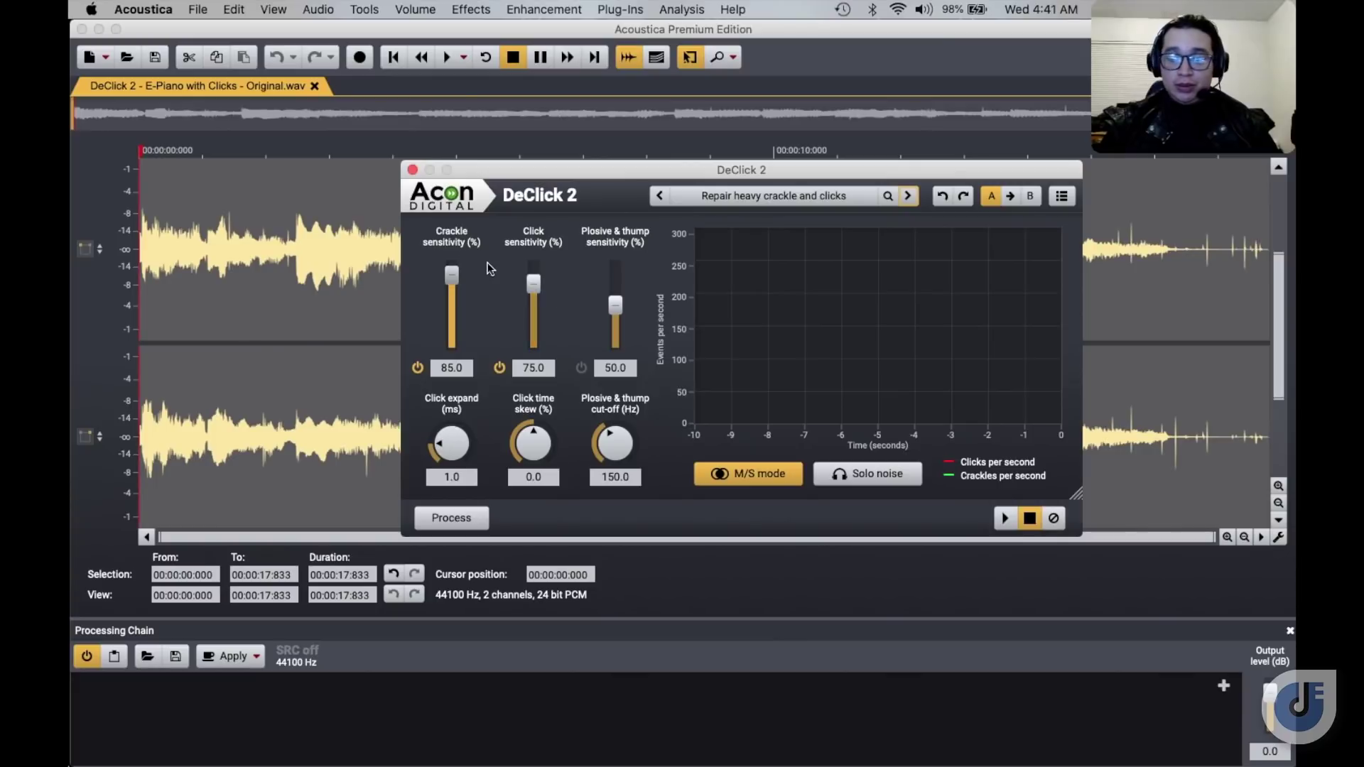
Play the original E-Piano audio and compare it with the DeClick preview of the heavy crackle preset
left_click(450, 61)
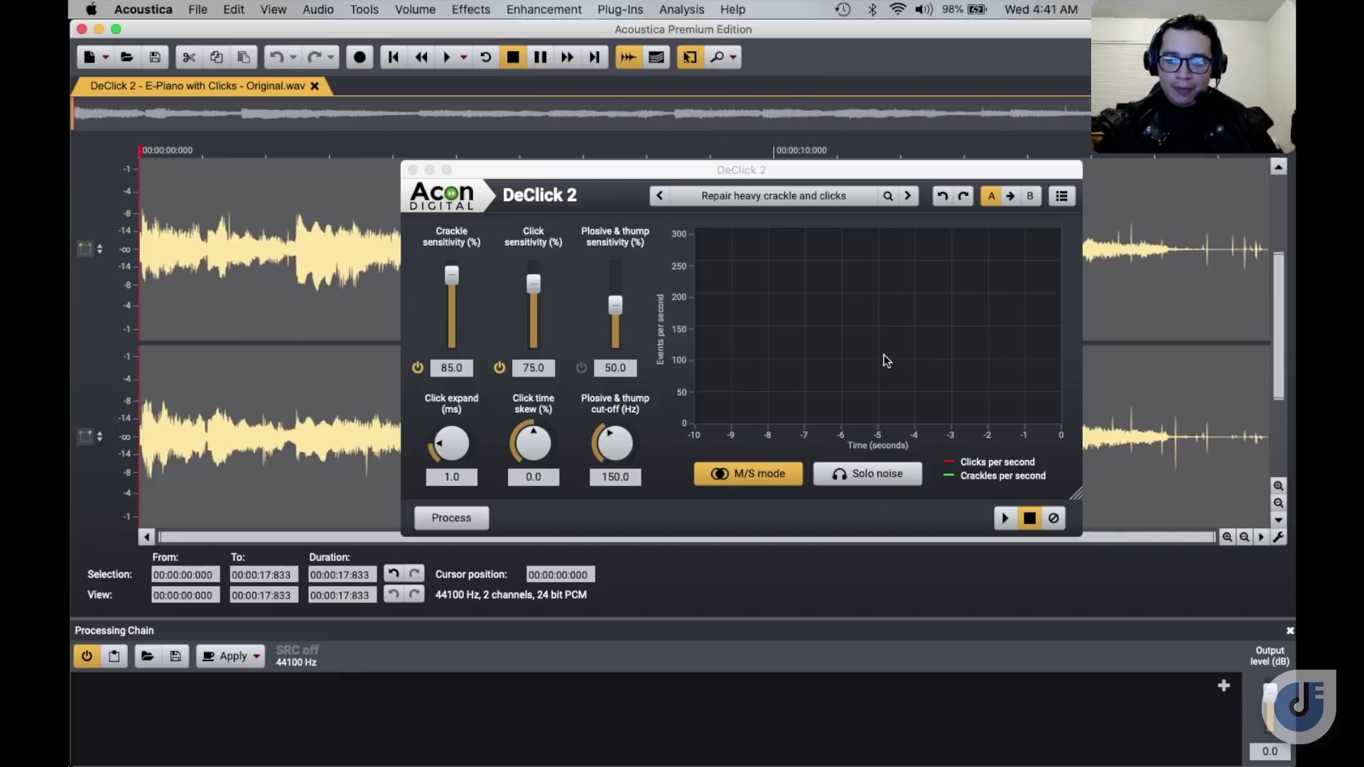
left_click(1004, 519)
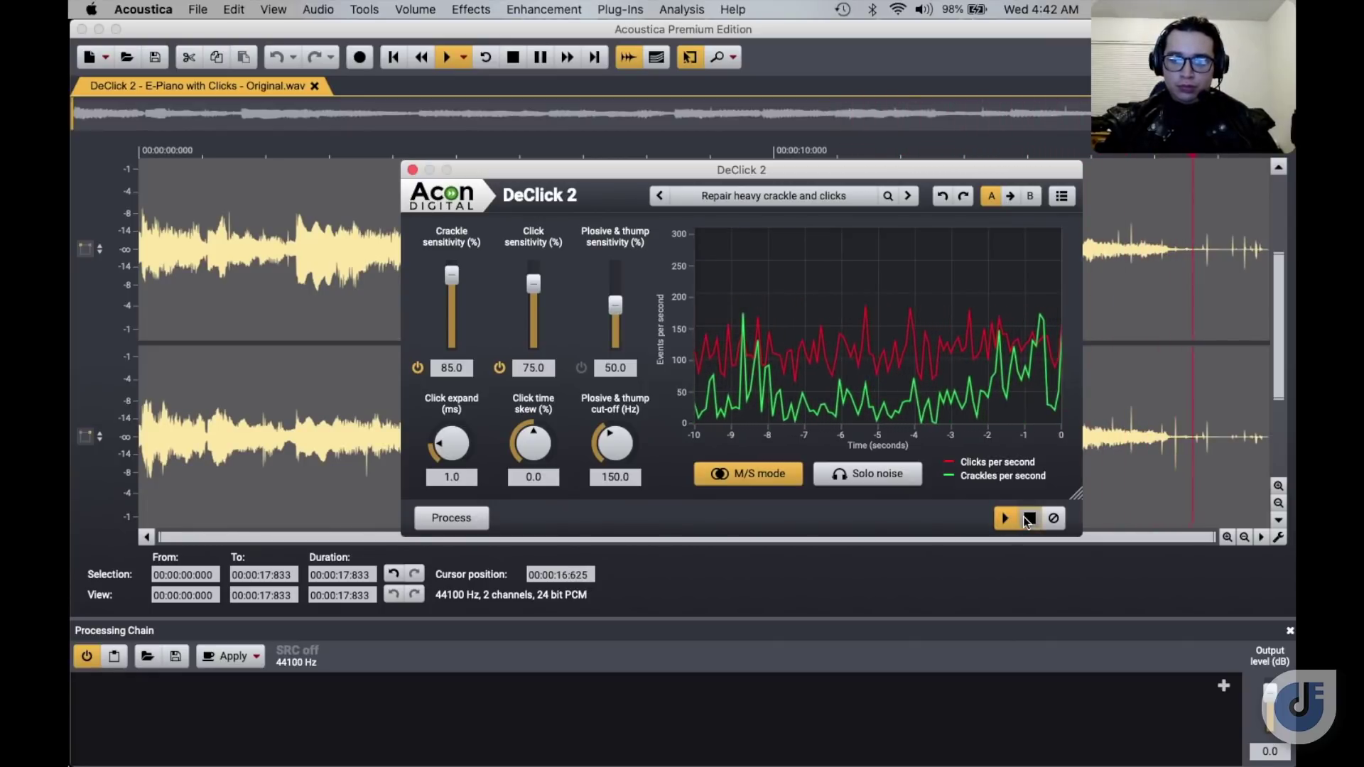
left_click(1028, 519)
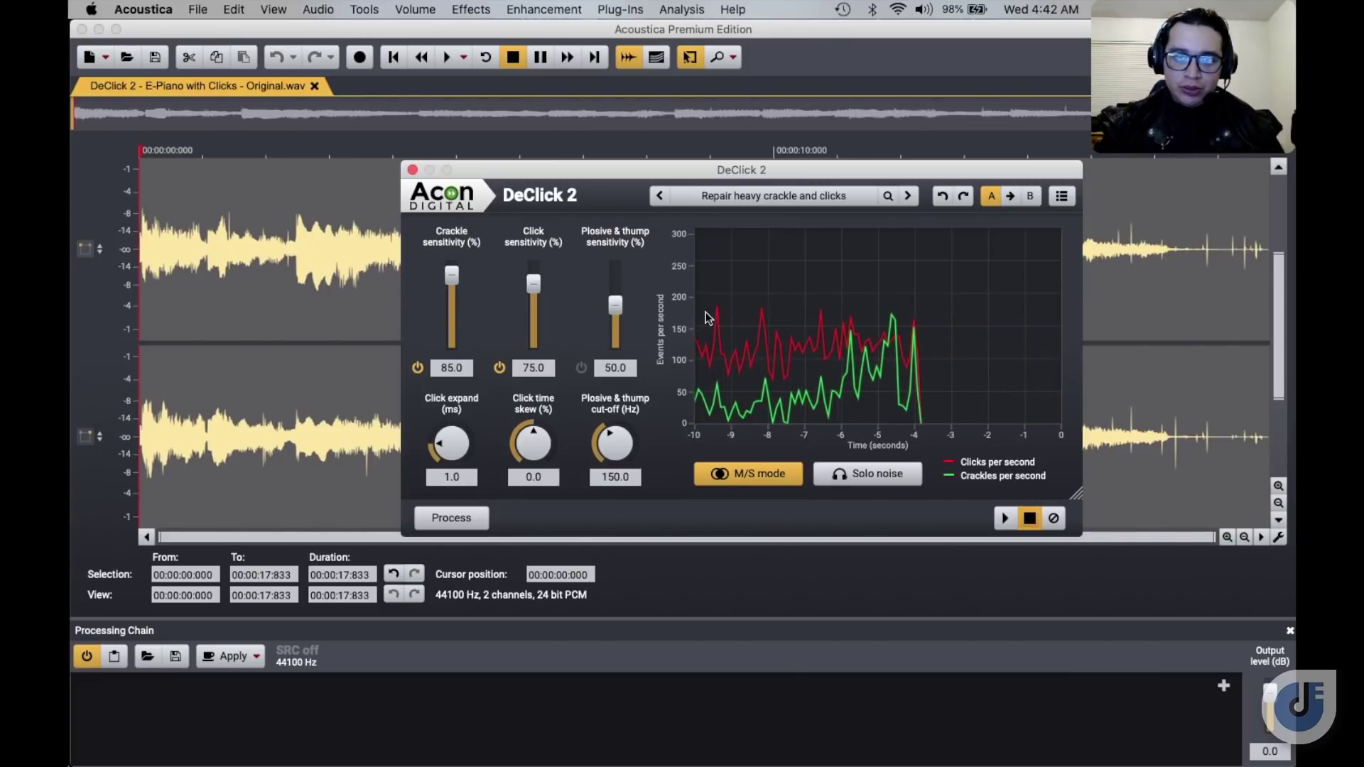
Load the "Repair crackle, clicks and thumps" preset in DeClick and preview the repaired E-Piano audio
left_click(658, 196)
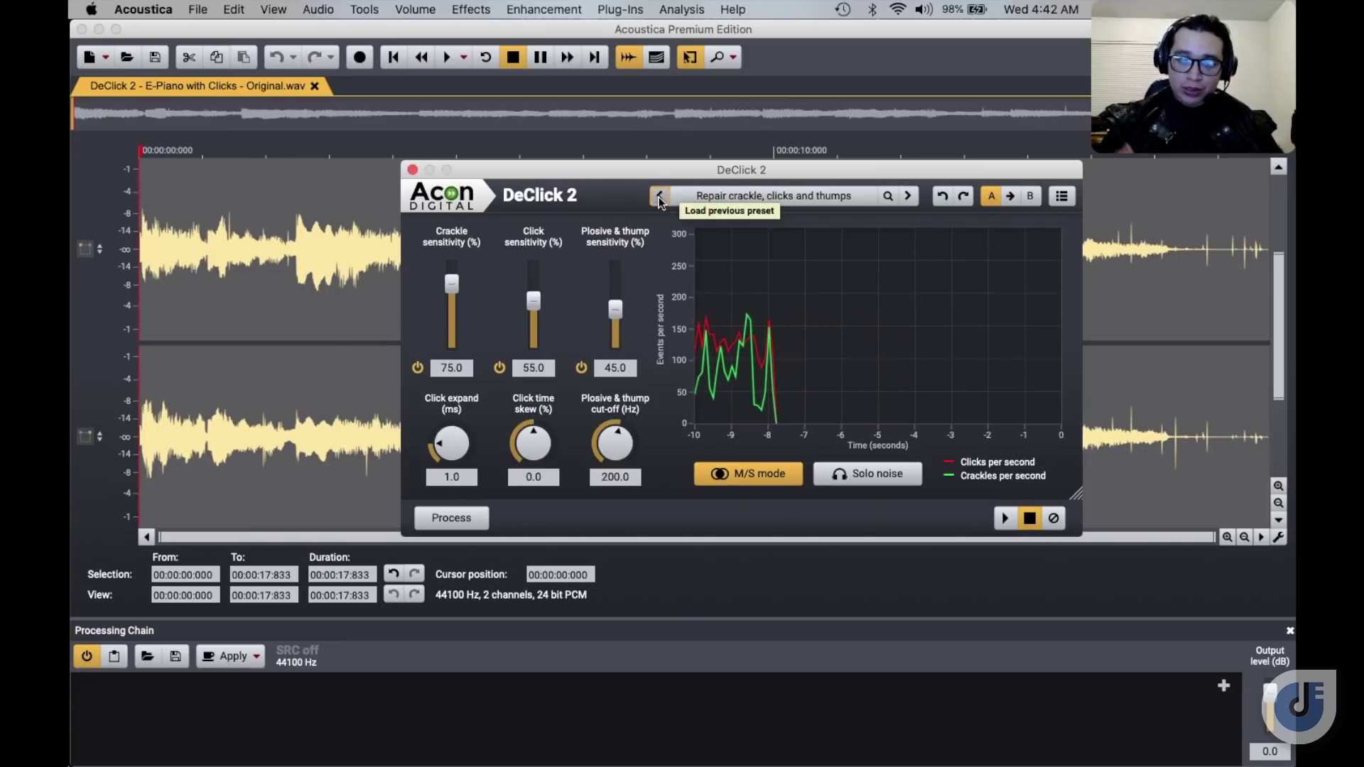
left_click(1005, 518)
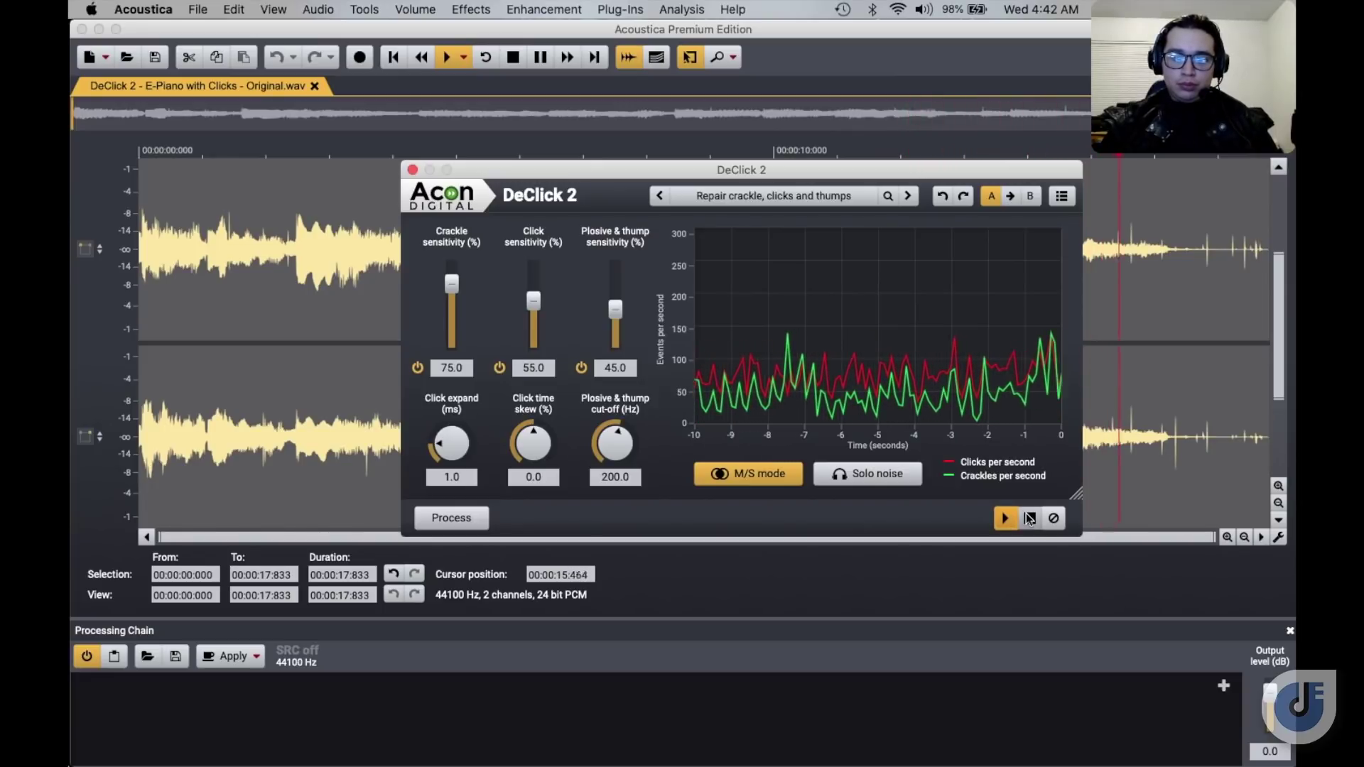
left_click(1030, 518)
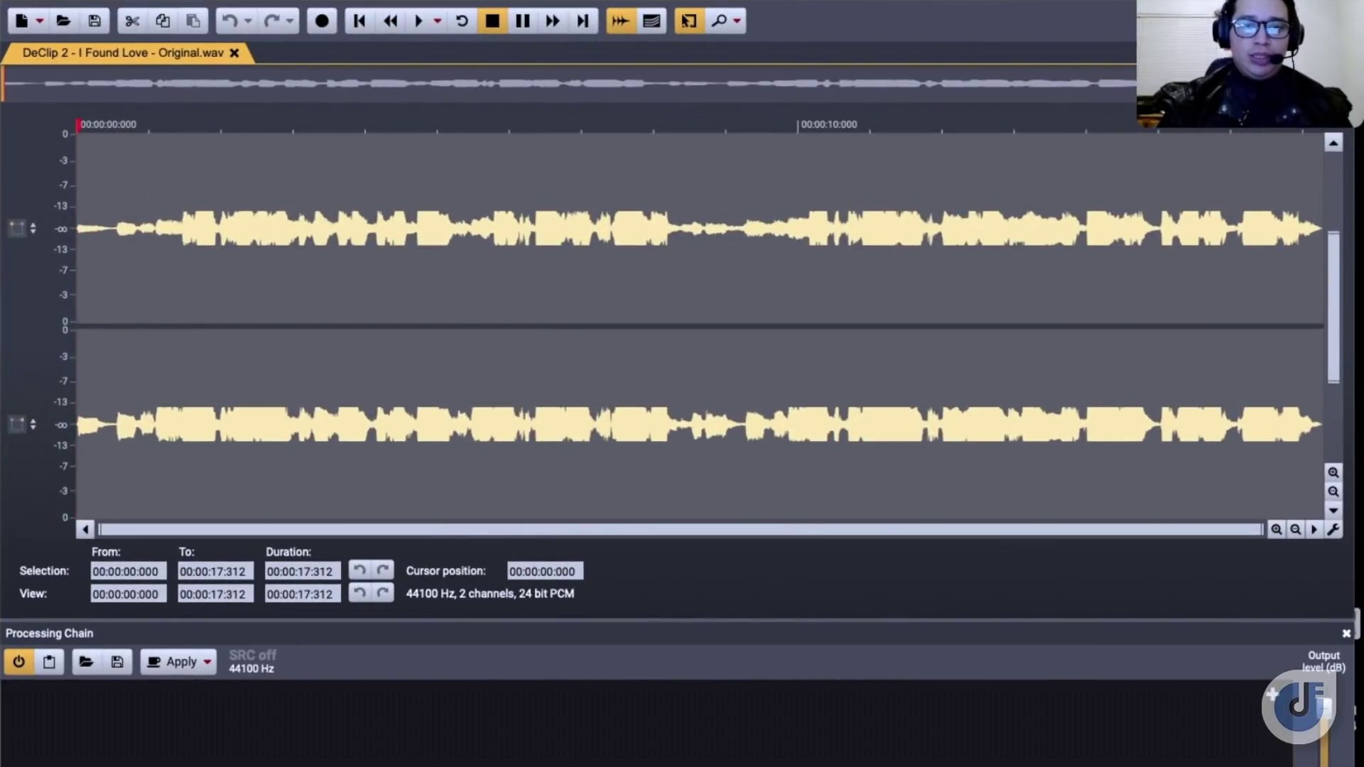
Open DeClip for the "I Found Love" recording and play the original clipped audio
left_click(546, 3)
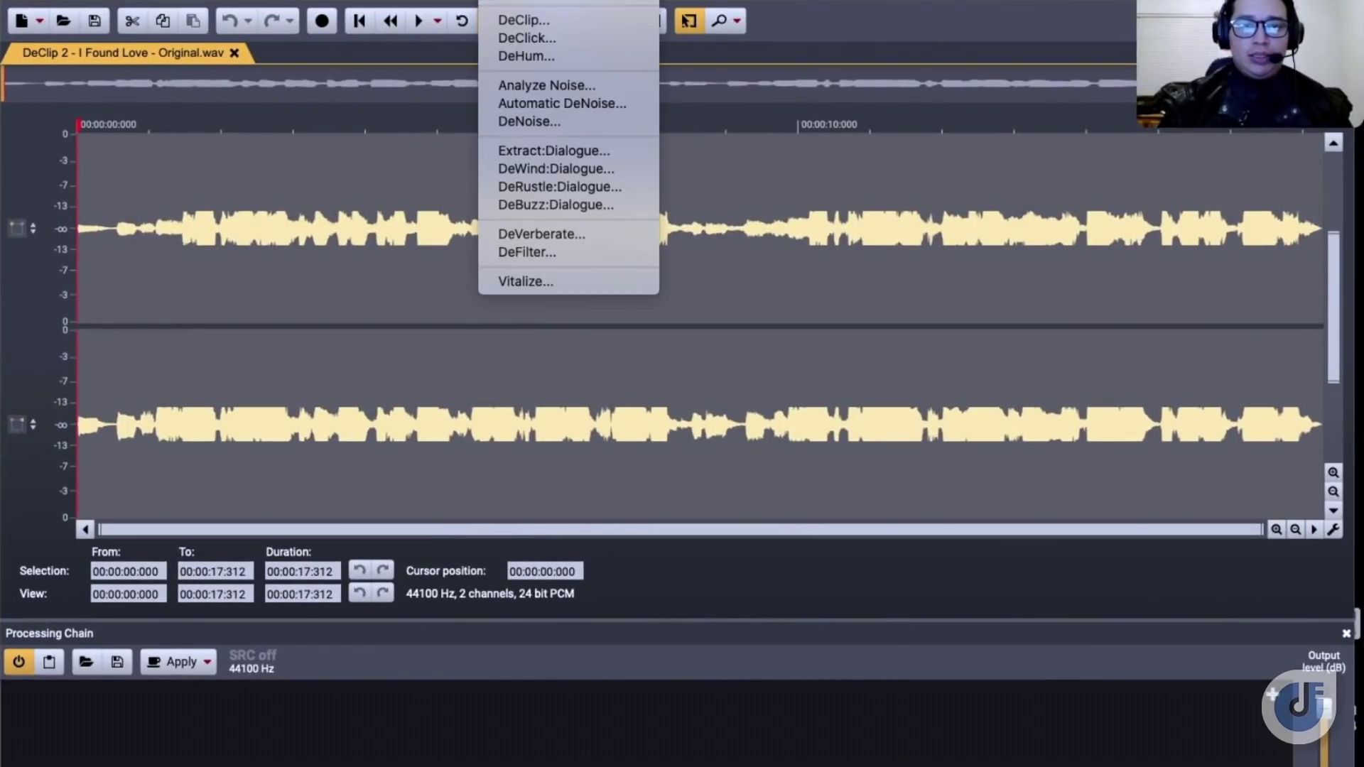
left_click(551, 20)
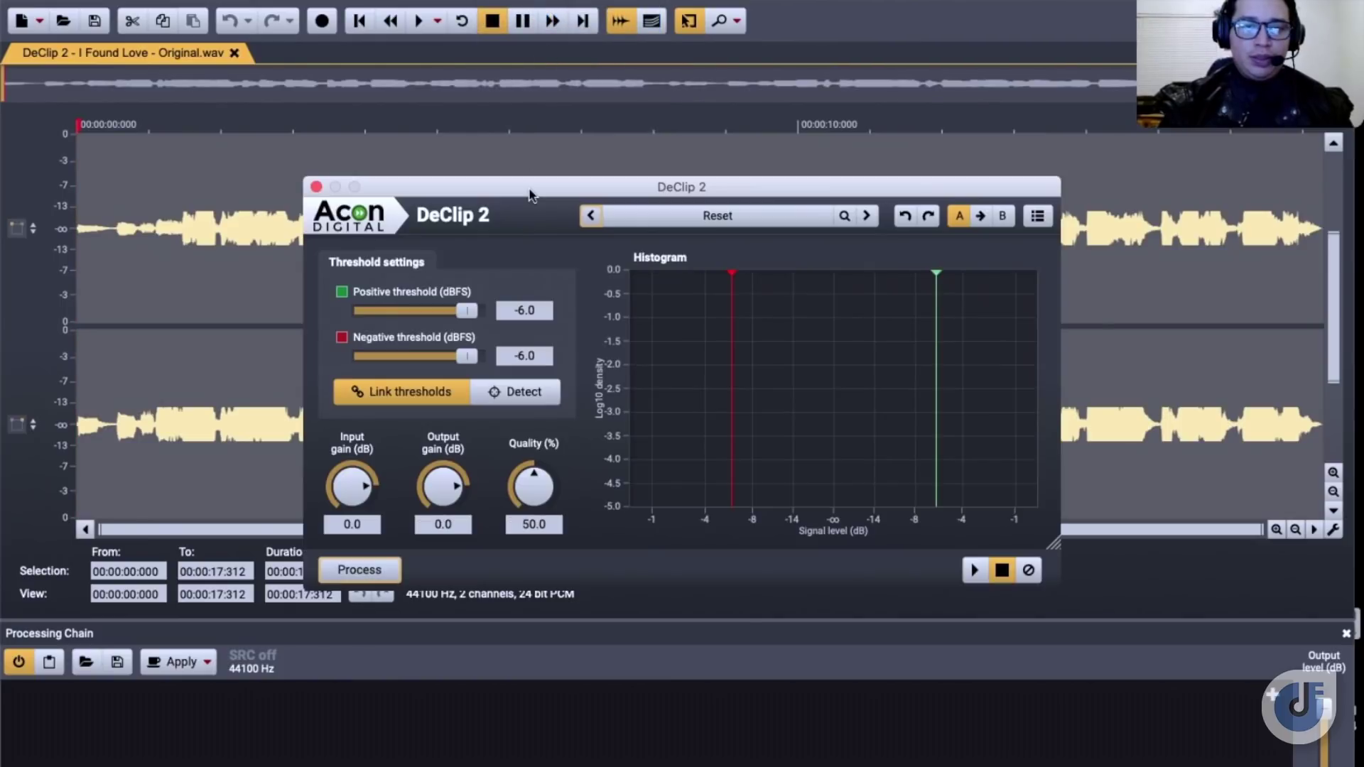
left_click_drag(530, 195, 683, 194)
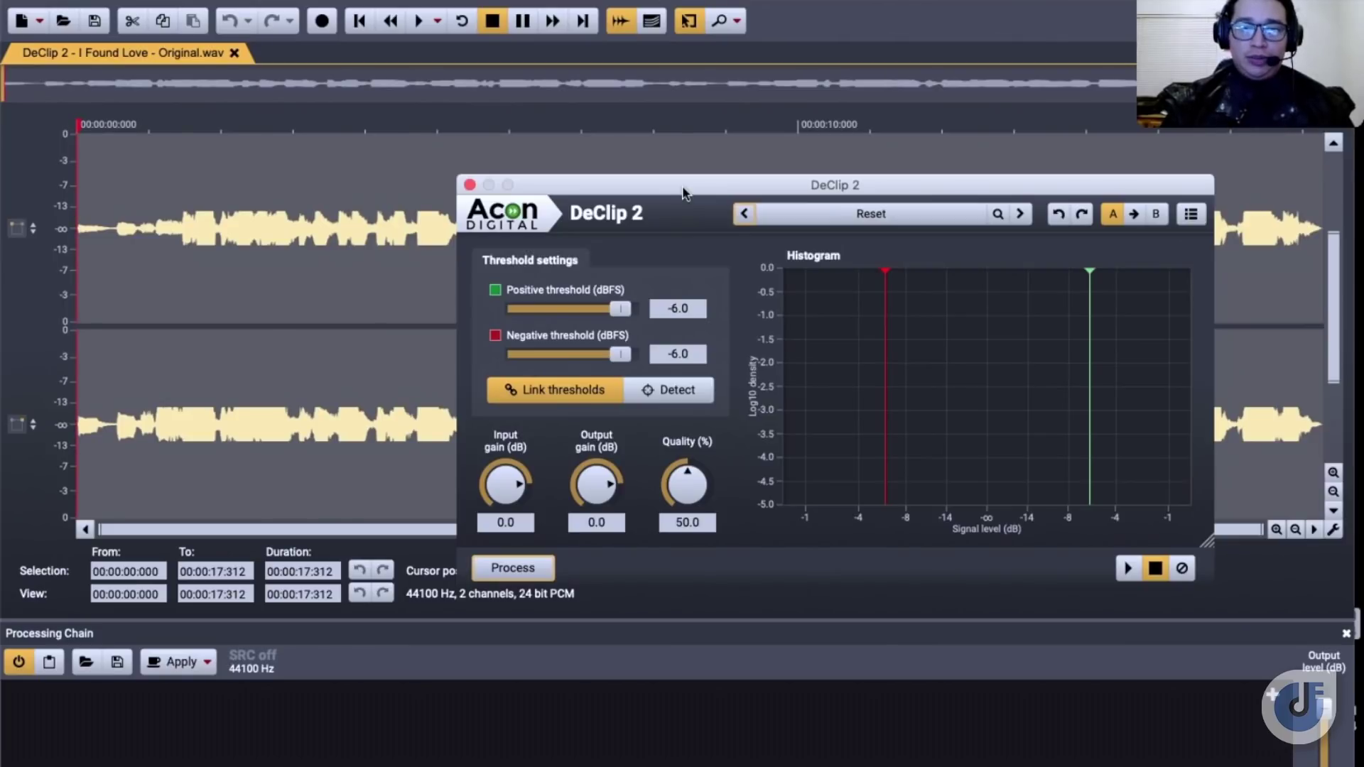
left_click(421, 21)
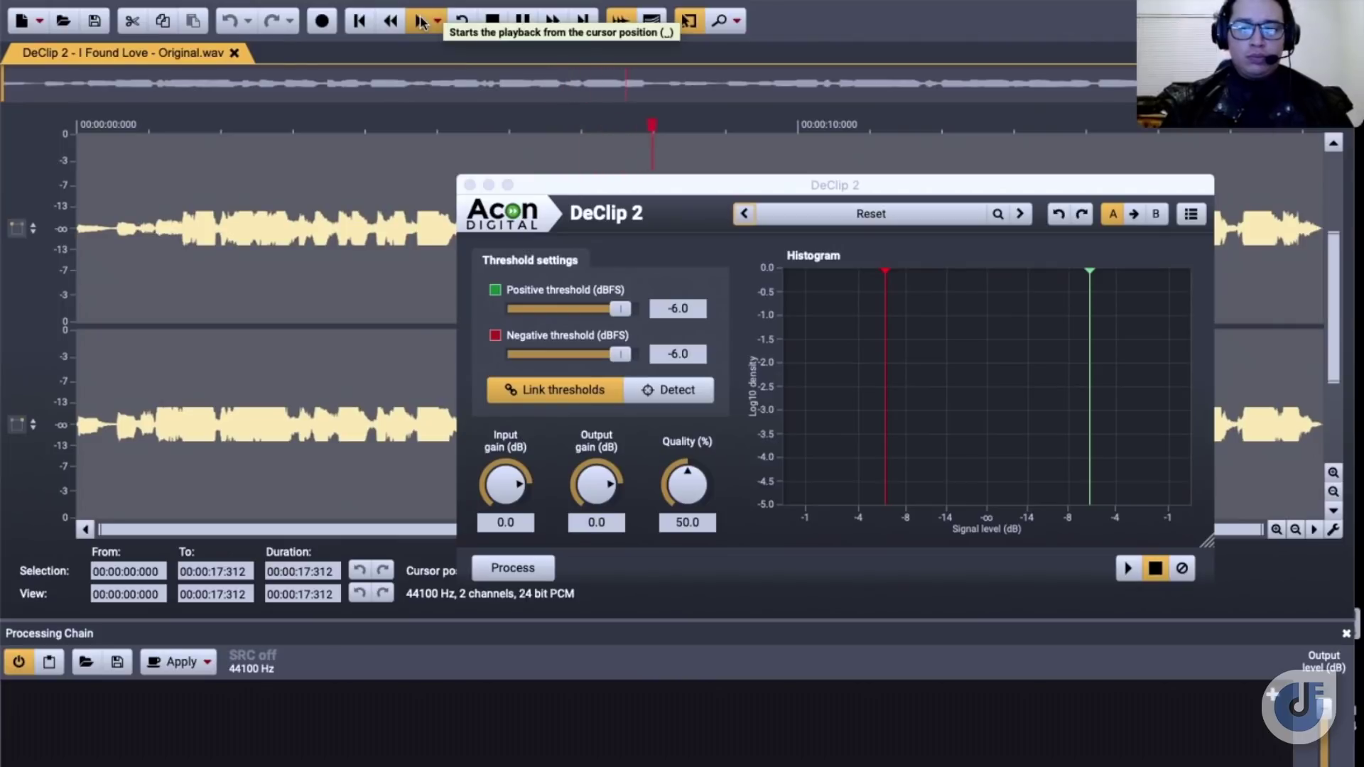
key("space")
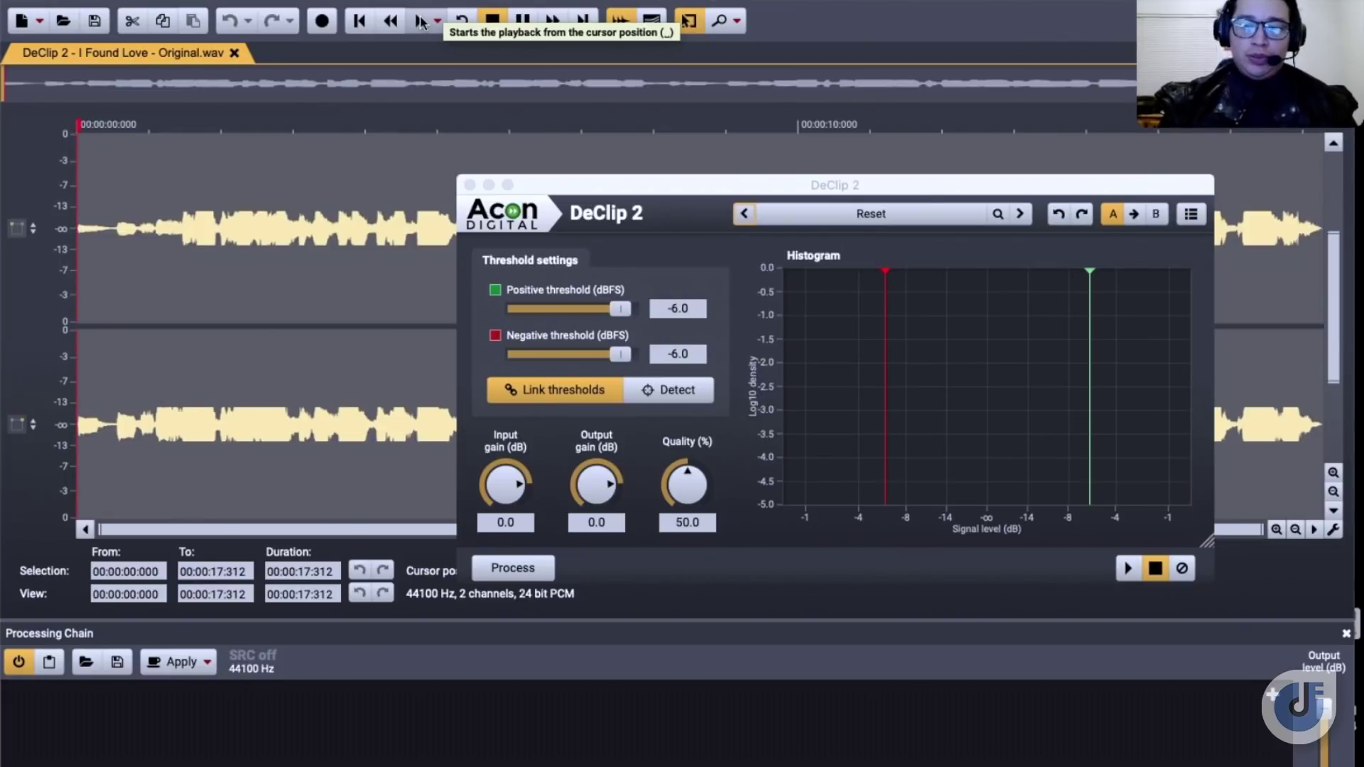
left_click_drag(800, 190, 625, 140)
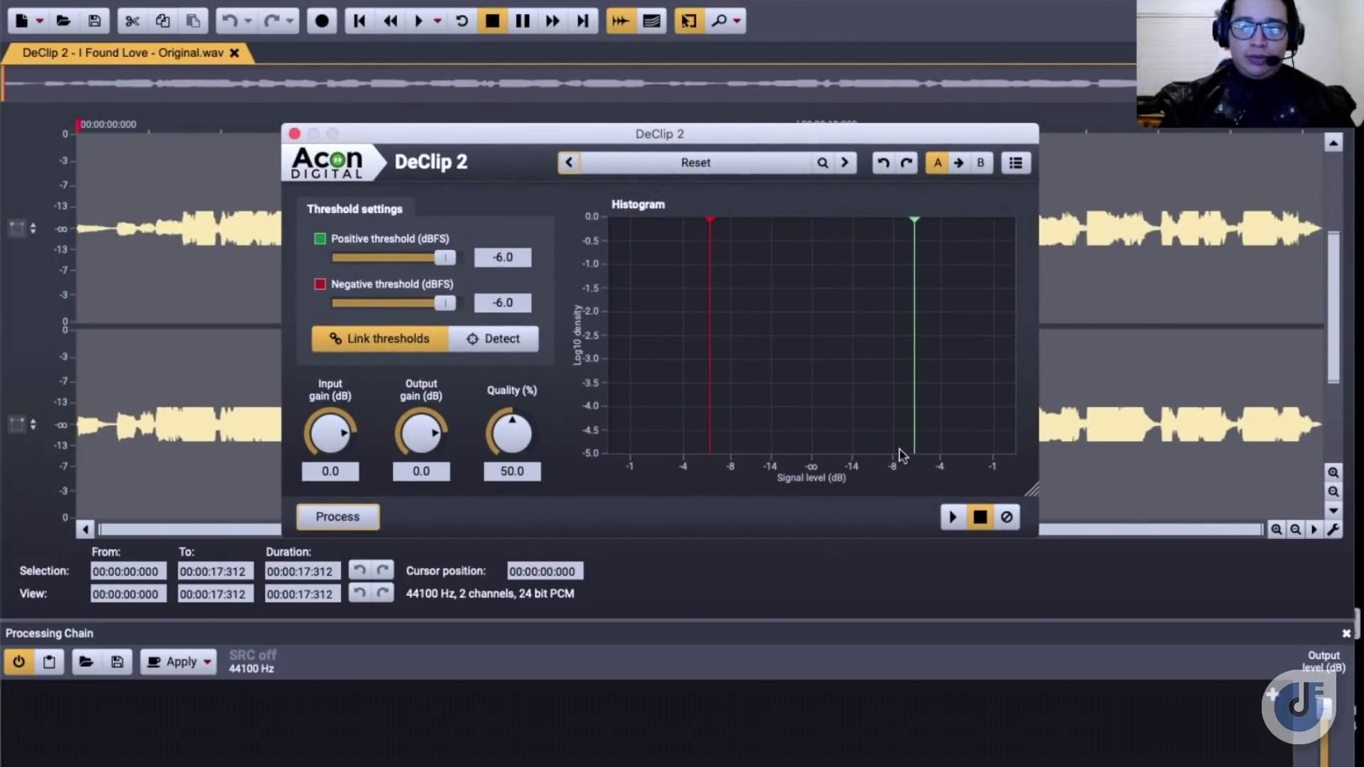
Preview DeClip with automatically detected thresholds, replay the preview and lower the linked thresholds to about -20.4 dBFS
left_click(953, 518)
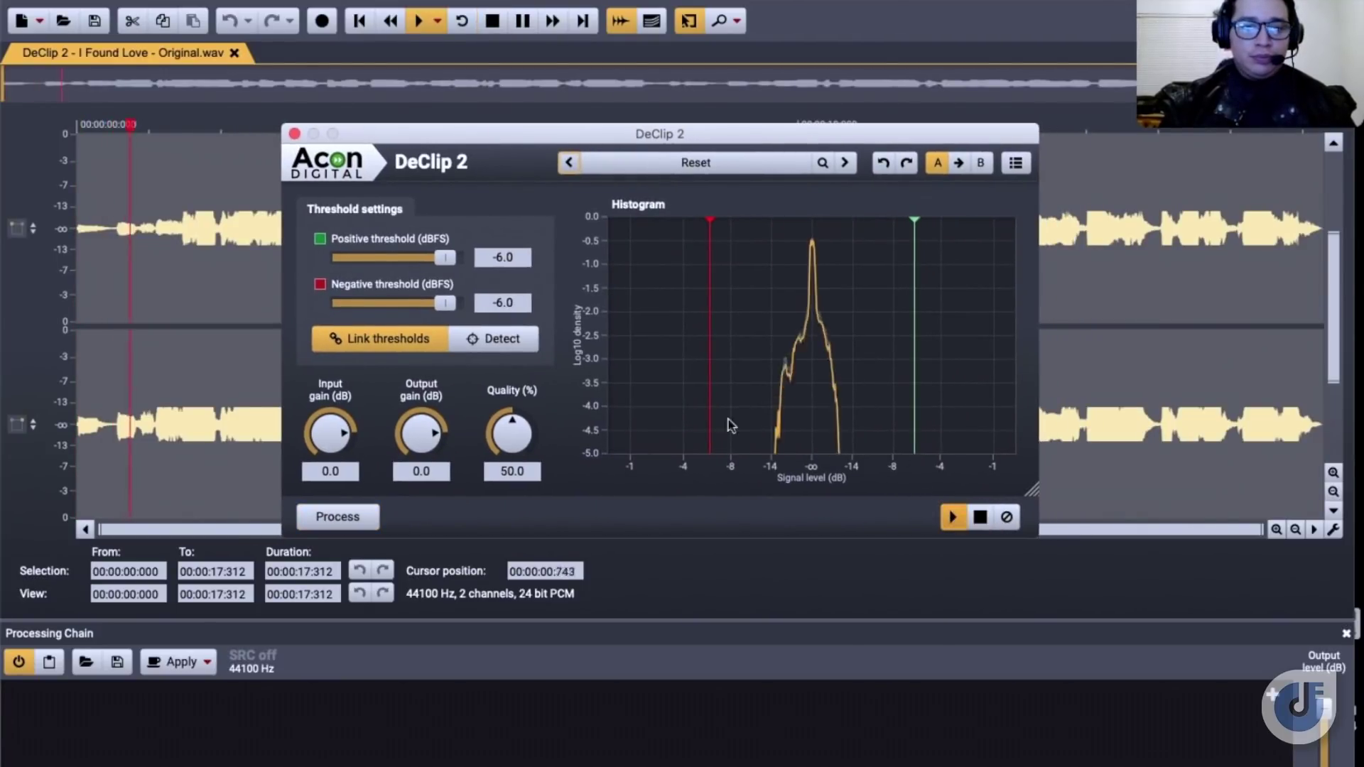
left_click(520, 348)
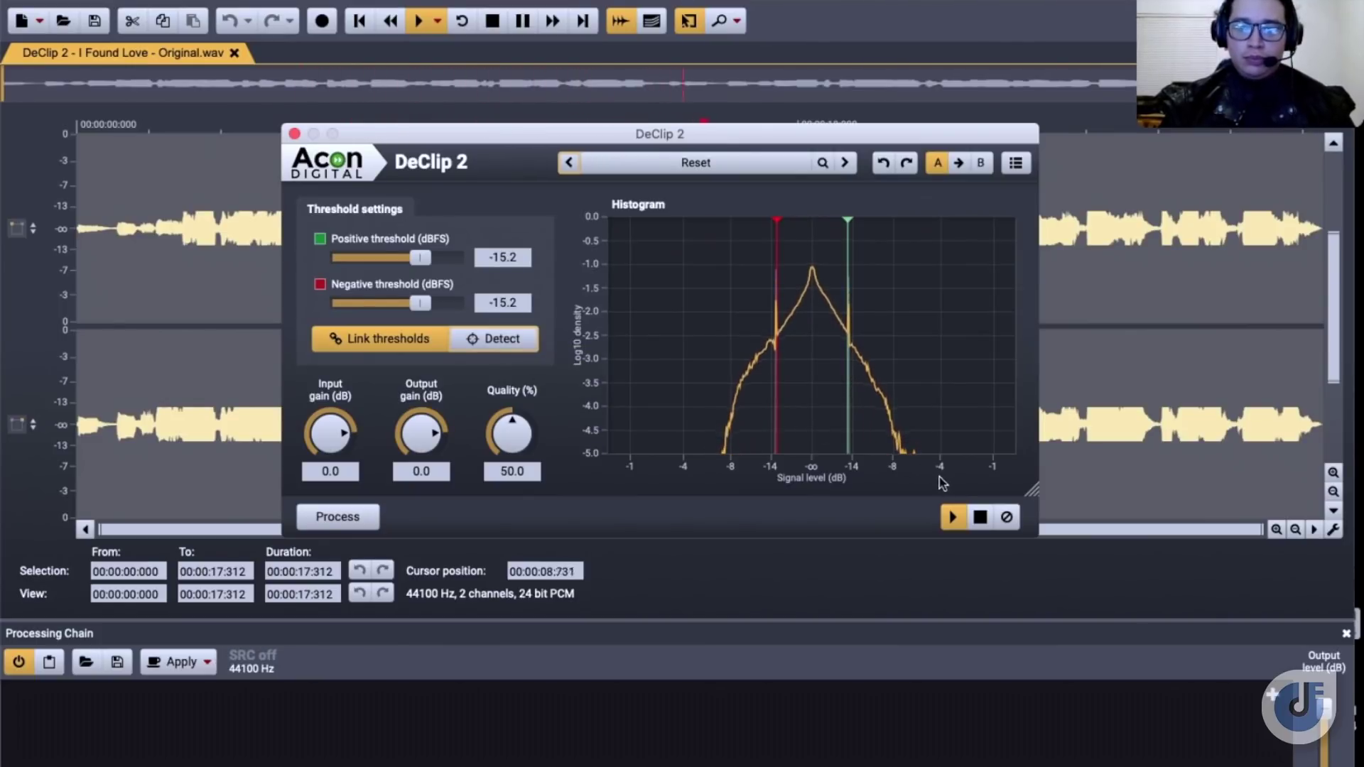
left_click(981, 516)
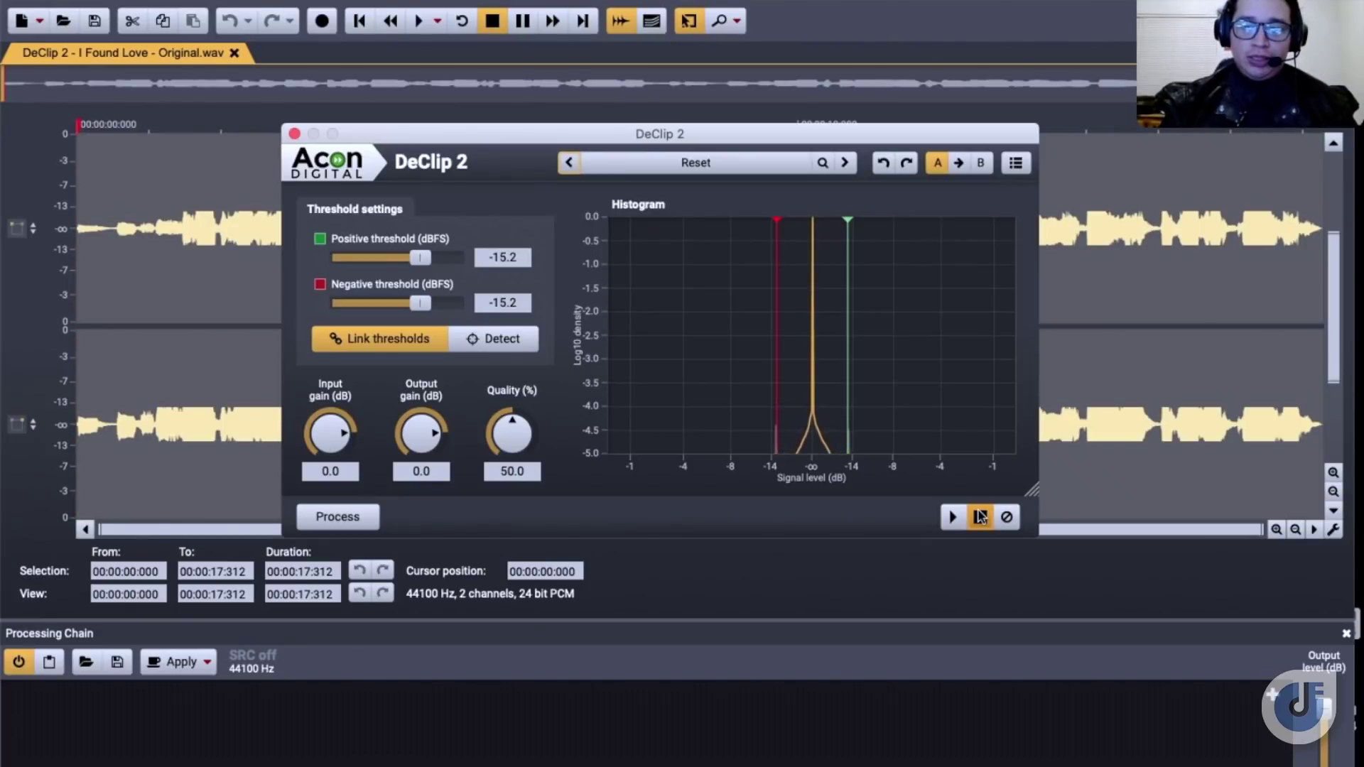
key("space")
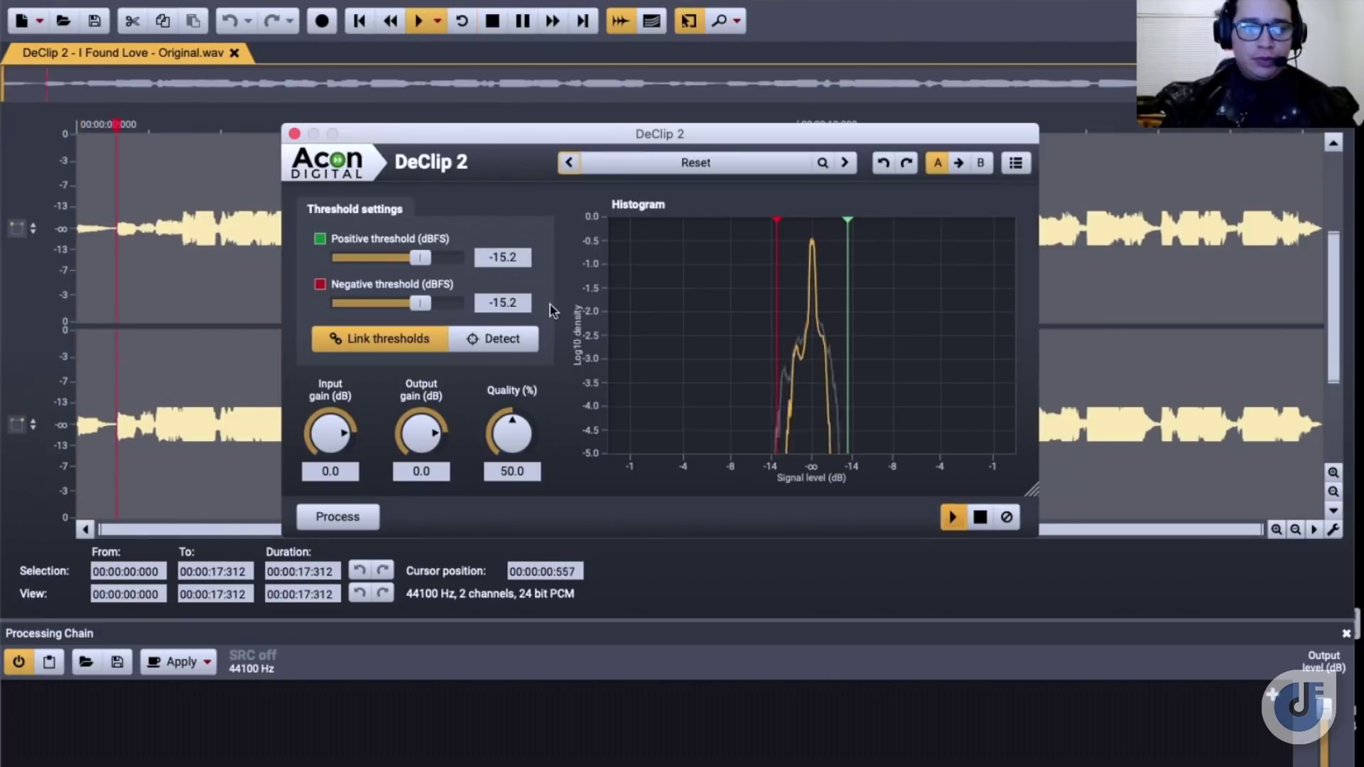
left_click_drag(421, 303, 407, 310)
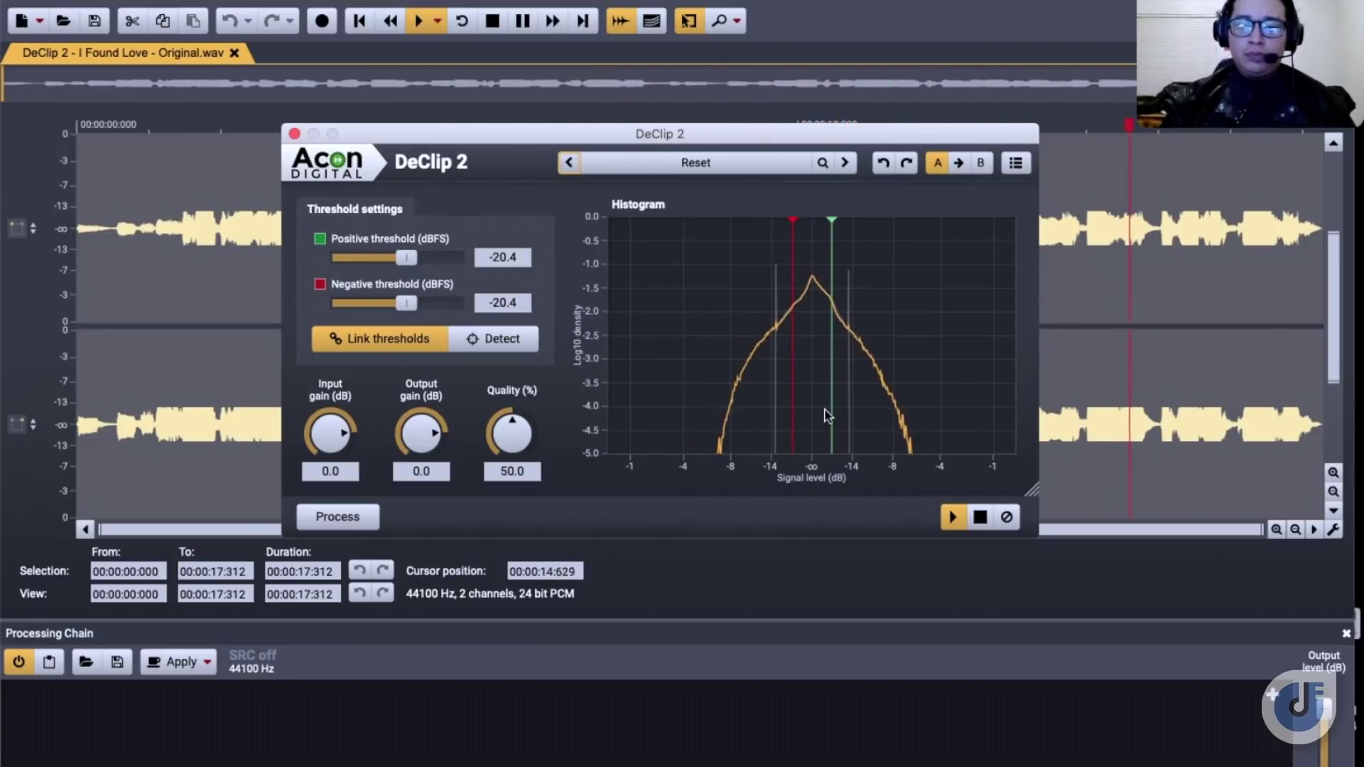
left_click(980, 517)
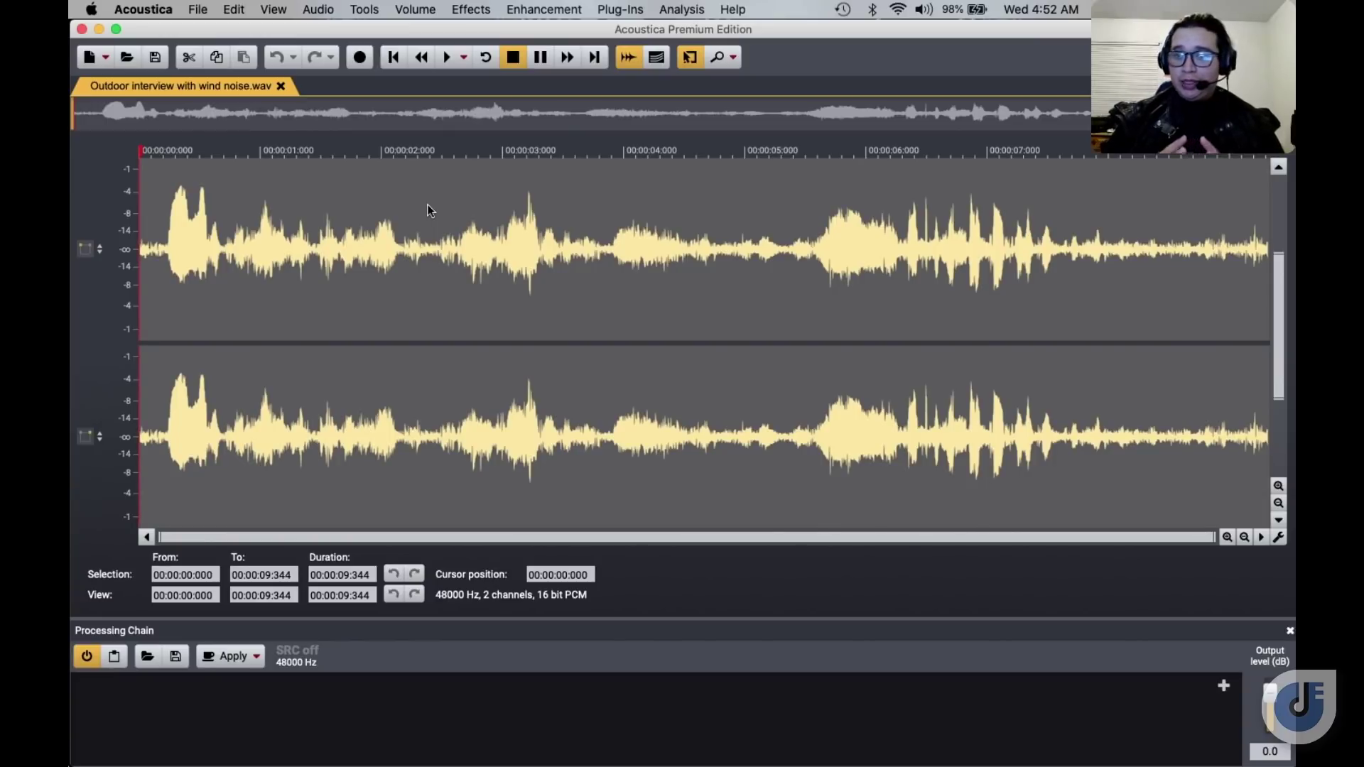
Open Extract:Dialogue for the outdoor interview with wind noise and play the original recording
left_click(466, 9)
mouse_move(529, 4)
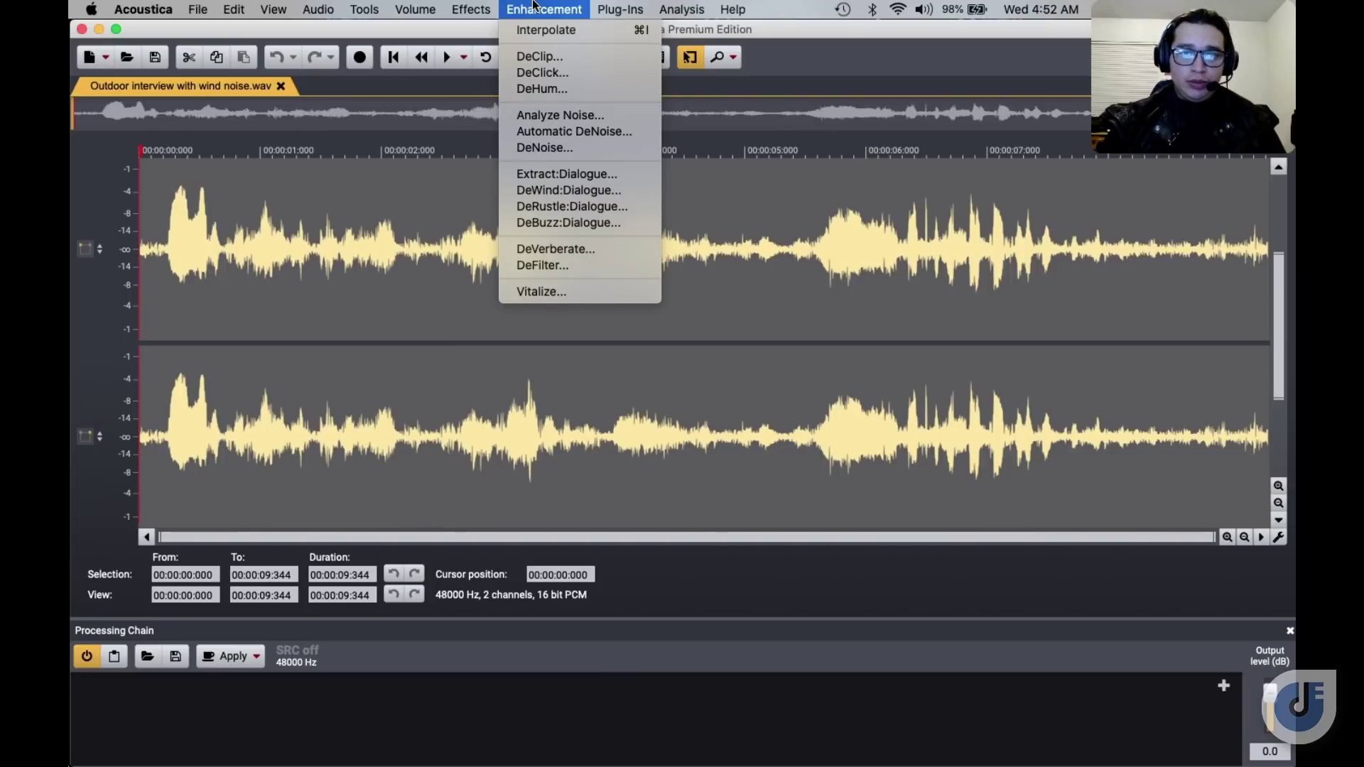
left_click(541, 176)
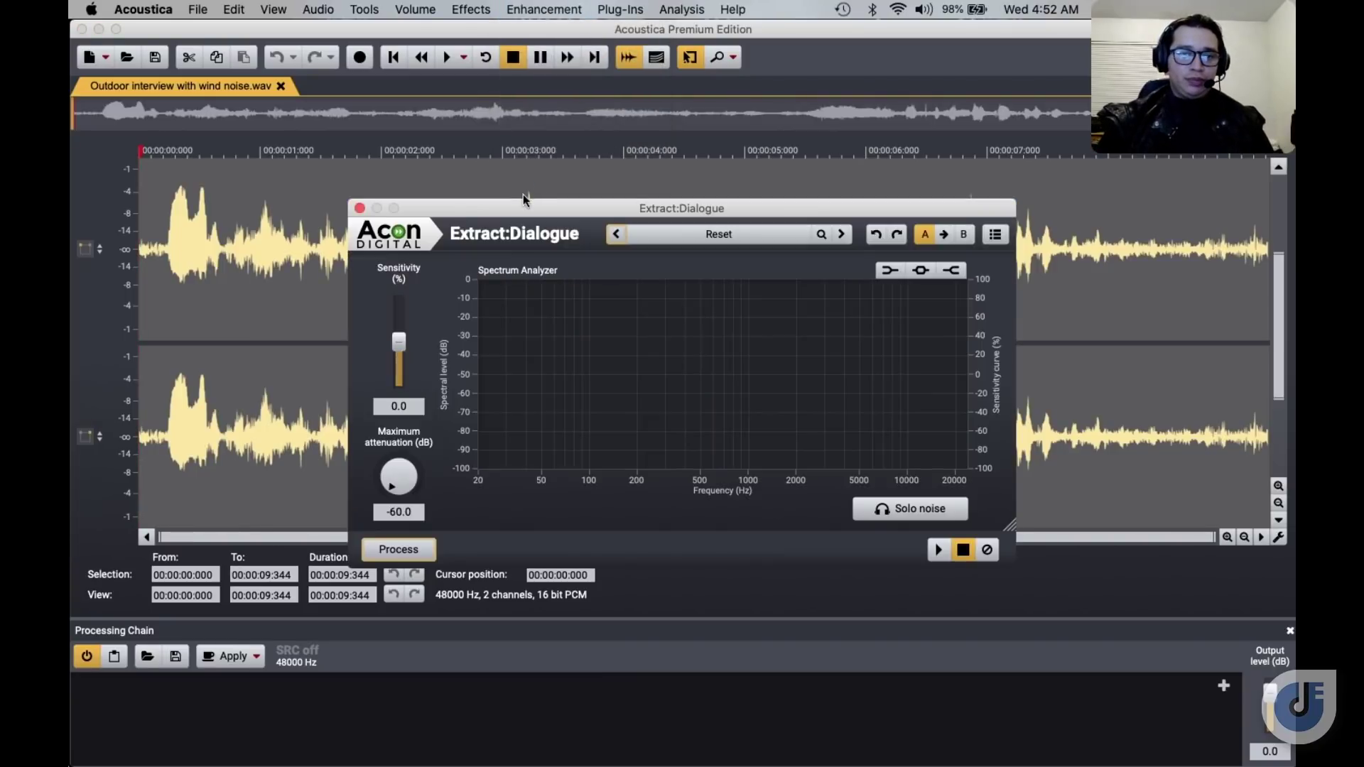
left_click_drag(518, 202, 584, 168)
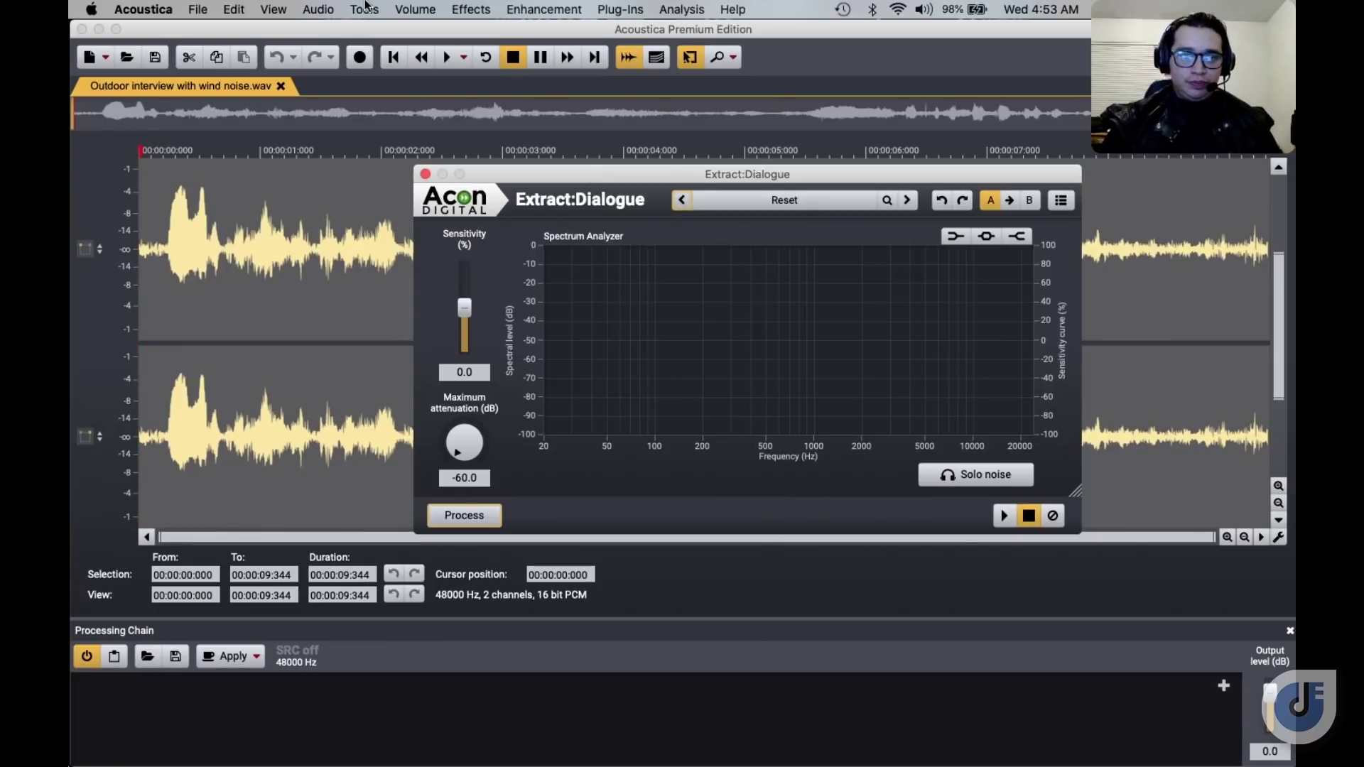
left_click(446, 58)
left_click(447, 59)
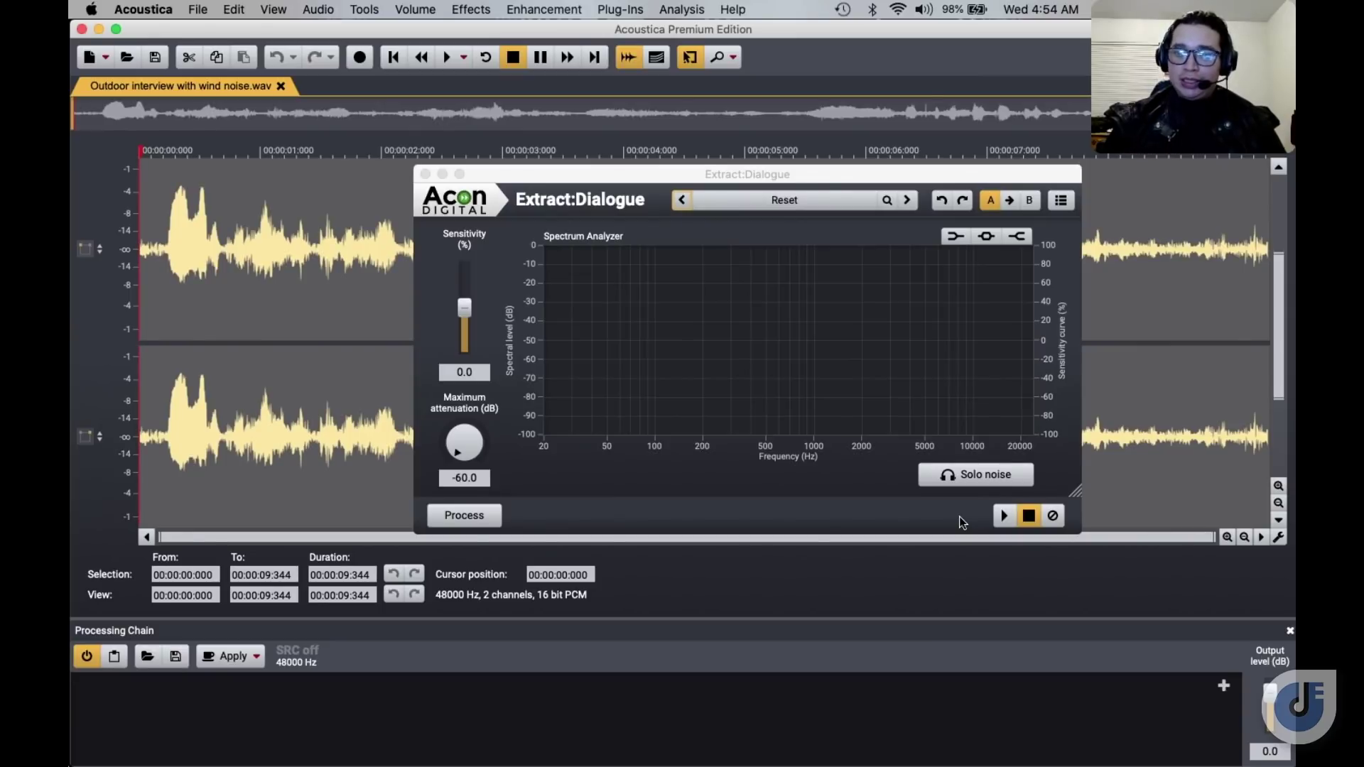
Step through the Extract:Dialogue presets to "Strong dialogue cleaning" and preview the cleaned interview
left_click(682, 199)
left_click(682, 200)
left_click(682, 200)
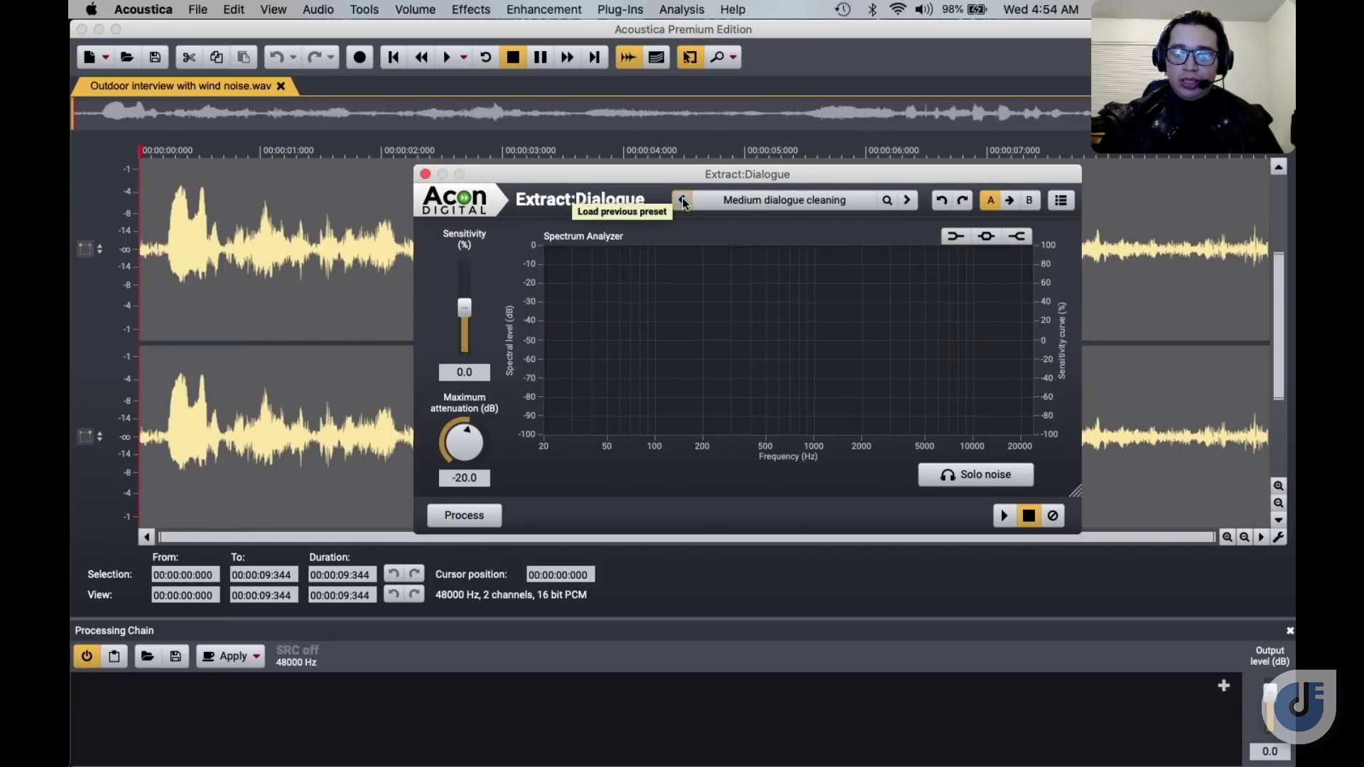
left_click(682, 199)
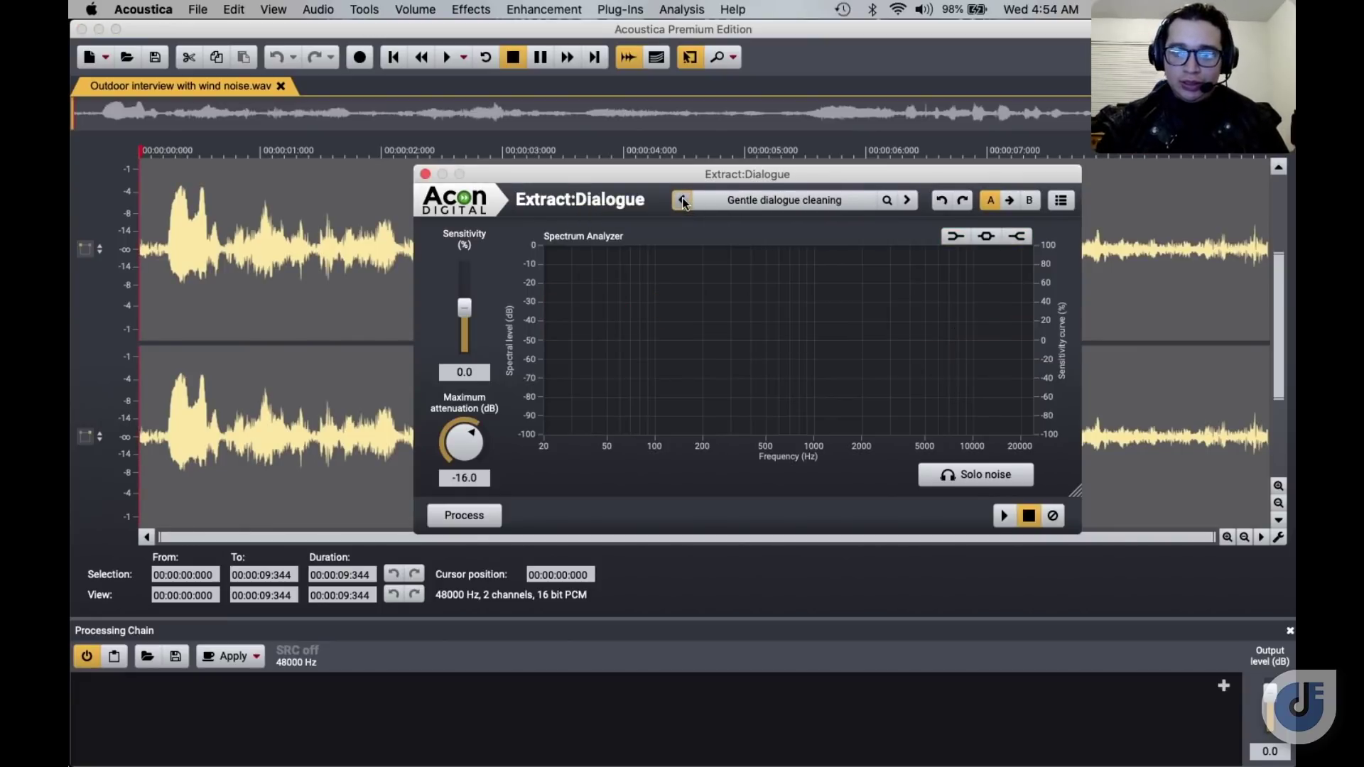
left_click(682, 200)
left_click(682, 200)
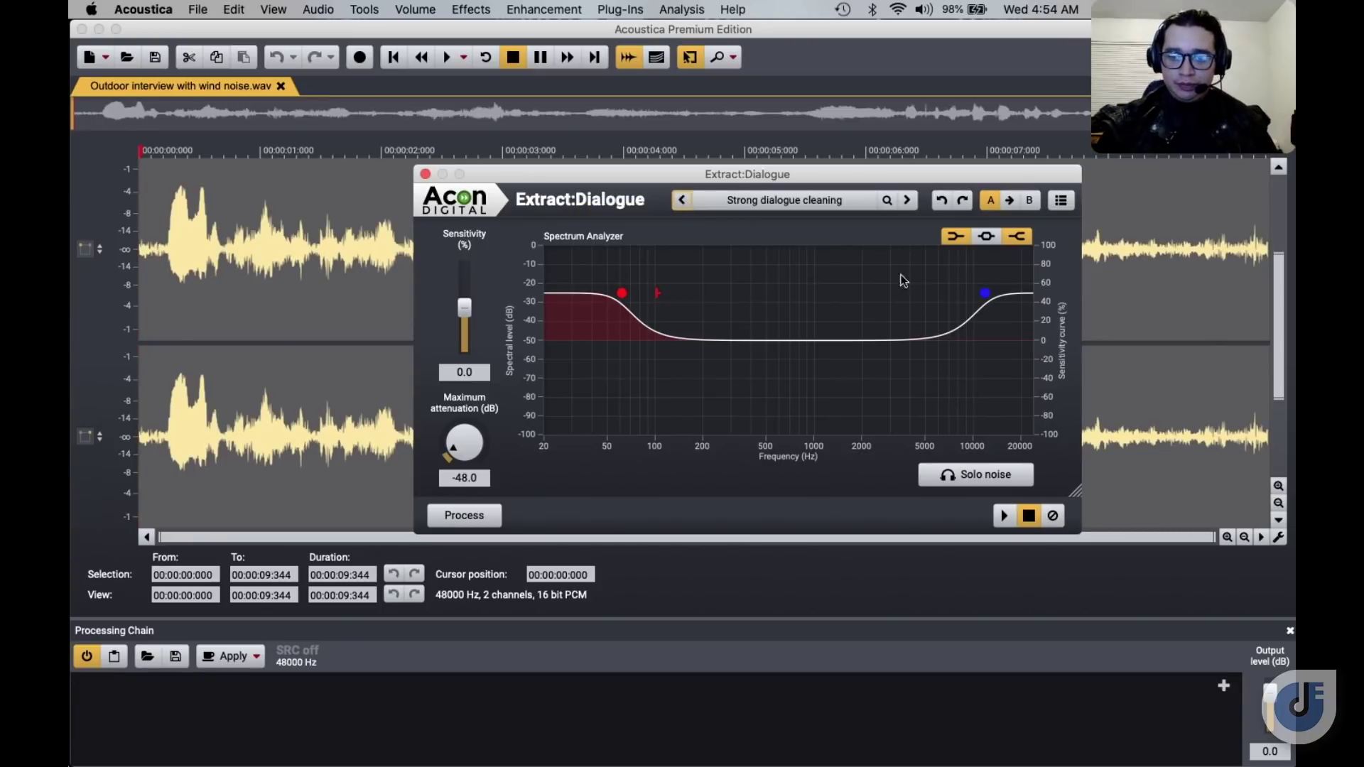
left_click(1005, 517)
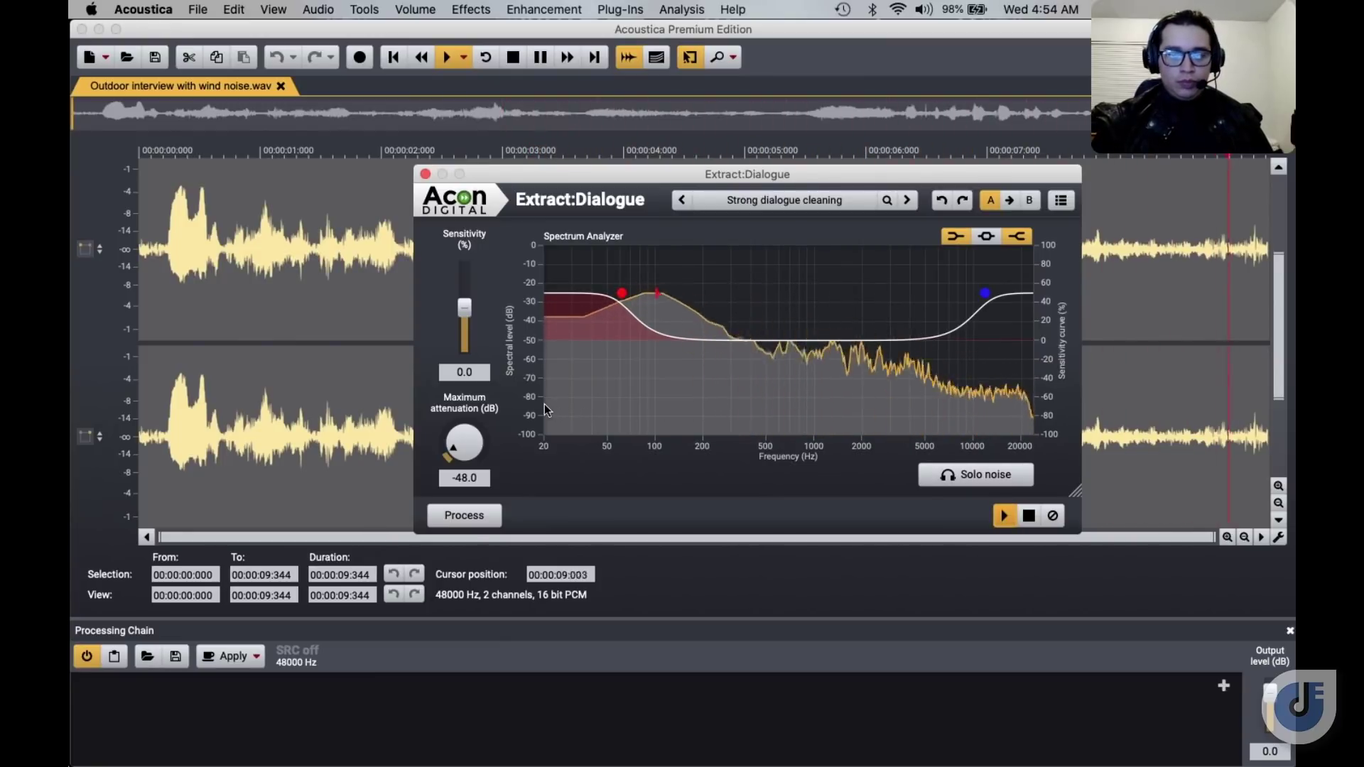
left_click(1021, 519)
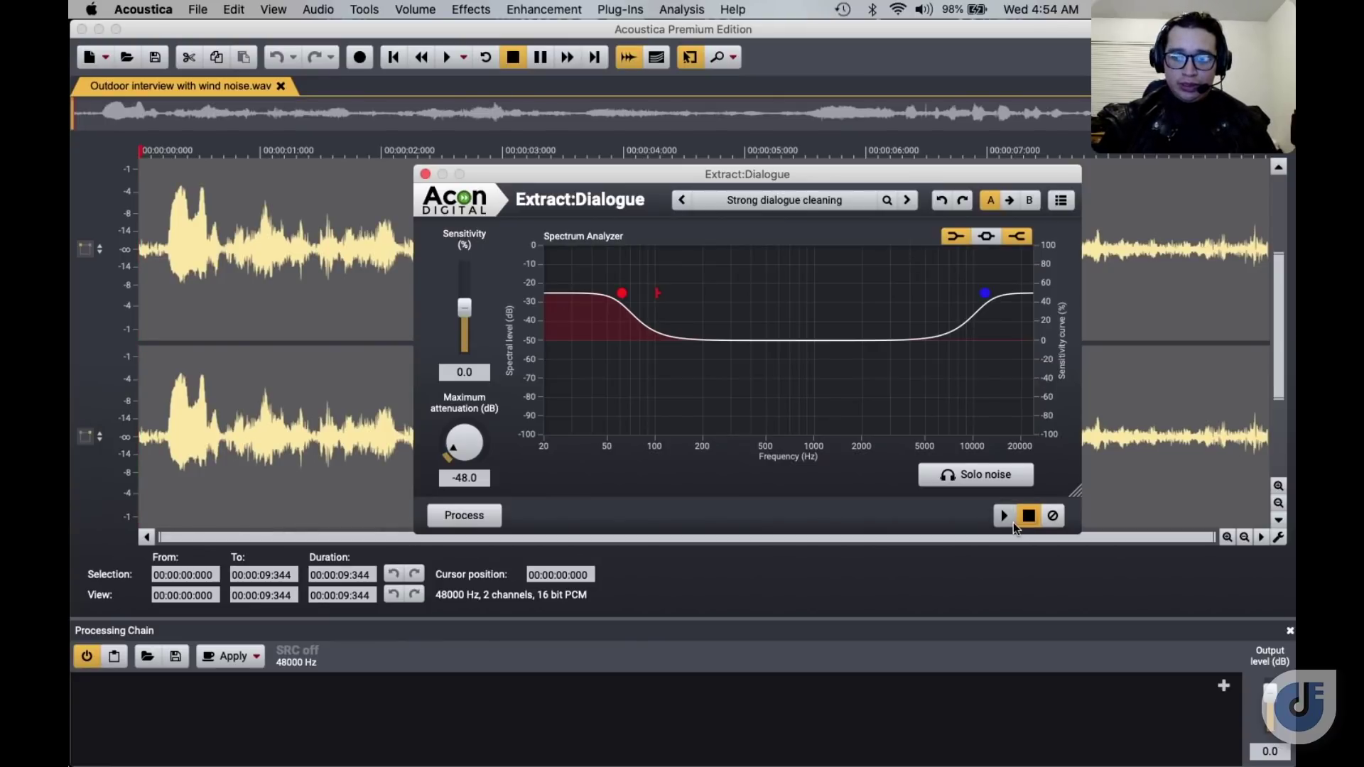
Preview the interview again while setting the maximum attenuation to about -22.6 dB and the sensitivity to about 8.2 %
left_click(1003, 516)
left_click_drag(458, 452, 458, 362)
left_click_drag(465, 298, 446, 364)
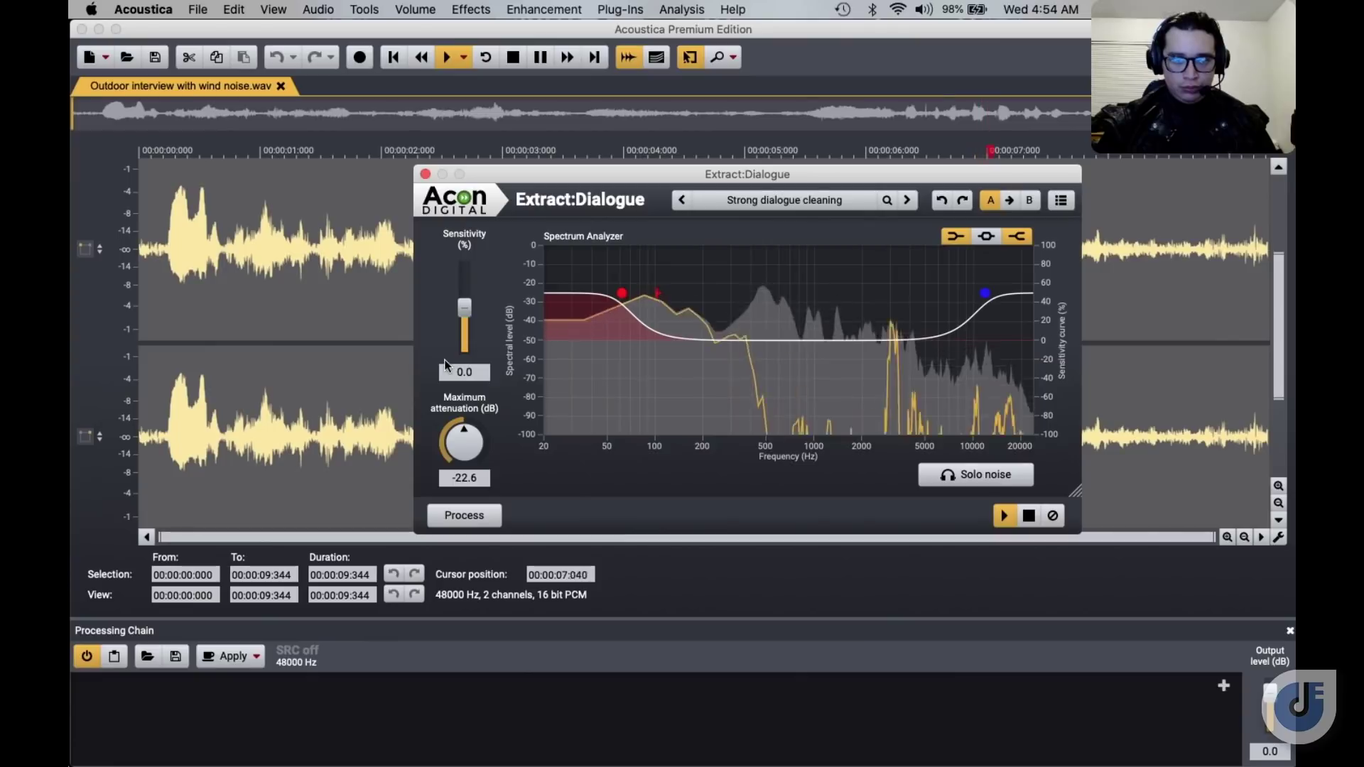
left_click_drag(464, 308, 465, 229)
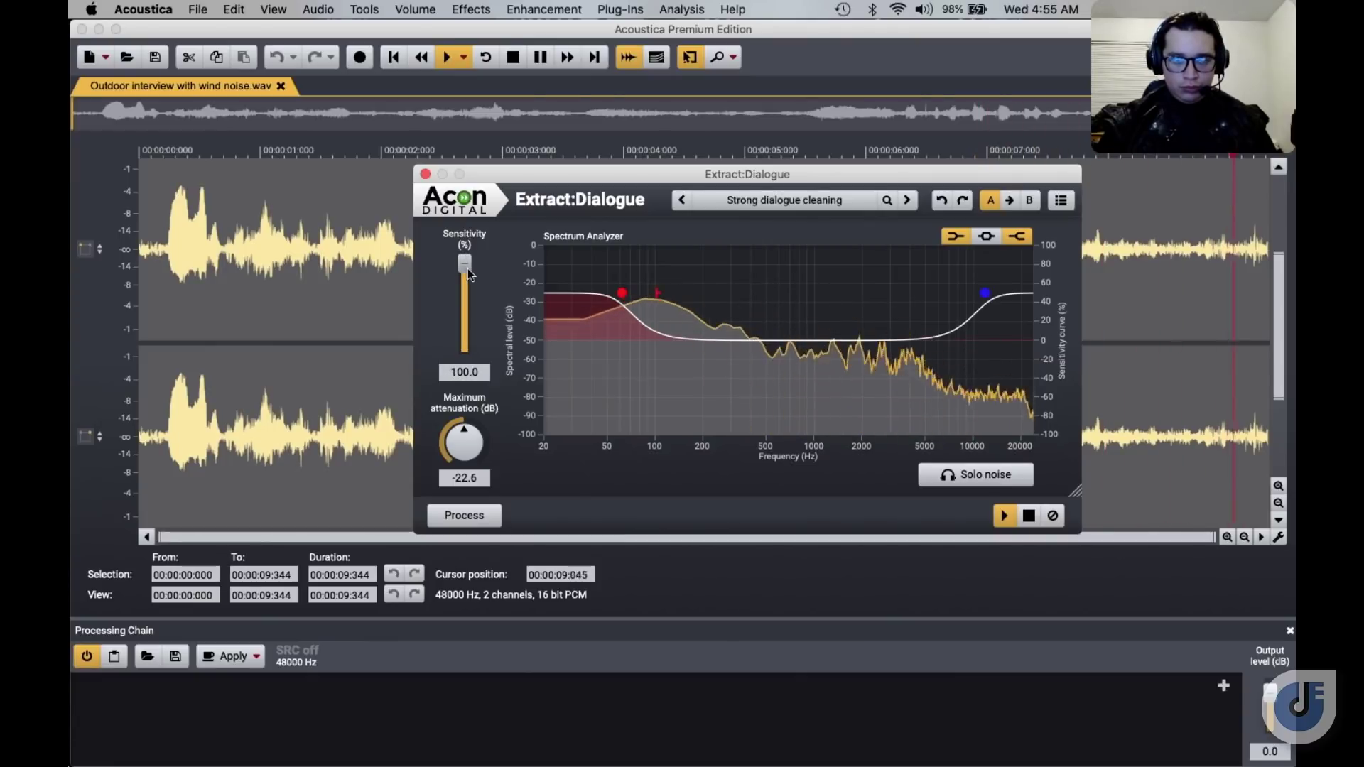
left_click_drag(468, 271, 462, 307)
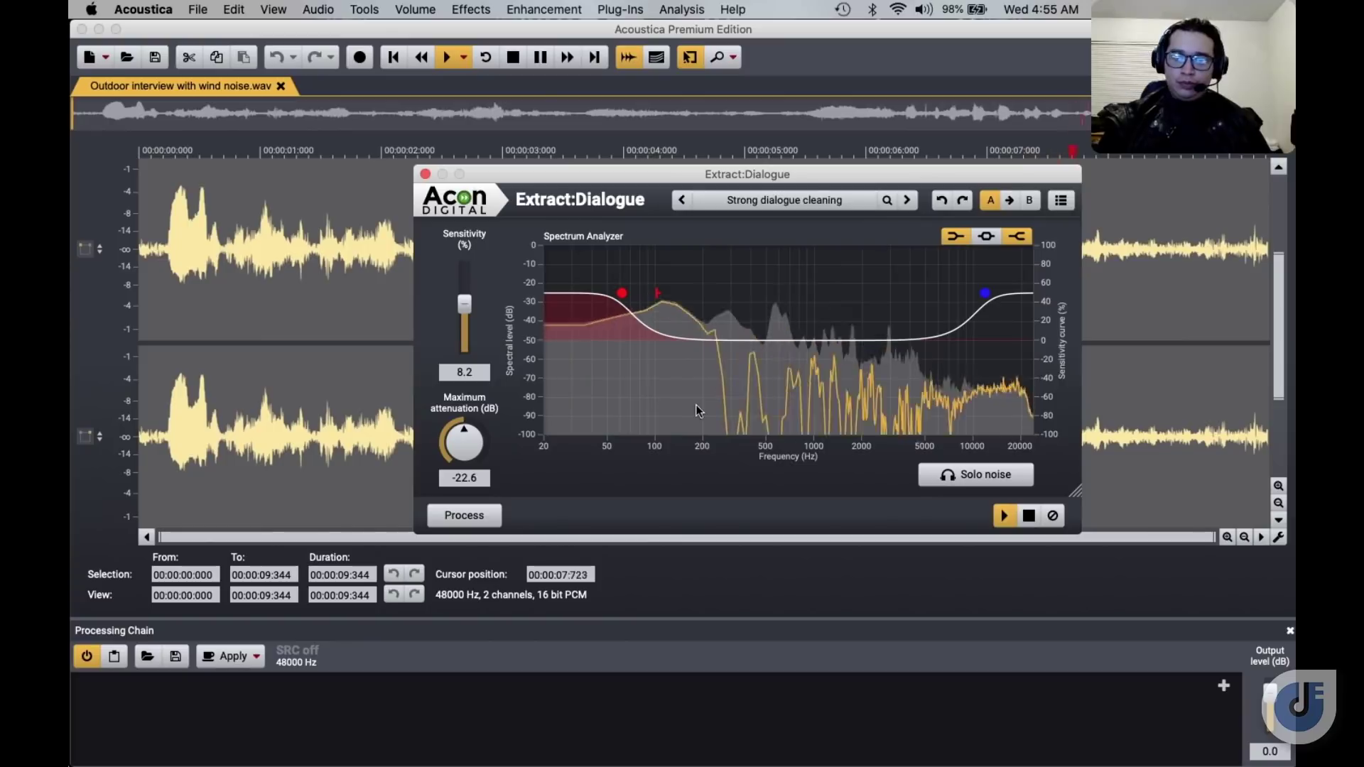
left_click(1028, 516)
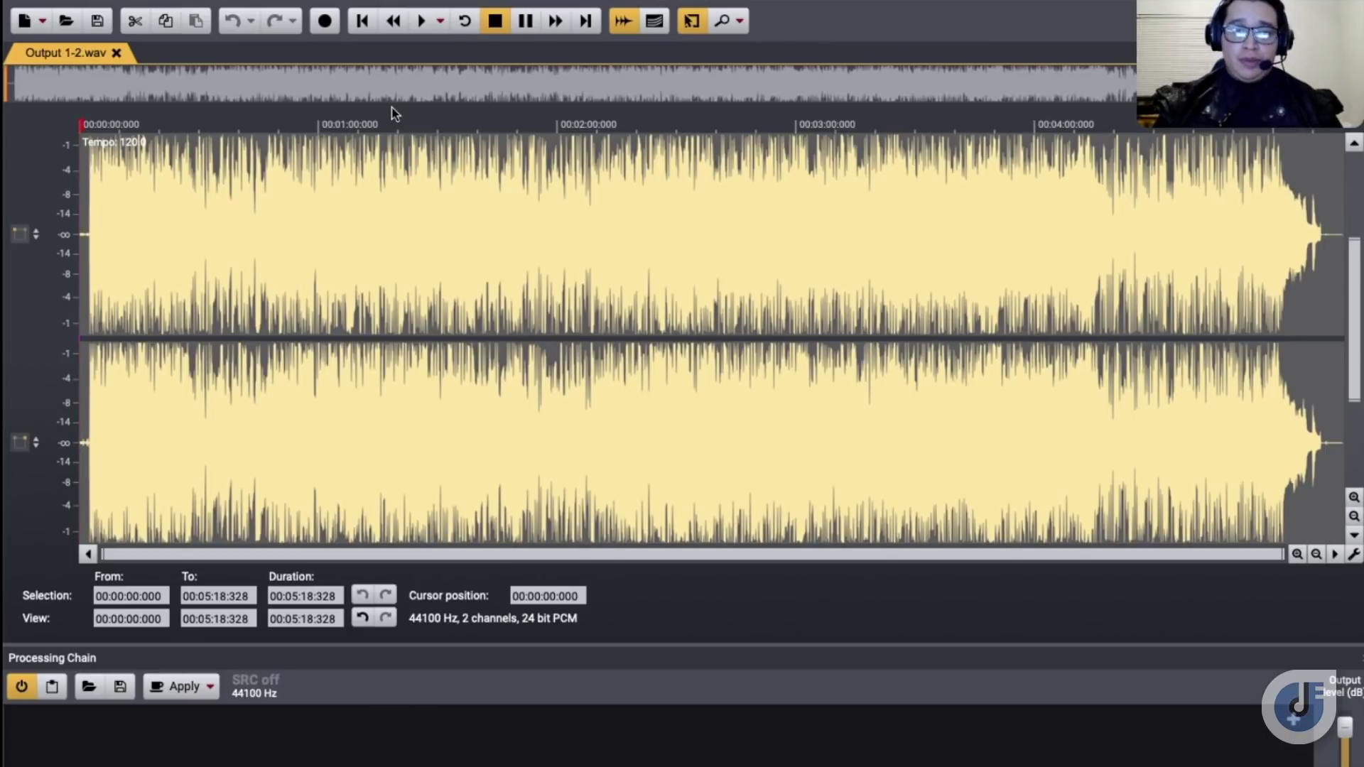
Open Remix for the Output 1-2.wav song and play the original mix
left_click(341, 2)
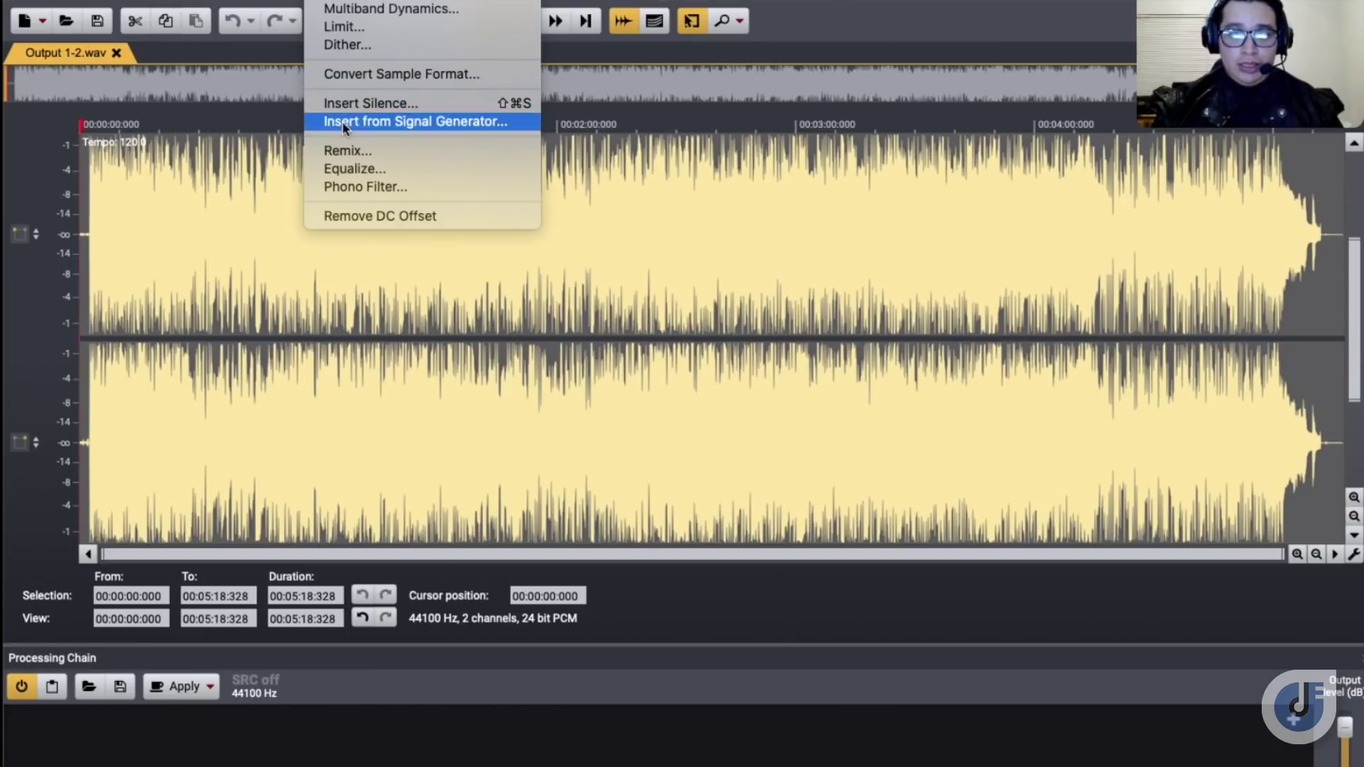
left_click(349, 150)
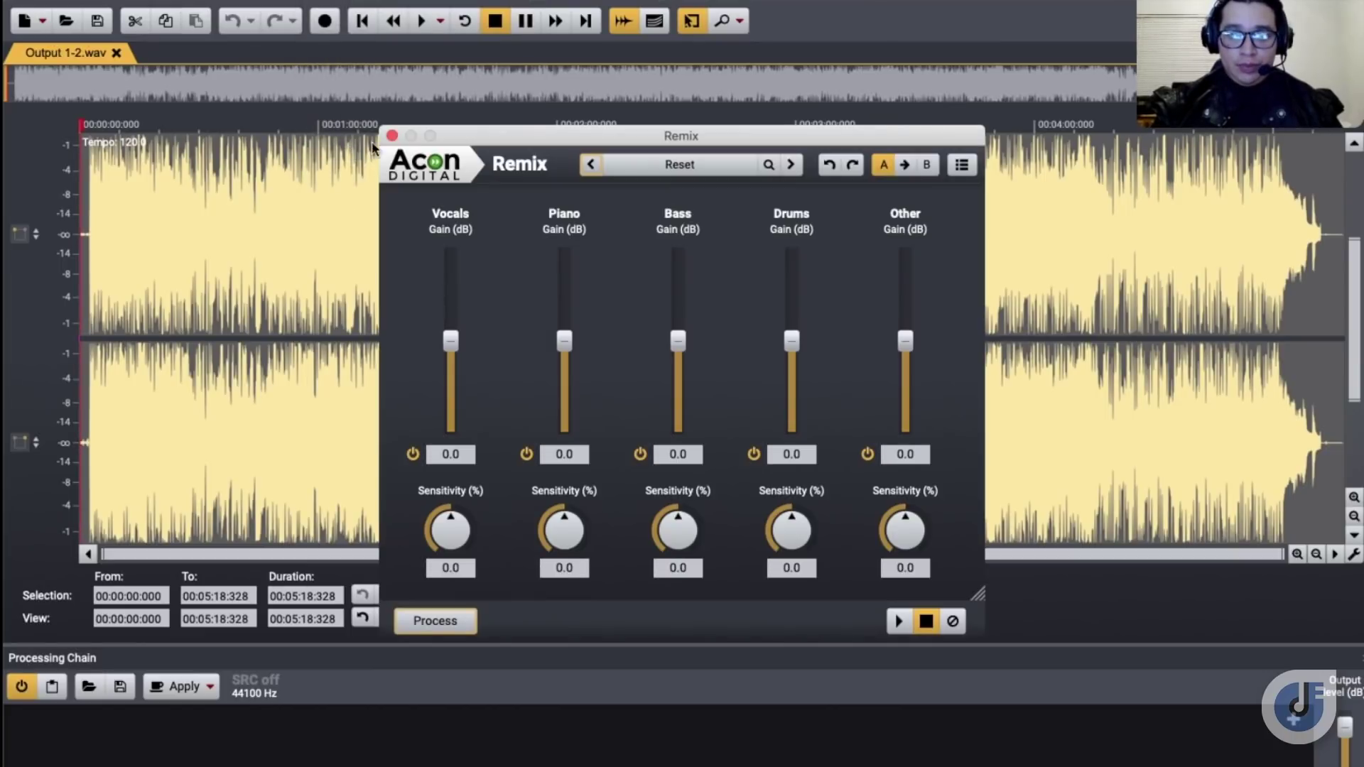
left_click_drag(522, 145, 519, 103)
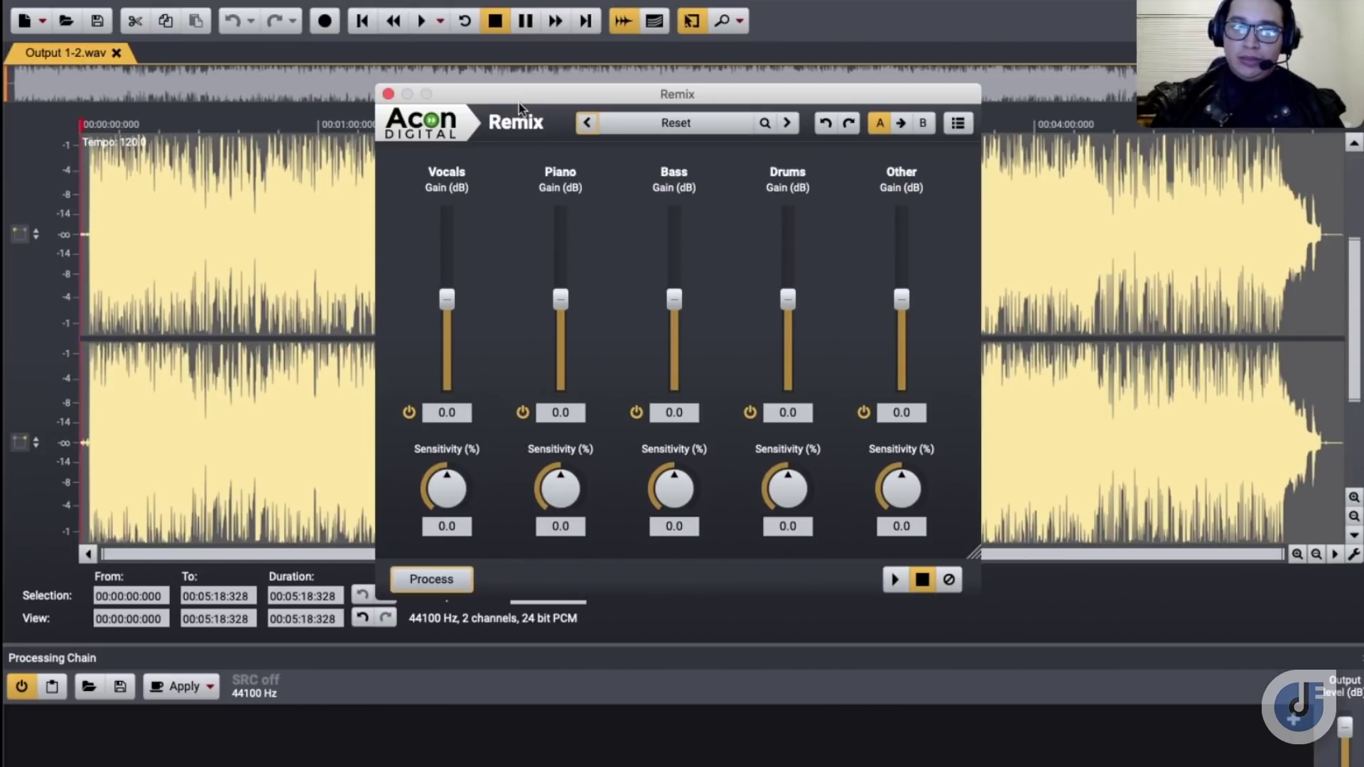
left_click(423, 20)
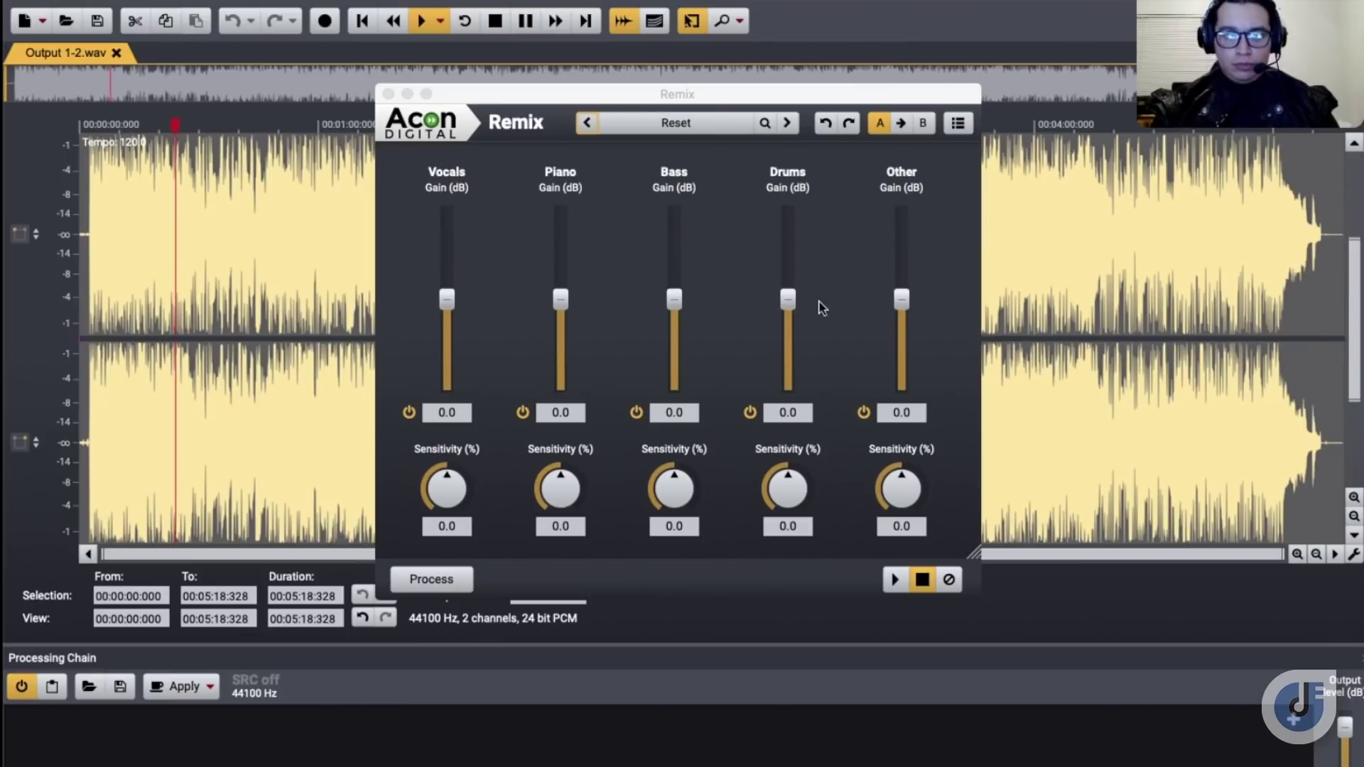
left_click(923, 581)
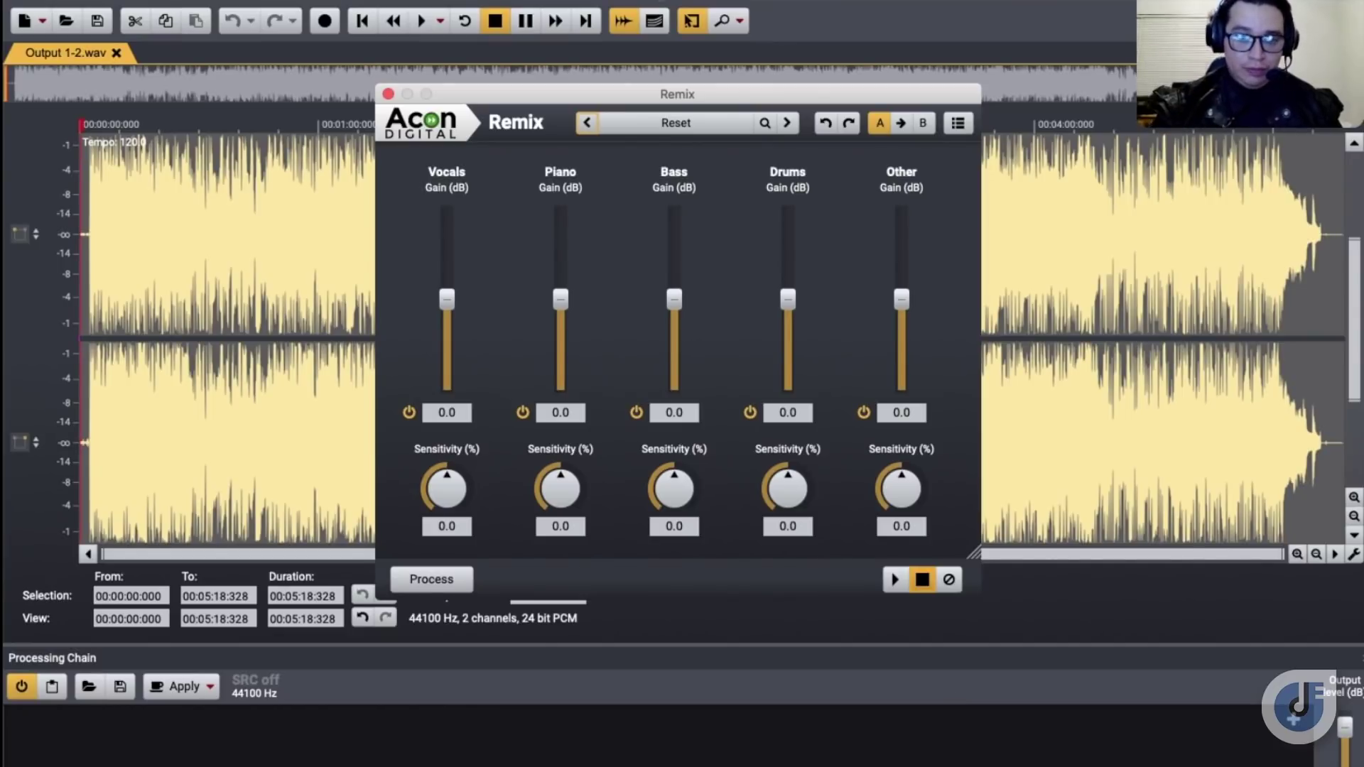
Start the Remix preview and raise the bass gain to about 9.5 dB and the drums gain to about 5.7 dB
left_click(898, 575)
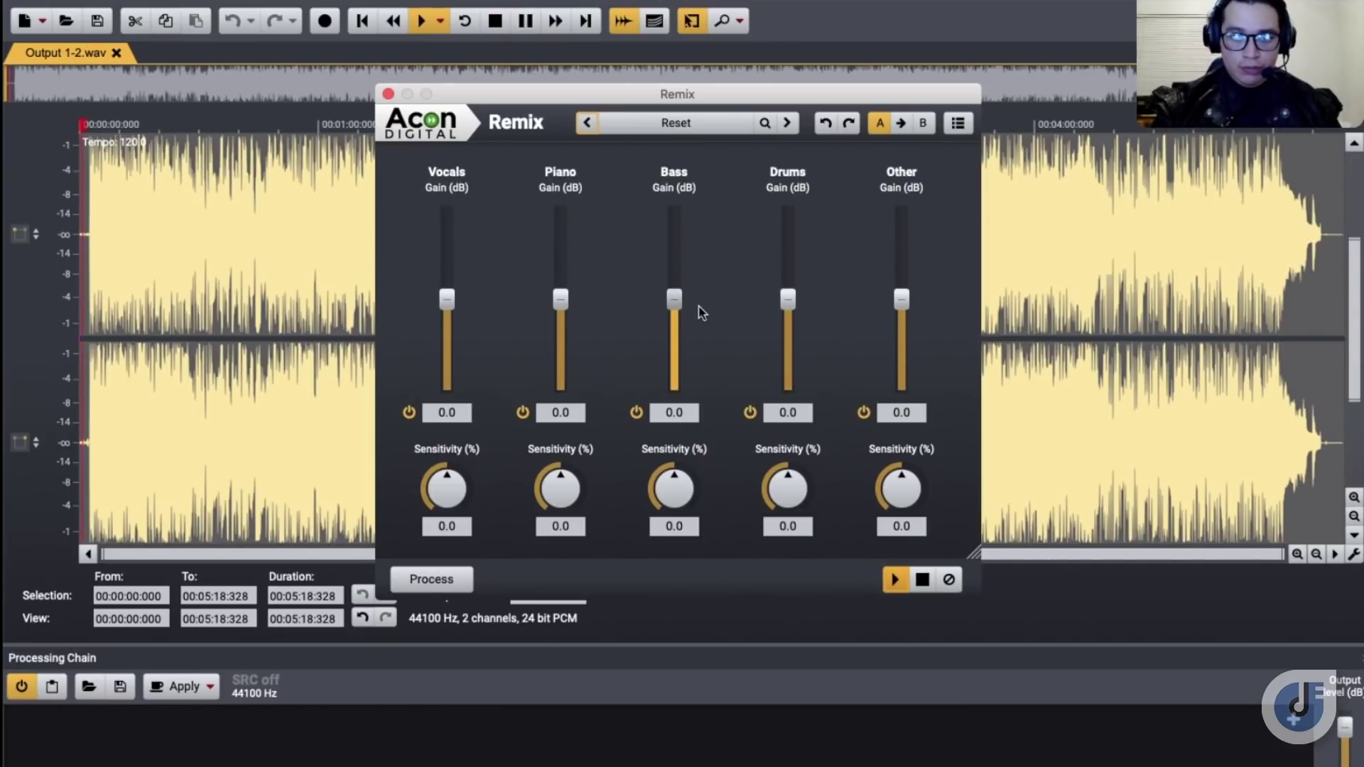
left_click_drag(677, 302, 675, 270)
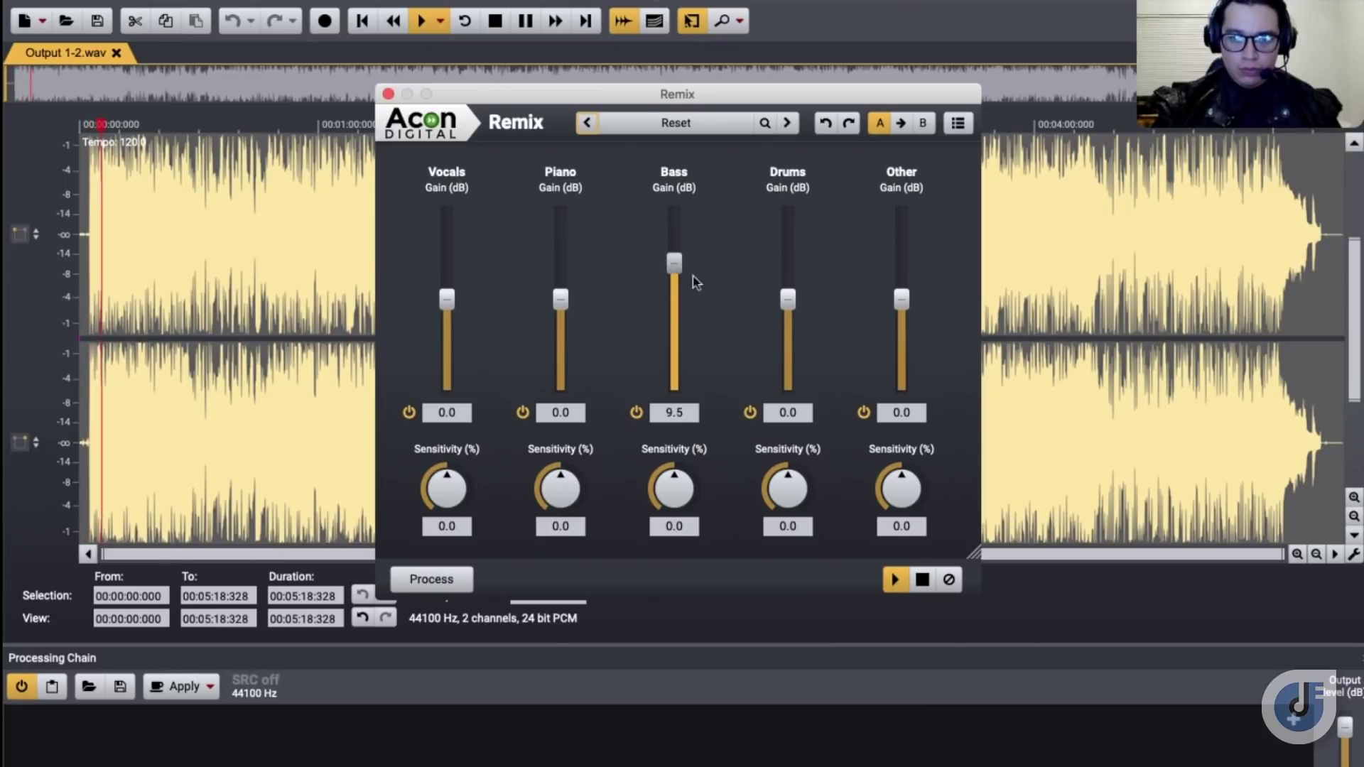
left_click_drag(790, 312, 789, 284)
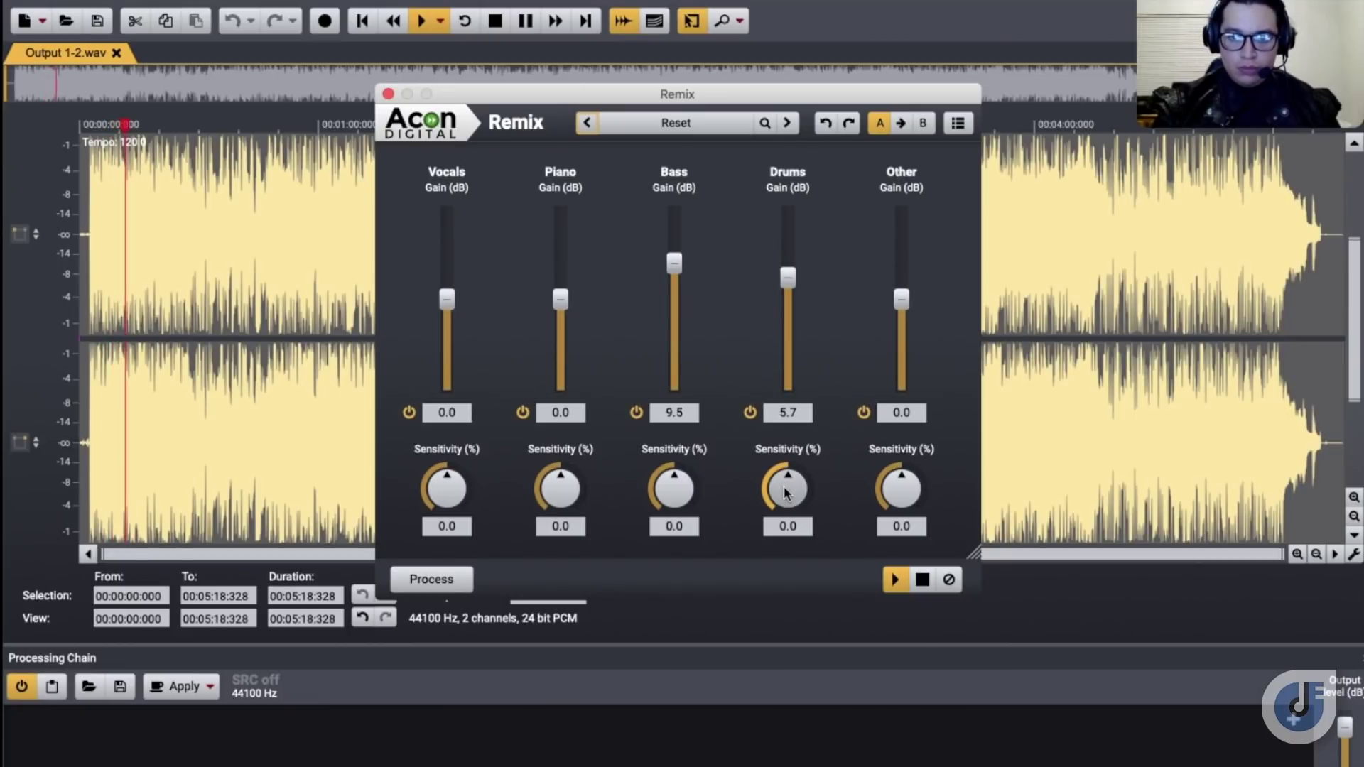
Set drums sensitivity to about 99.8 %, bass sensitivity to about -24.3 % and bass gain to about 8.5 dB, ending the preview
left_click_drag(786, 490, 799, 388)
mouse_move(672, 490)
left_mouse_down()
mouse_move(680, 354)
mouse_move(671, 500)
left_mouse_up()
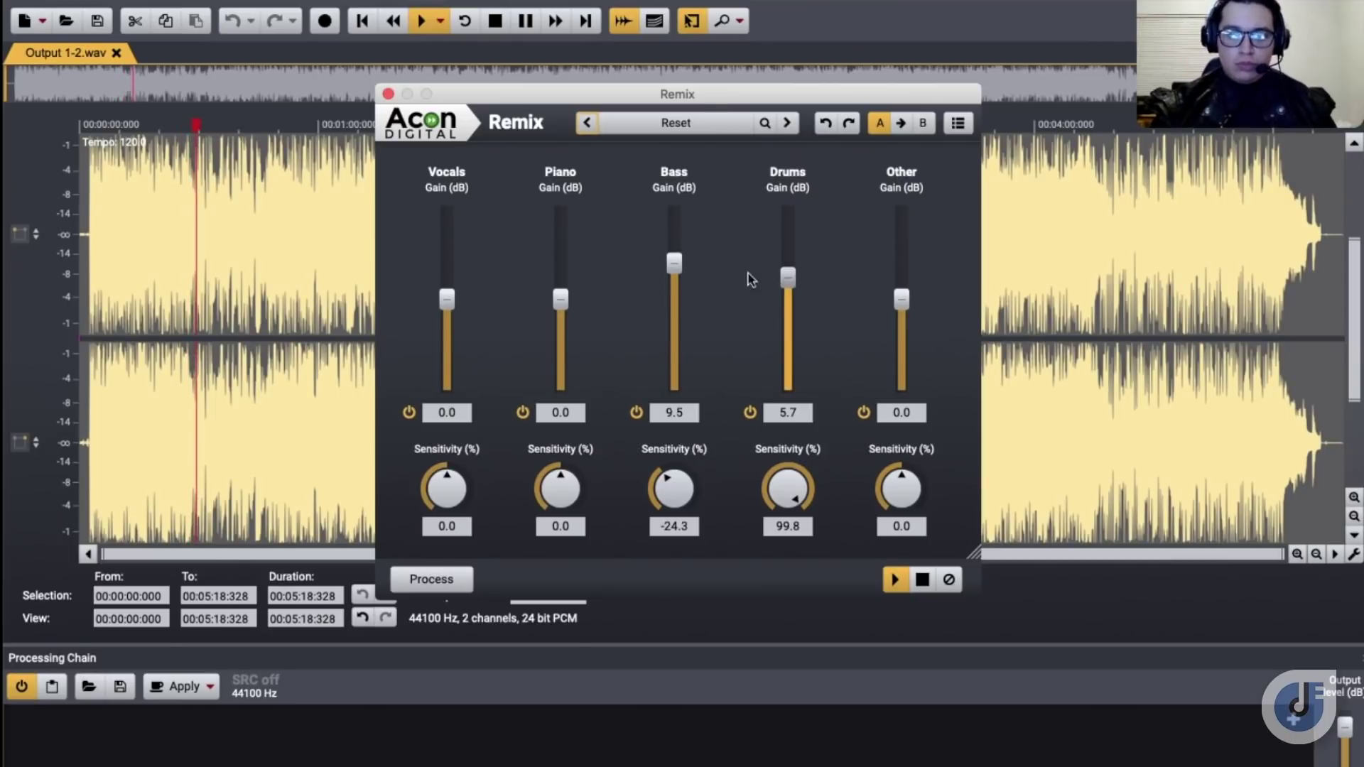
left_click_drag(676, 265, 677, 274)
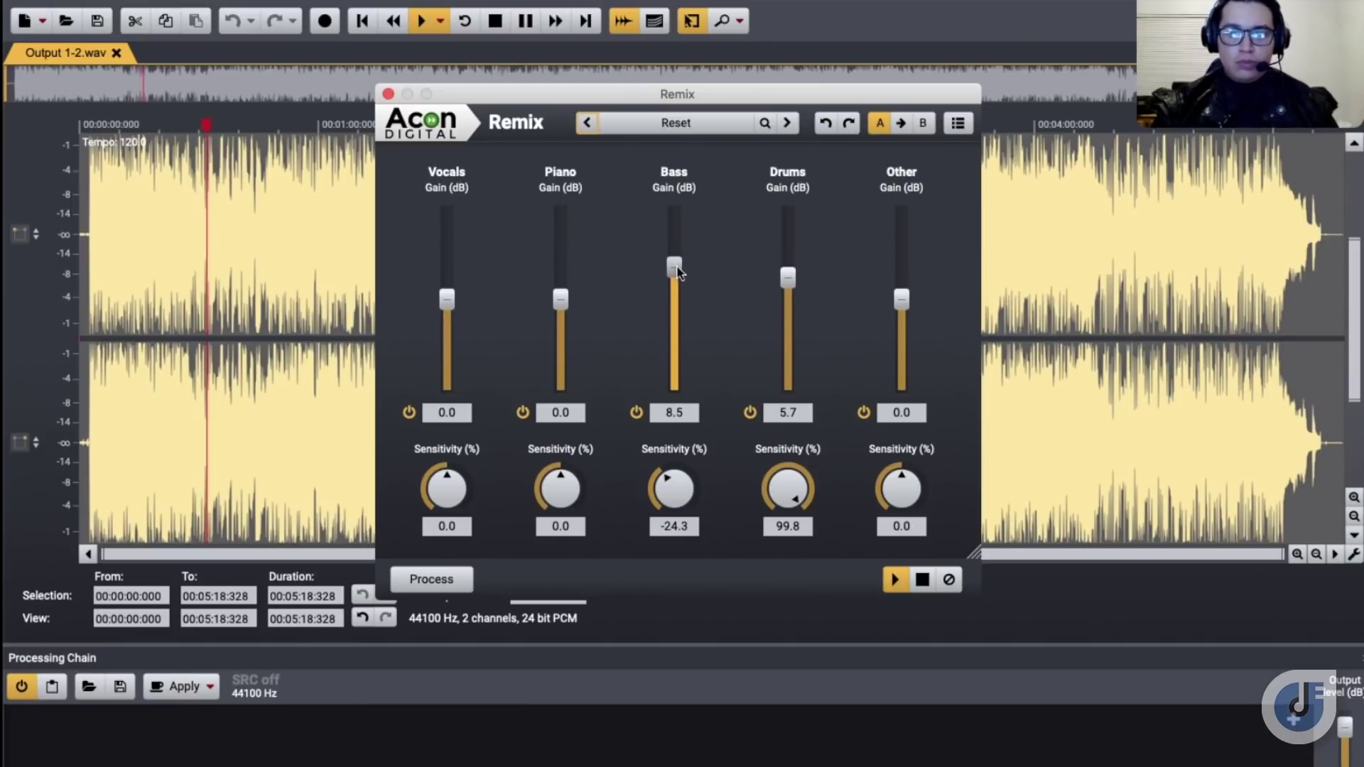
left_click(923, 579)
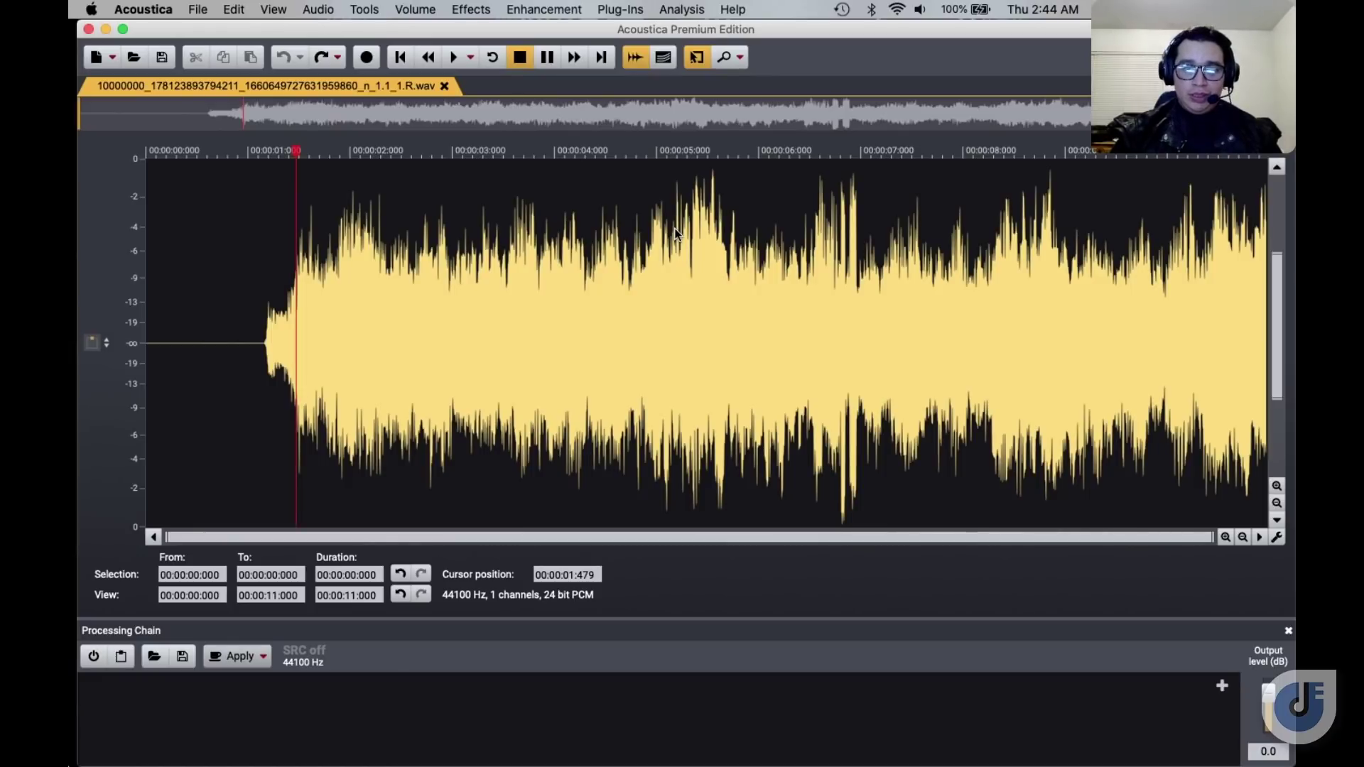
Play the 11-second mono recording and switch its display from waveform to spectrogram, keeping Time-Frequency Rectangle Selection
key("space")
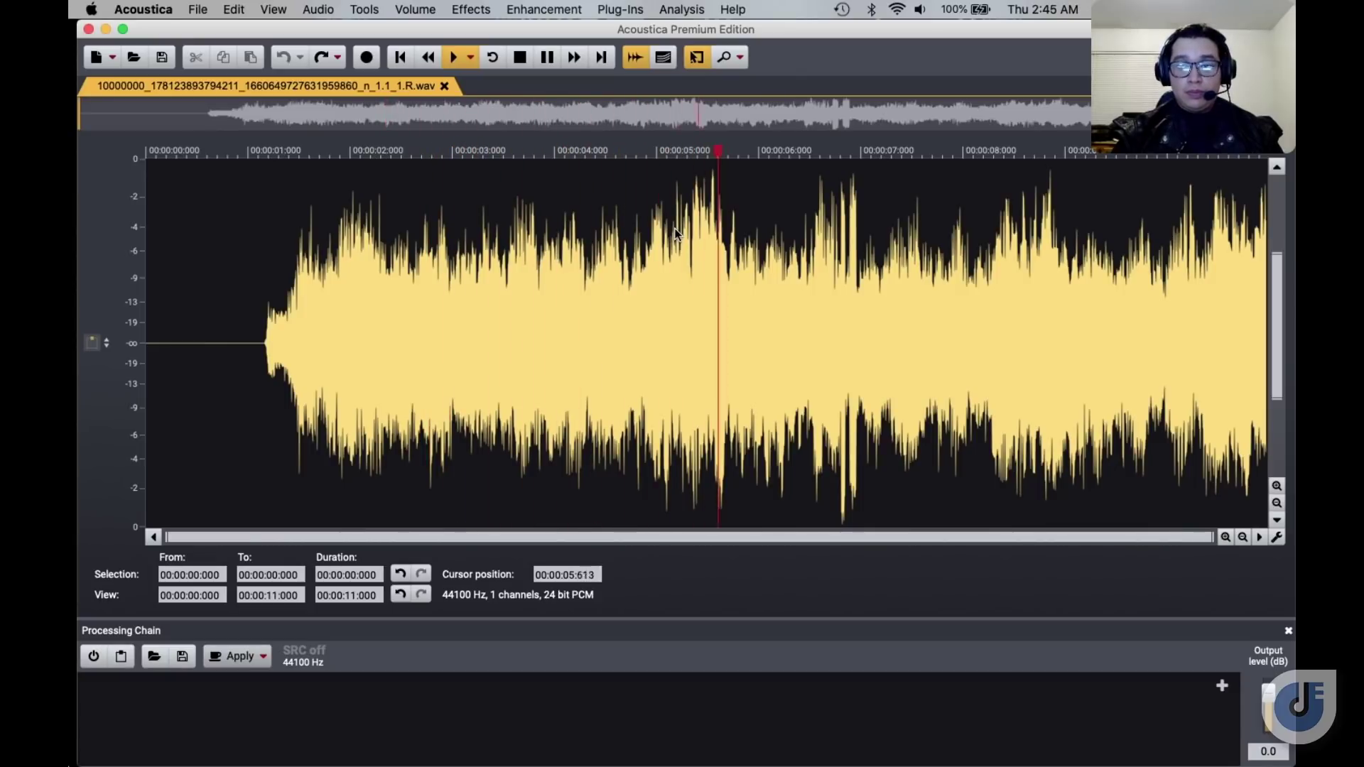
key("space")
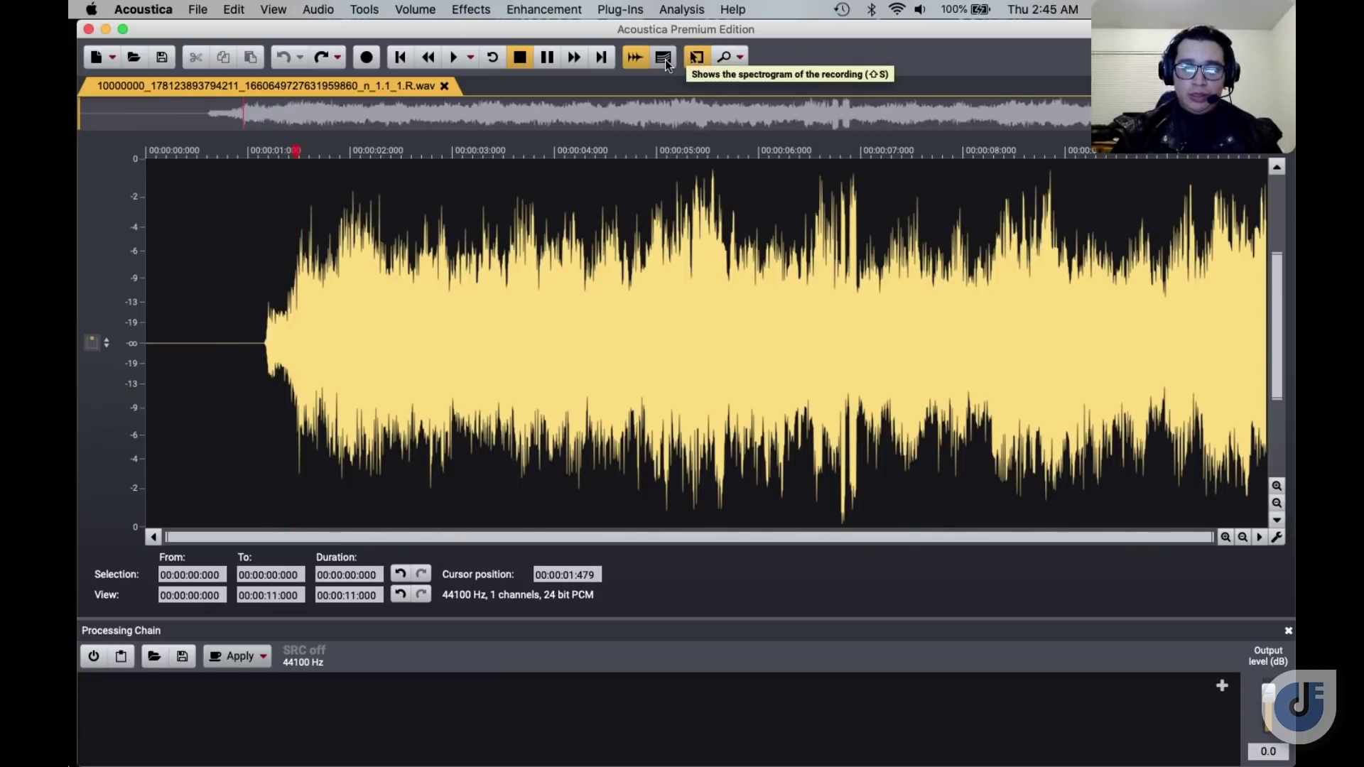
key("shift+s")
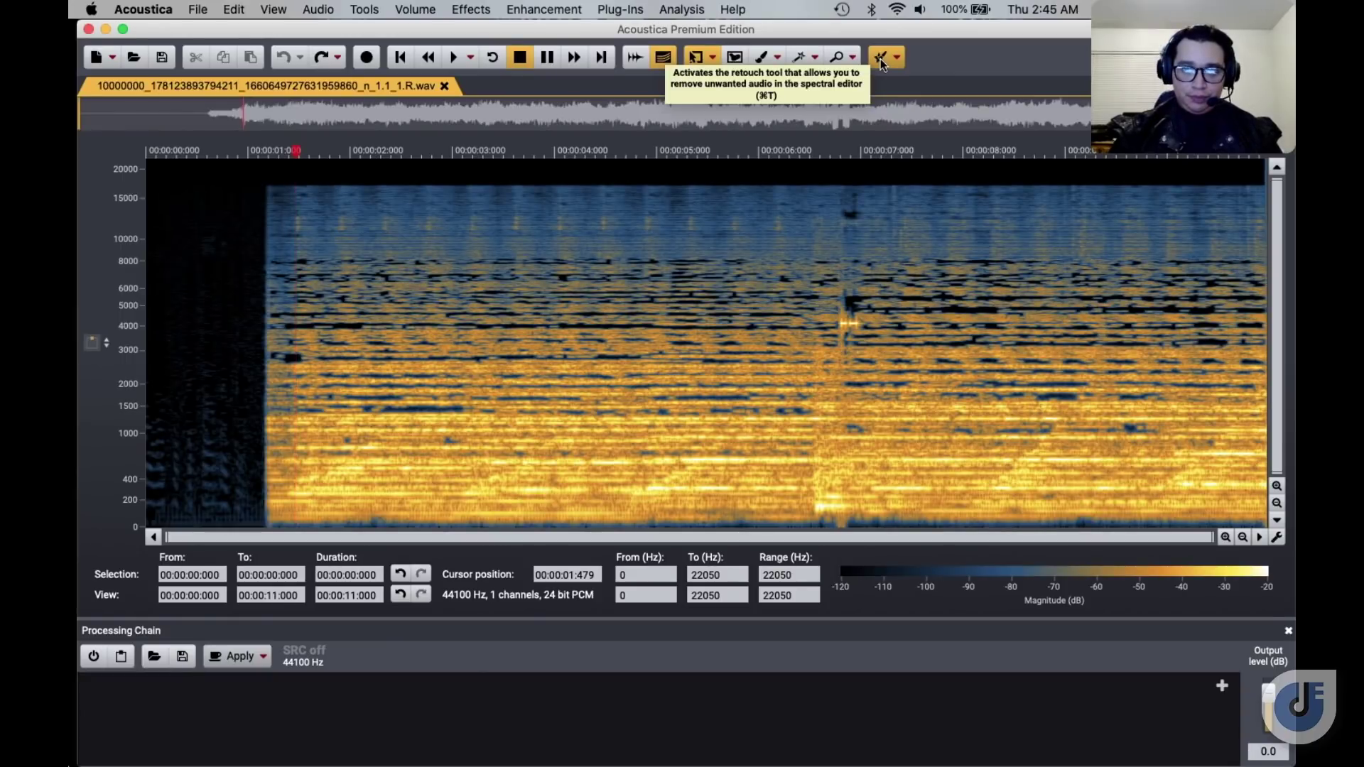
left_click(713, 58)
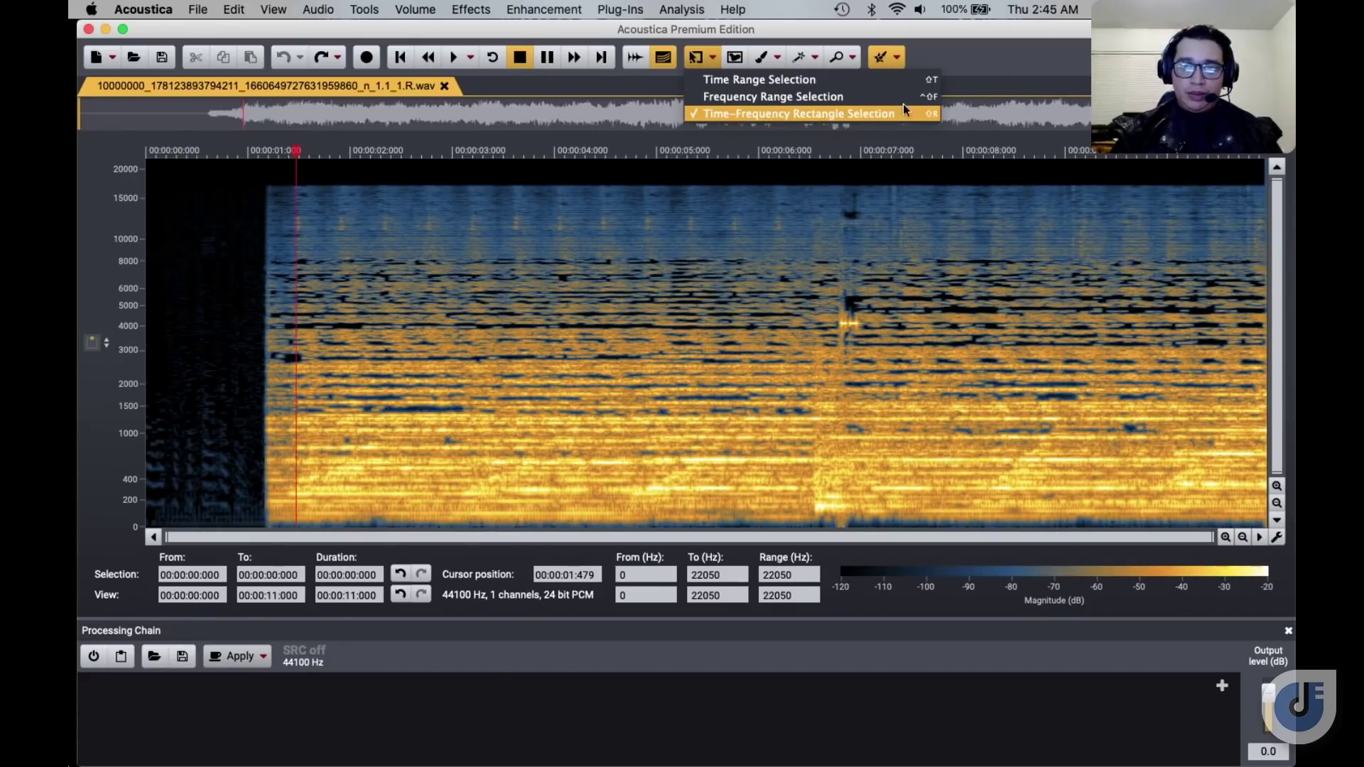
left_click(965, 40)
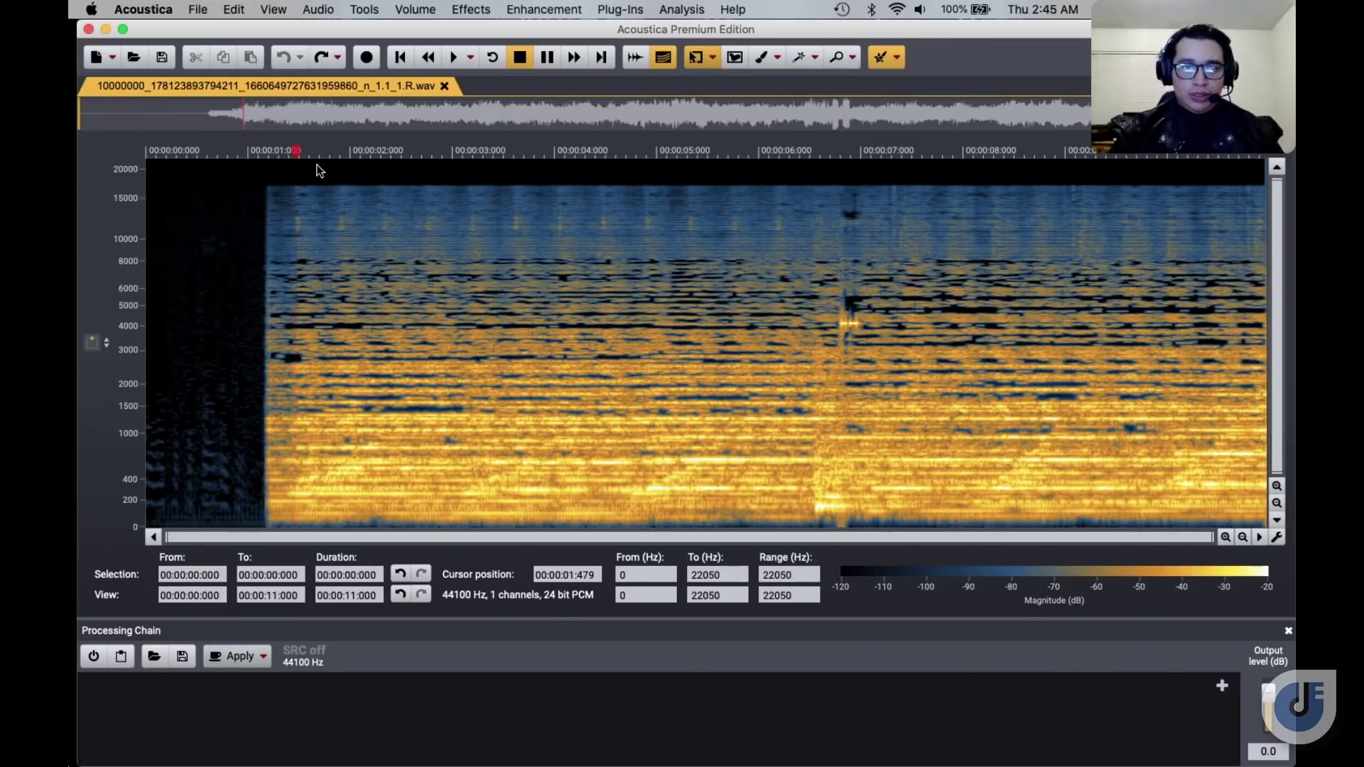
Select the beep in the spectrogram from about 6.796 s to 7.155 s, between about 35 Hz and 15.9 kHz, and stop playback
left_click_drag(298, 149, 839, 165)
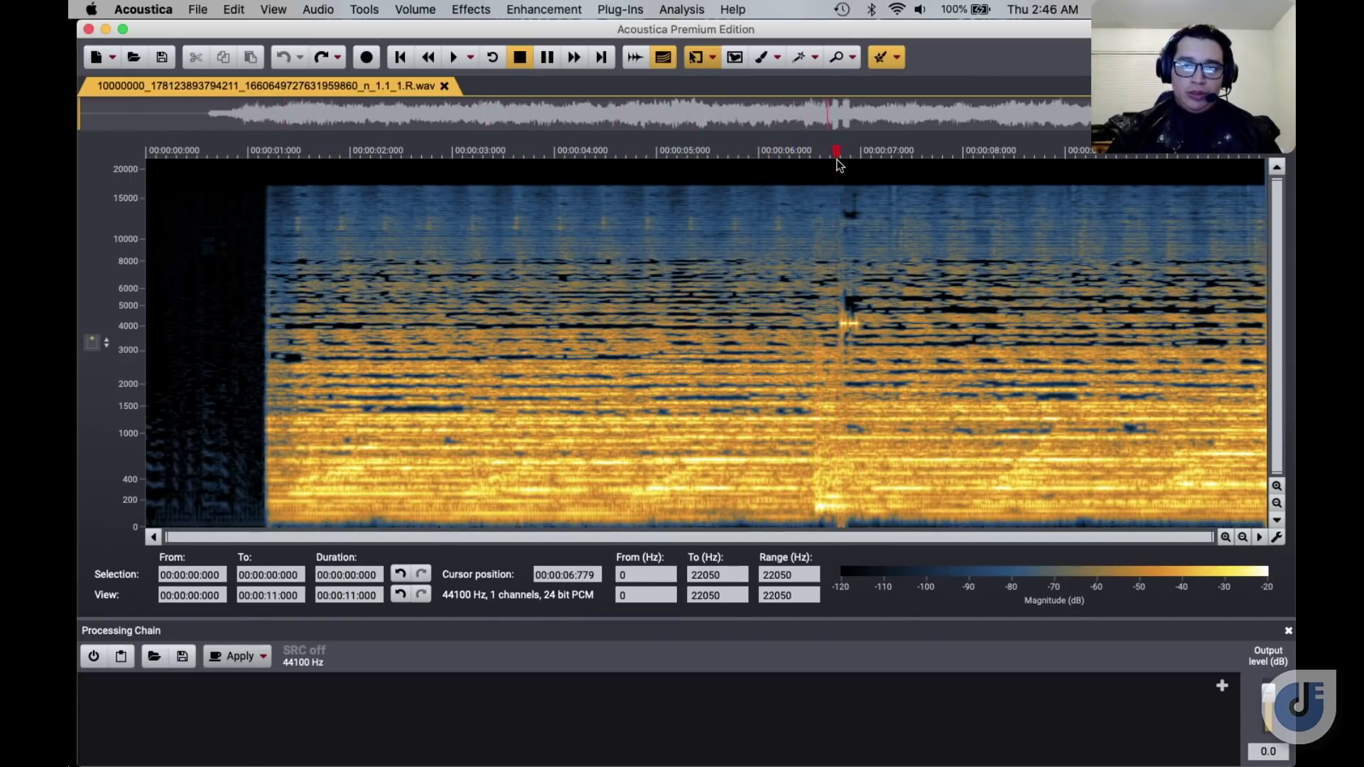
left_click_drag(827, 190, 907, 523)
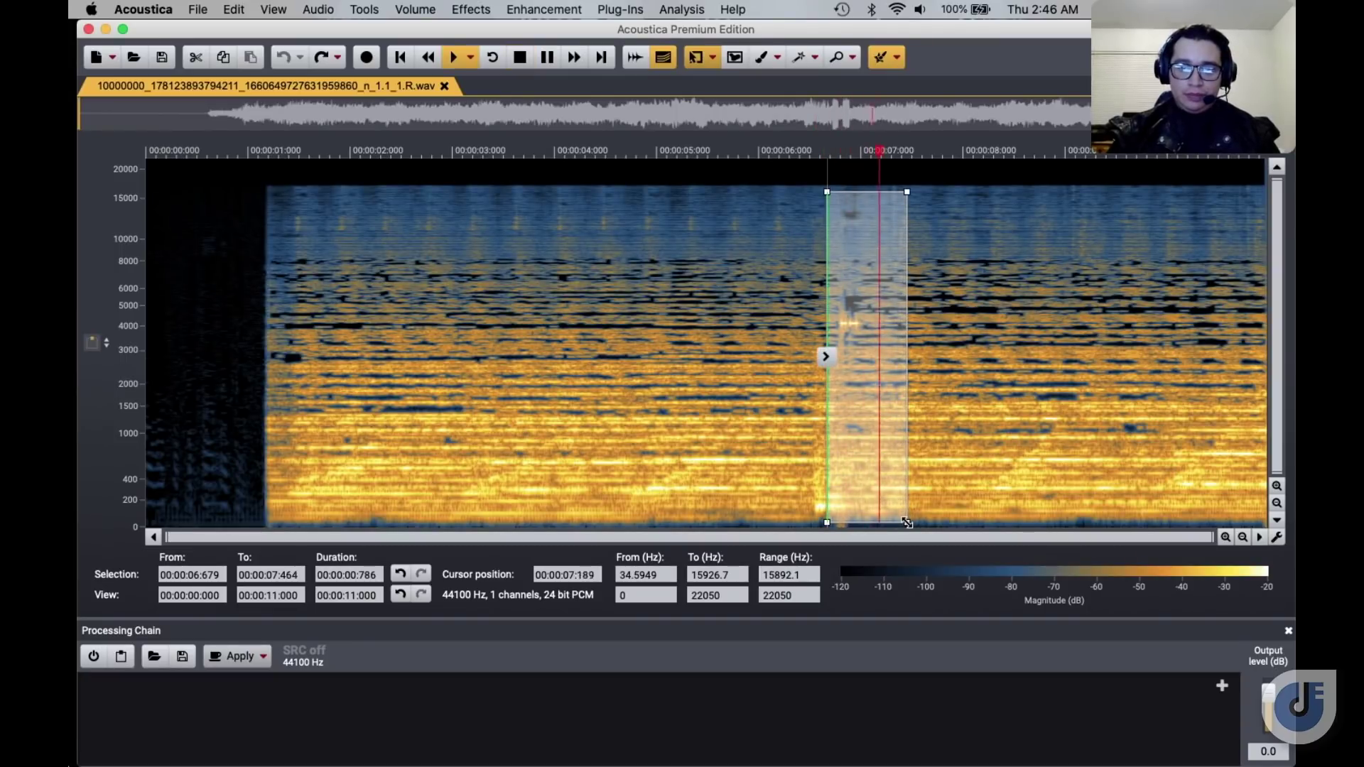
left_click_drag(908, 512, 876, 520)
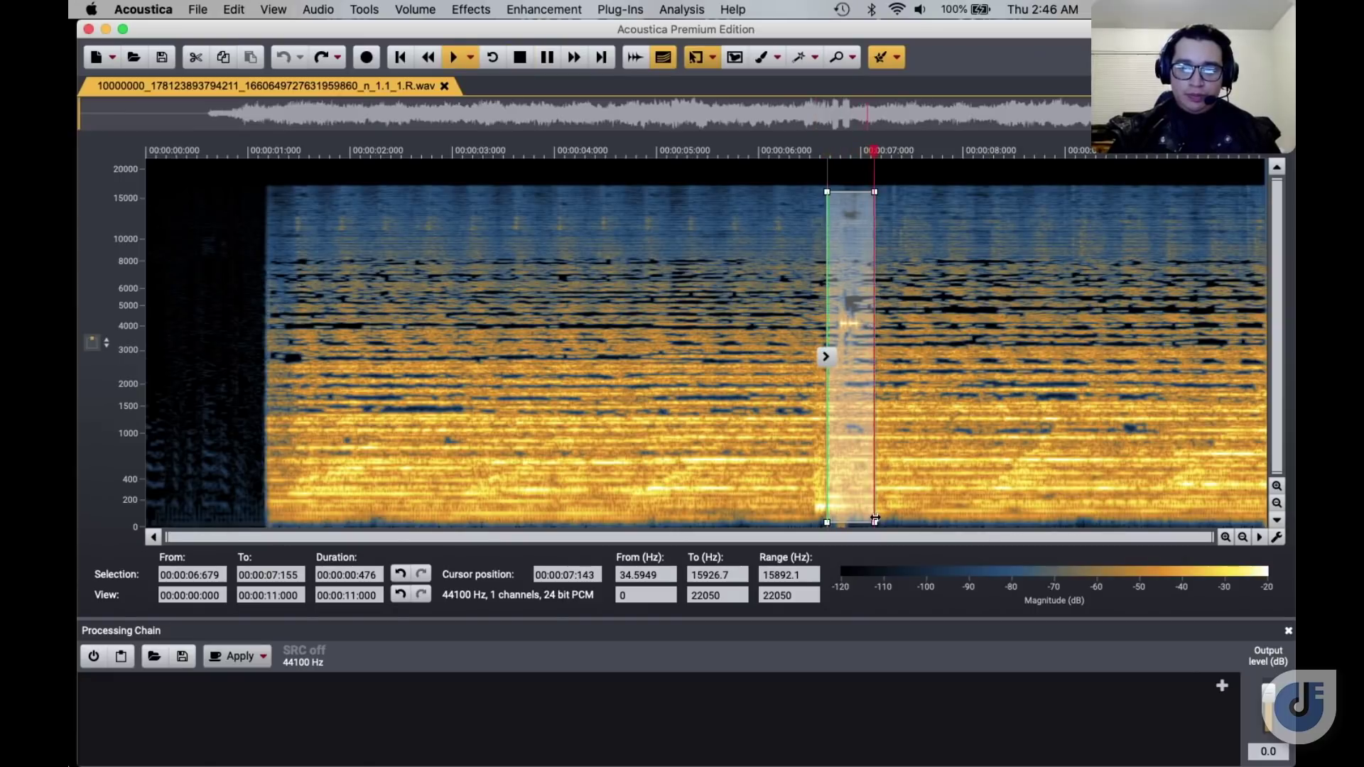
left_click_drag(826, 502, 838, 499)
key("space")
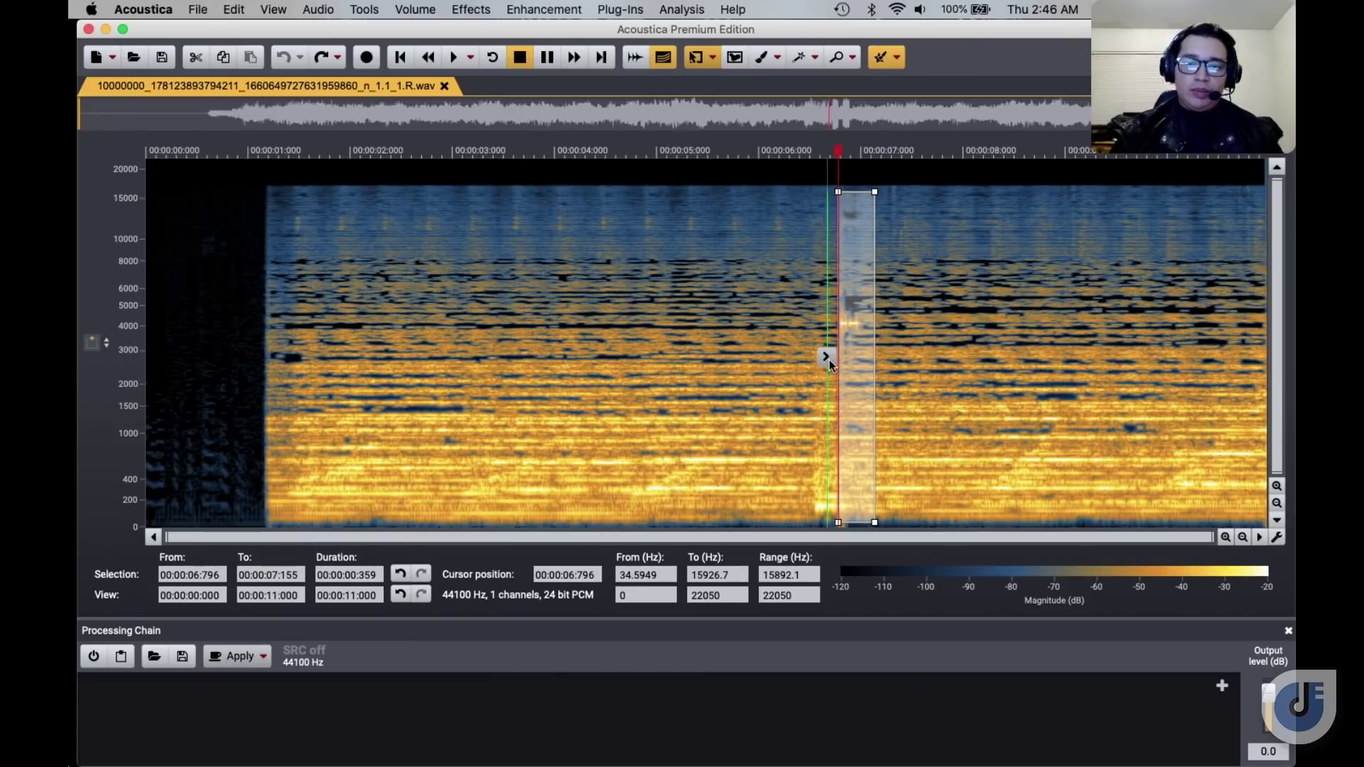
Redo the undone edit that removes the beep, clear the selection, and play the recording from before the edited passage
key("super+shift+z")
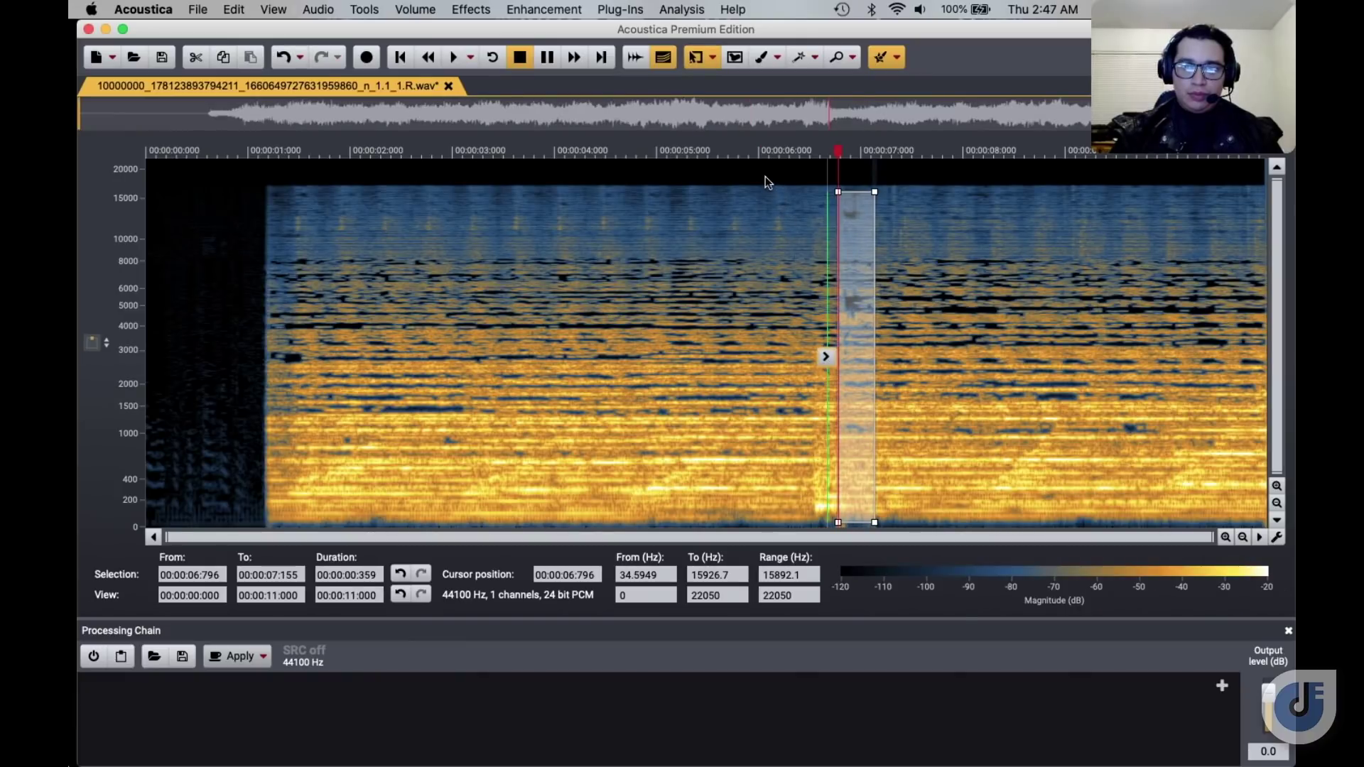
left_click(766, 177)
left_click(622, 176)
key("space")
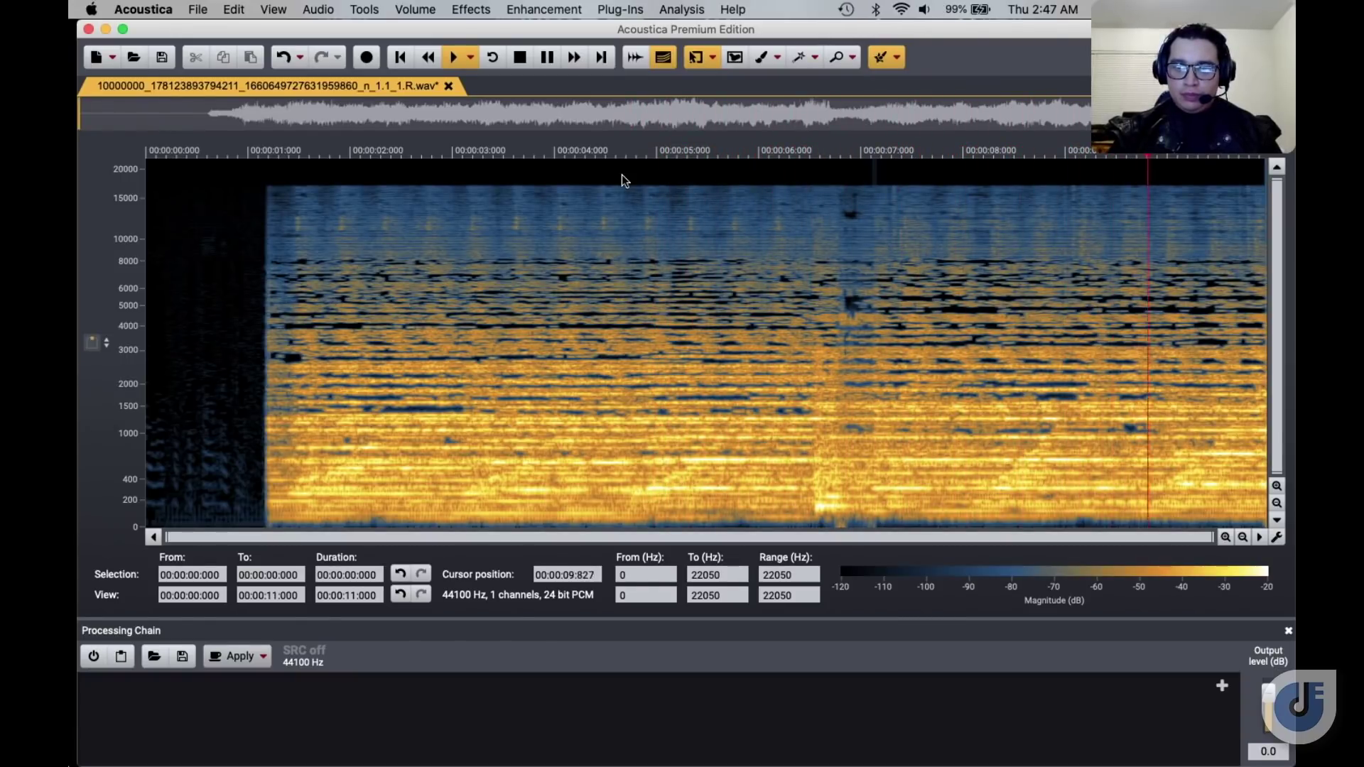
key("space")
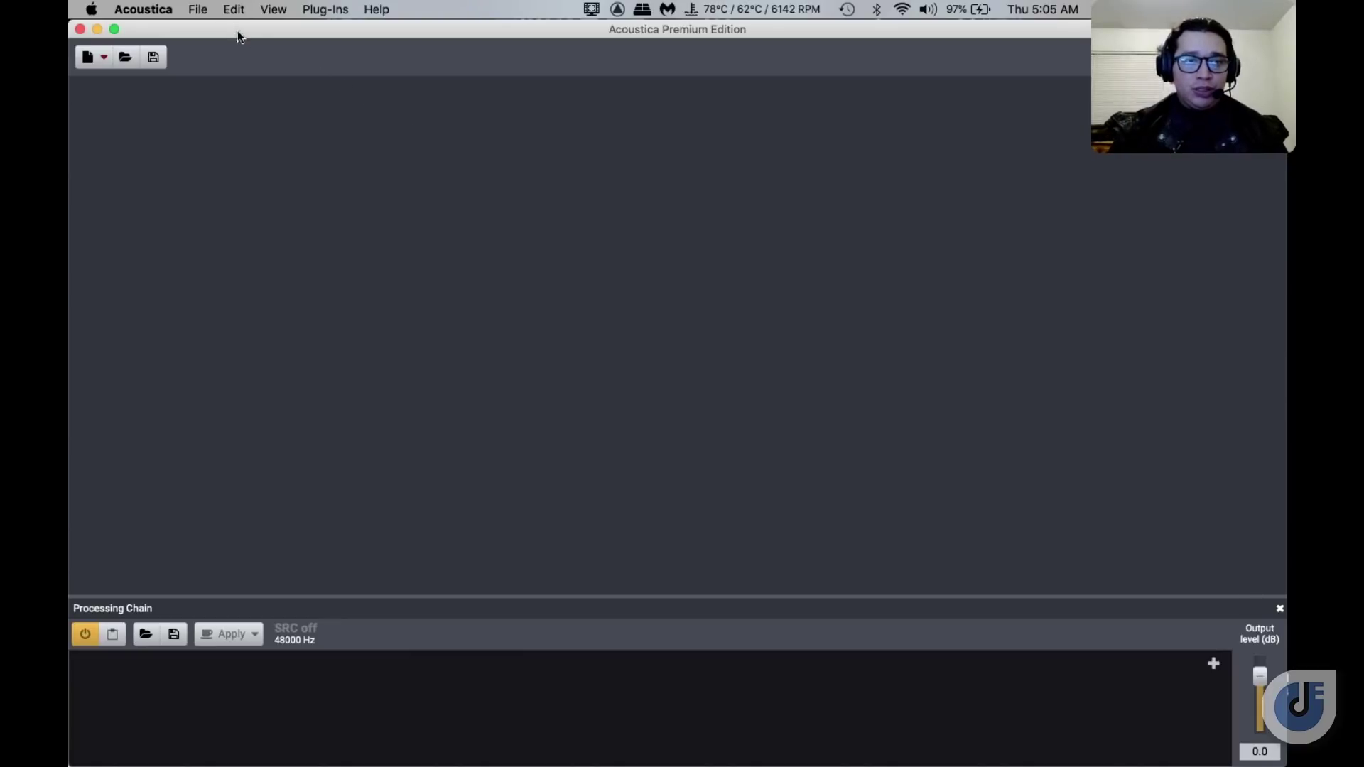
Create a new multitrack session named Imstat 2021 Demo, keeping 48000 Hz, 16 PCM, stereo, 4/4 meter and 120 BPM
left_click(206, 10)
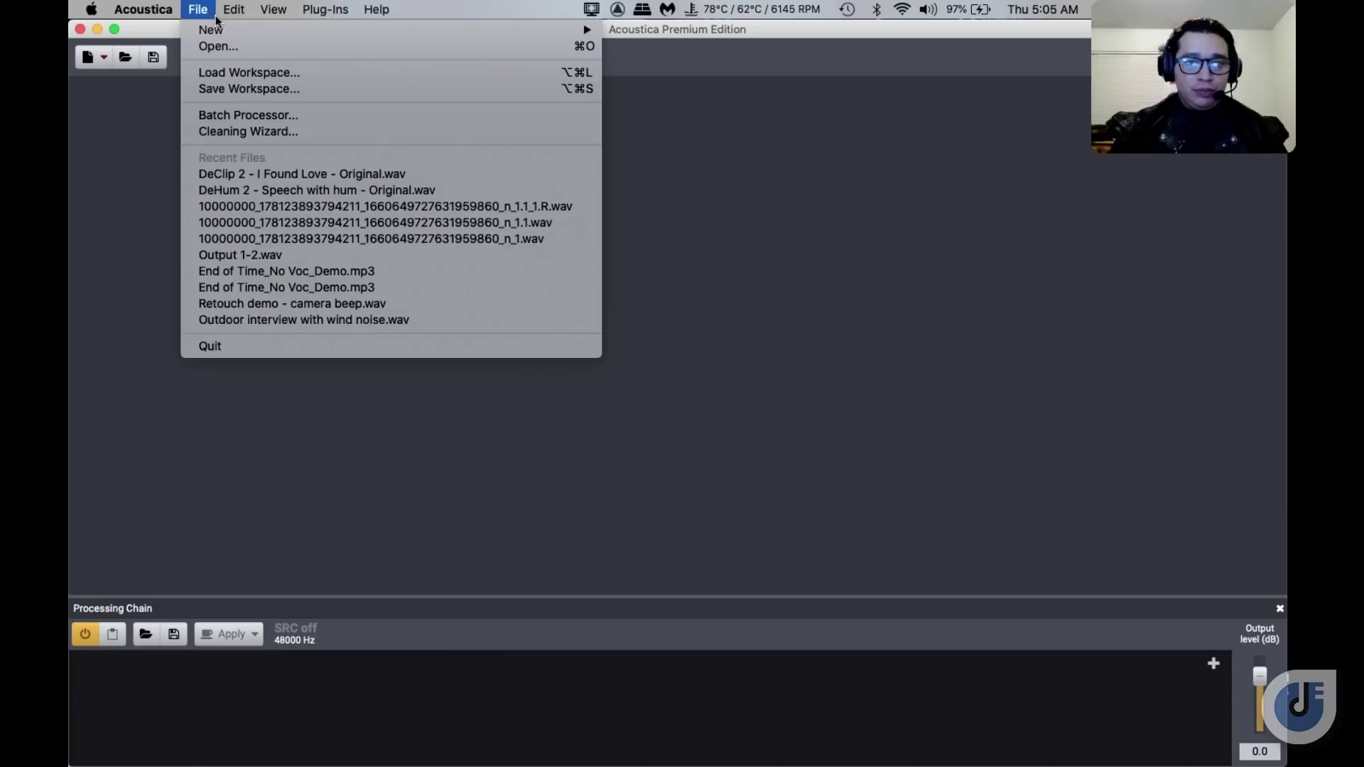
mouse_move(211, 32)
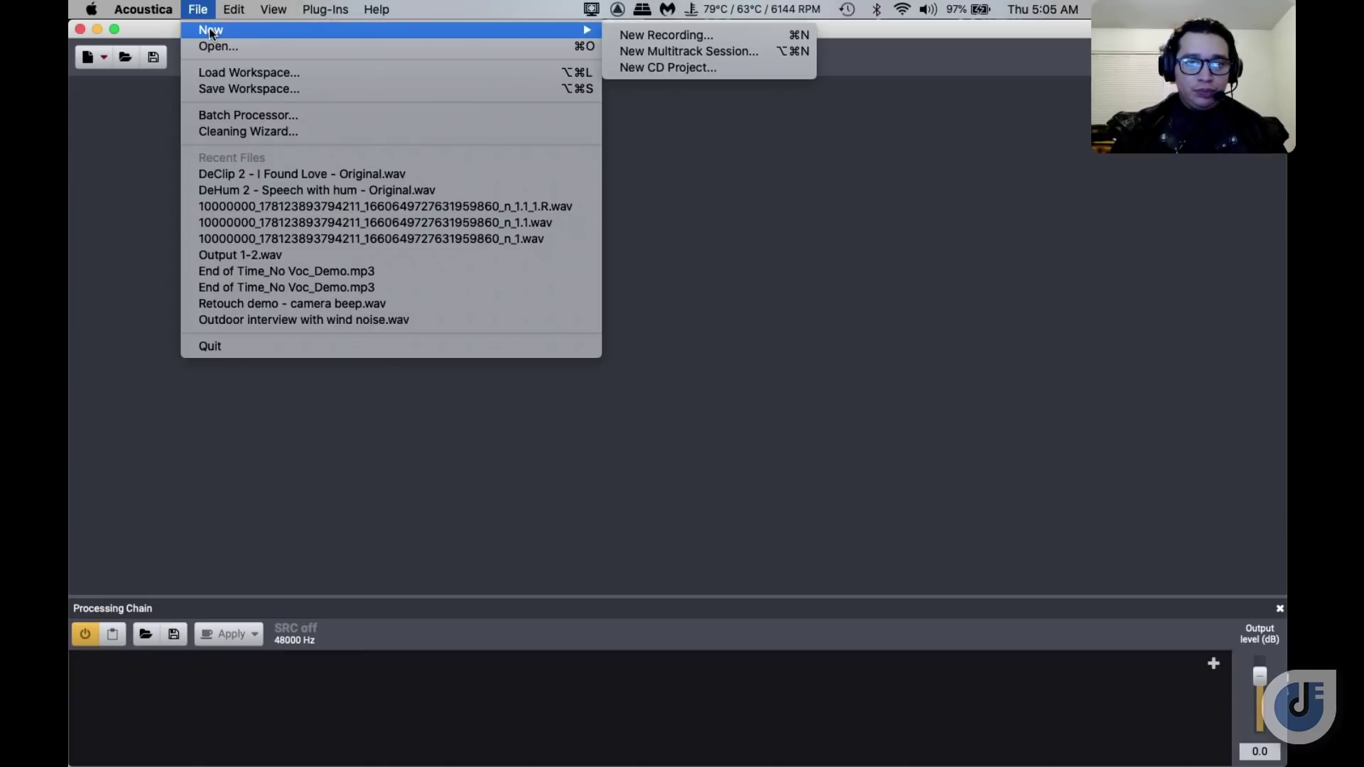
left_click(641, 51)
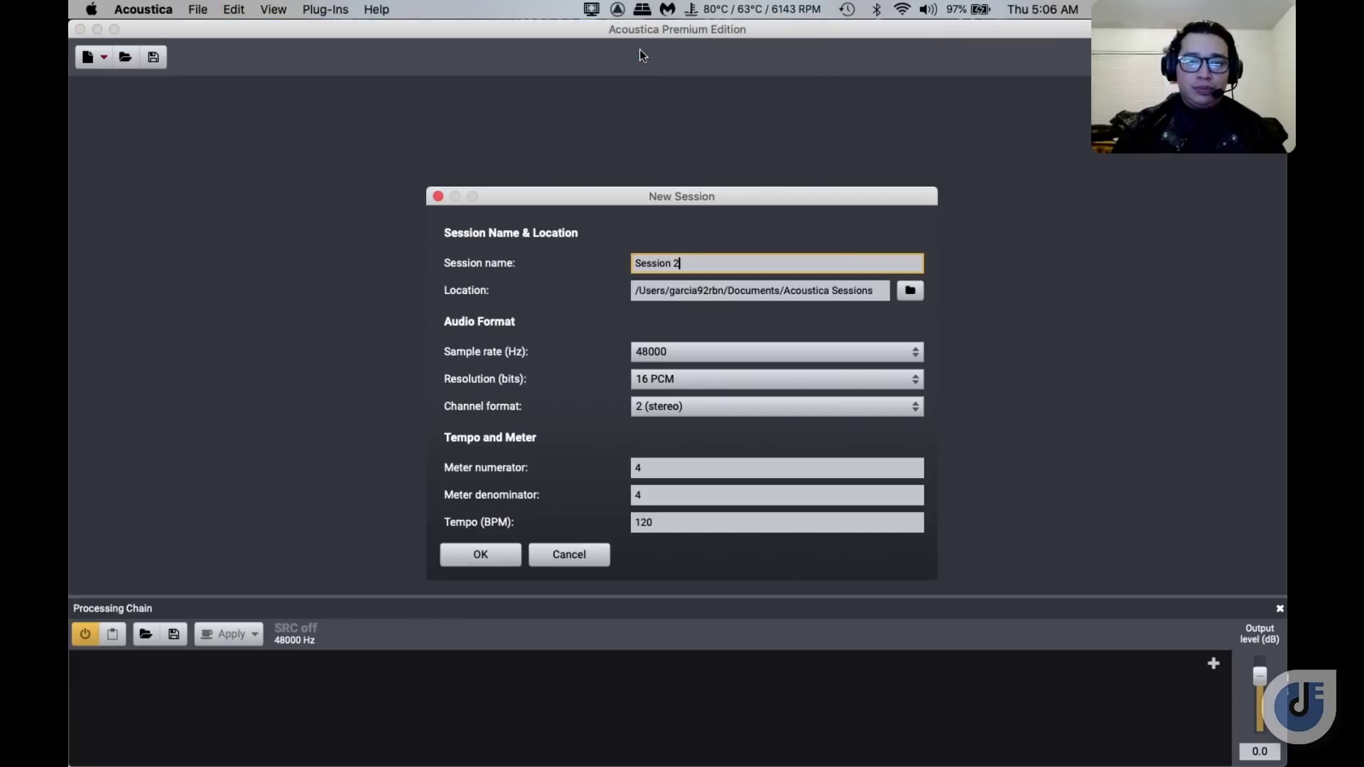
key("BackSpace")
key("BackSpace")
key("BackSpace")
key("BackSpace")
key("BackSpace")
key("BackSpace")
key("BackSpace")
key("BackSpace")
key("BackSpace")
type("Imstat 20")
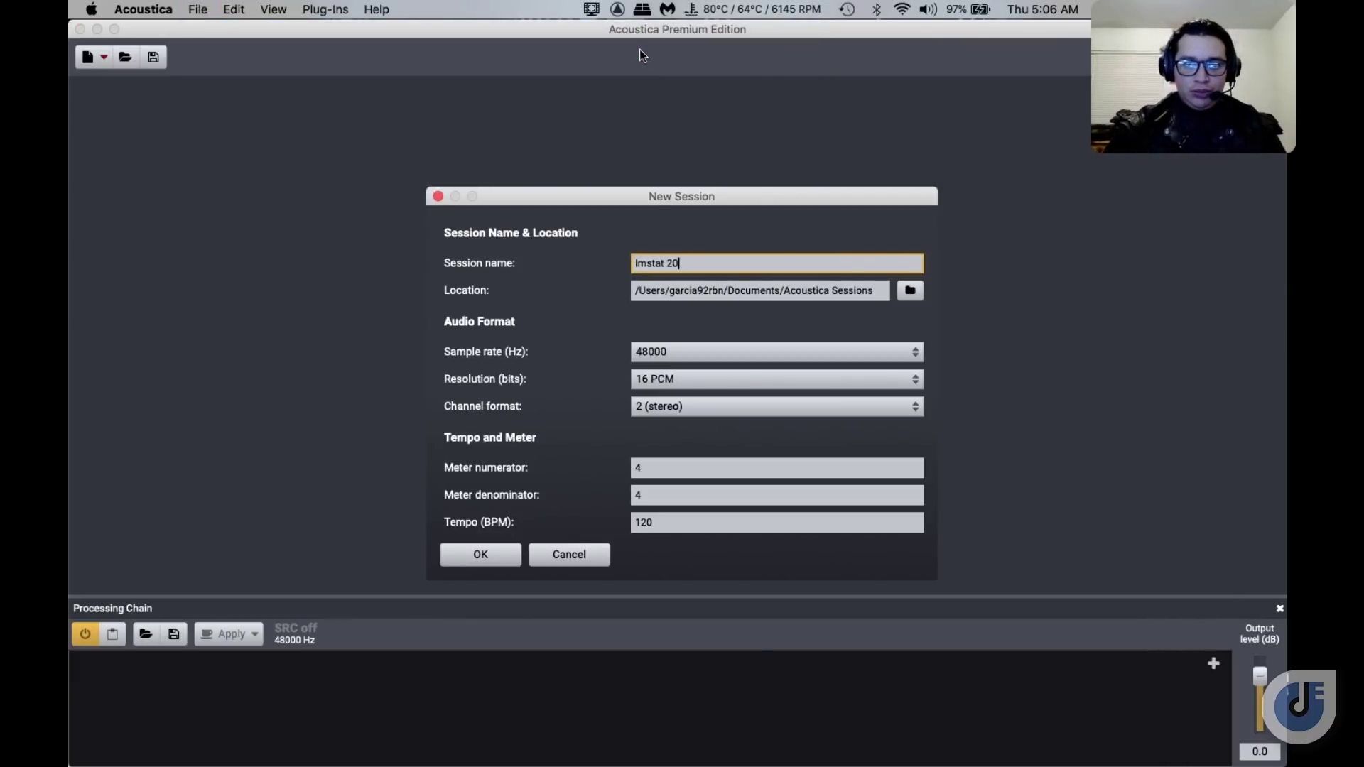
type("21 Demo")
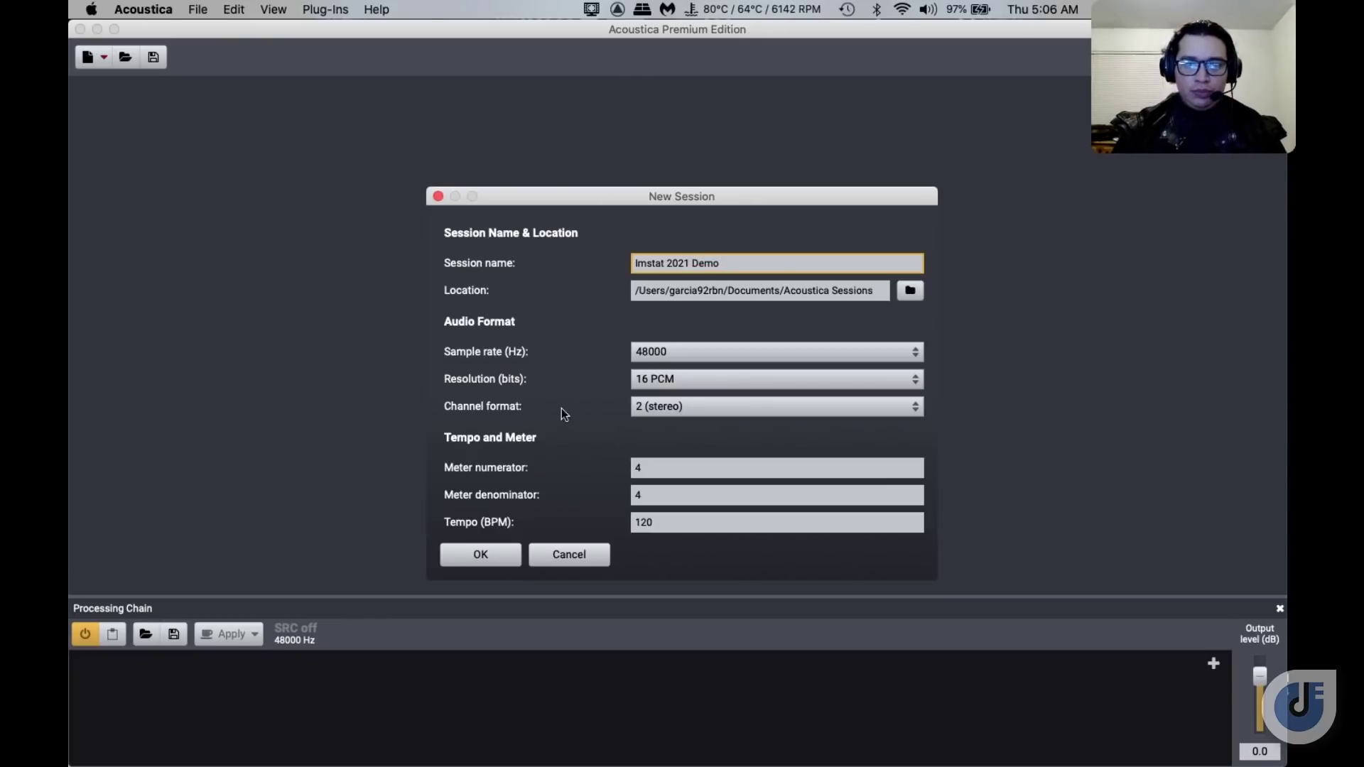
left_click(503, 560)
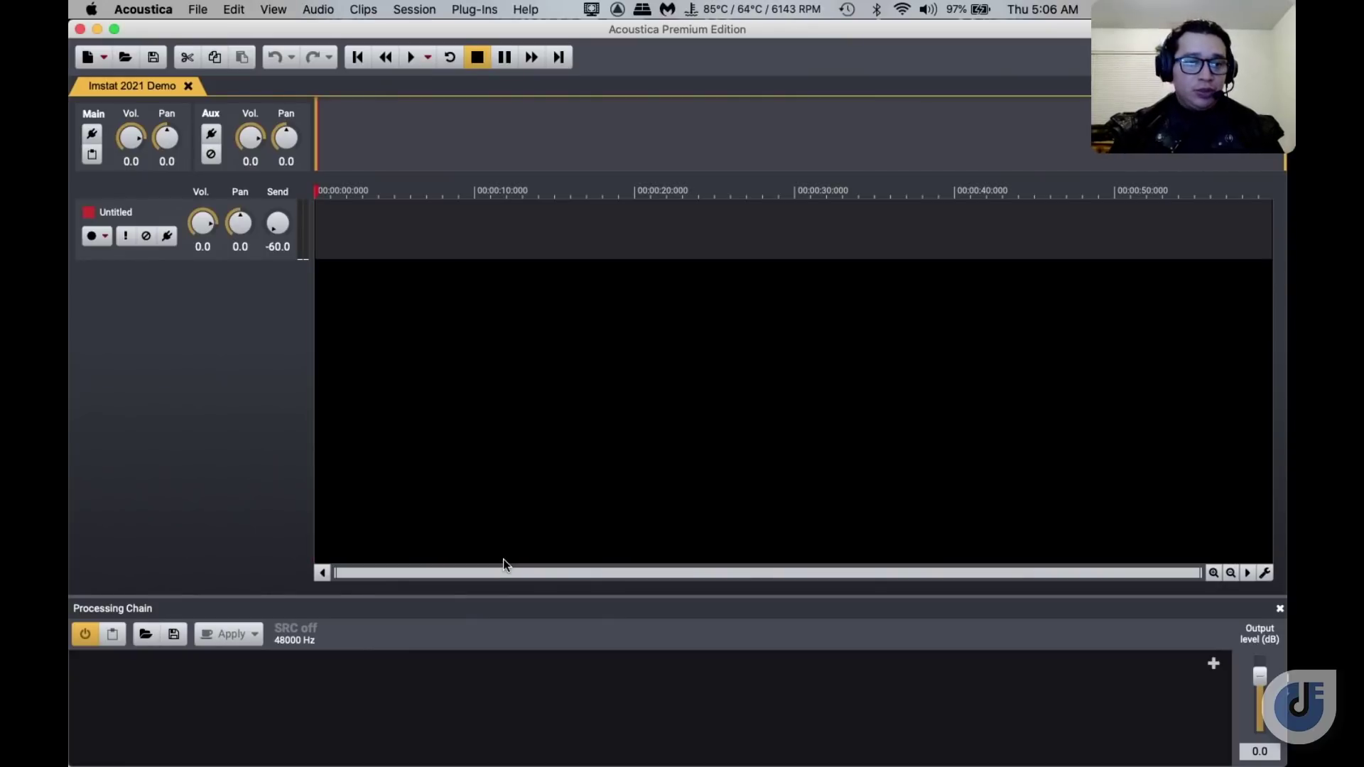
Record a mono clip of about 10 seconds on the session's Untitled track and play it back
left_click(109, 237)
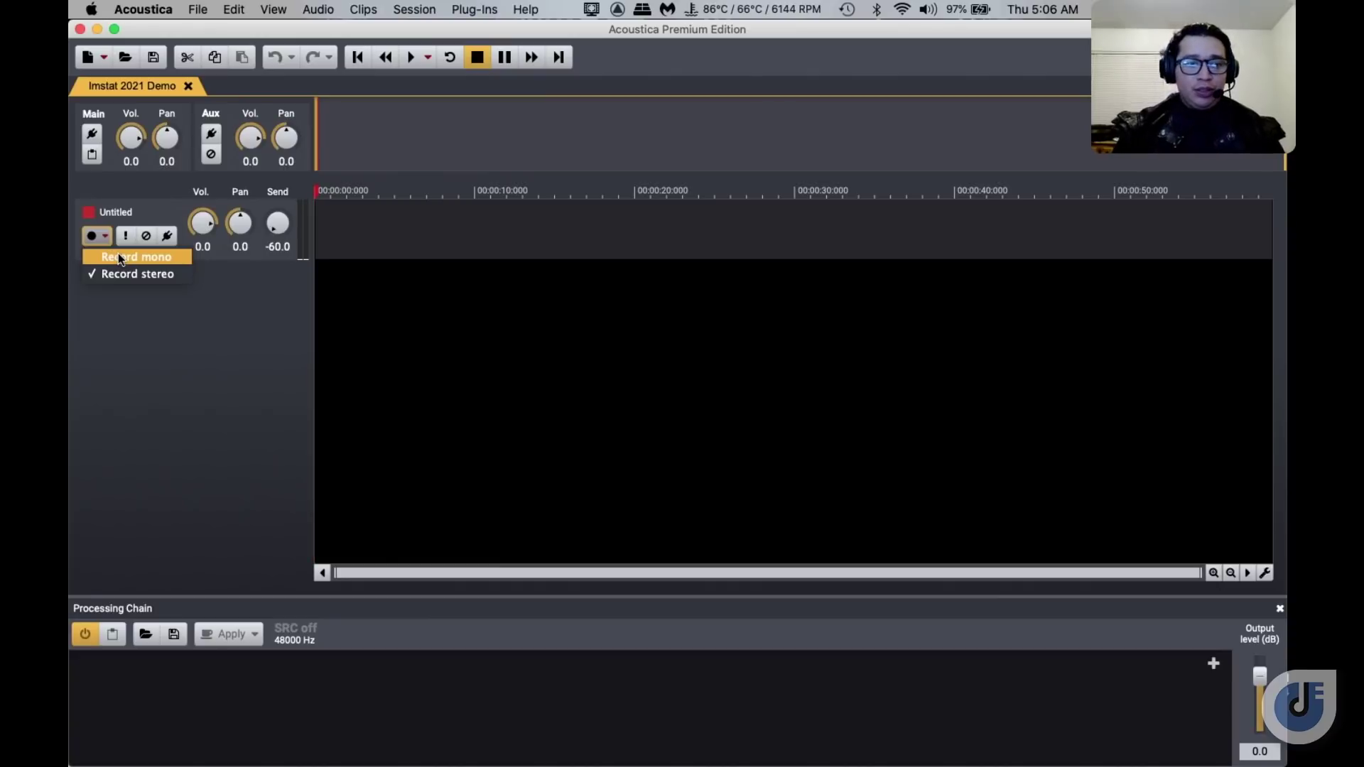
left_click(119, 254)
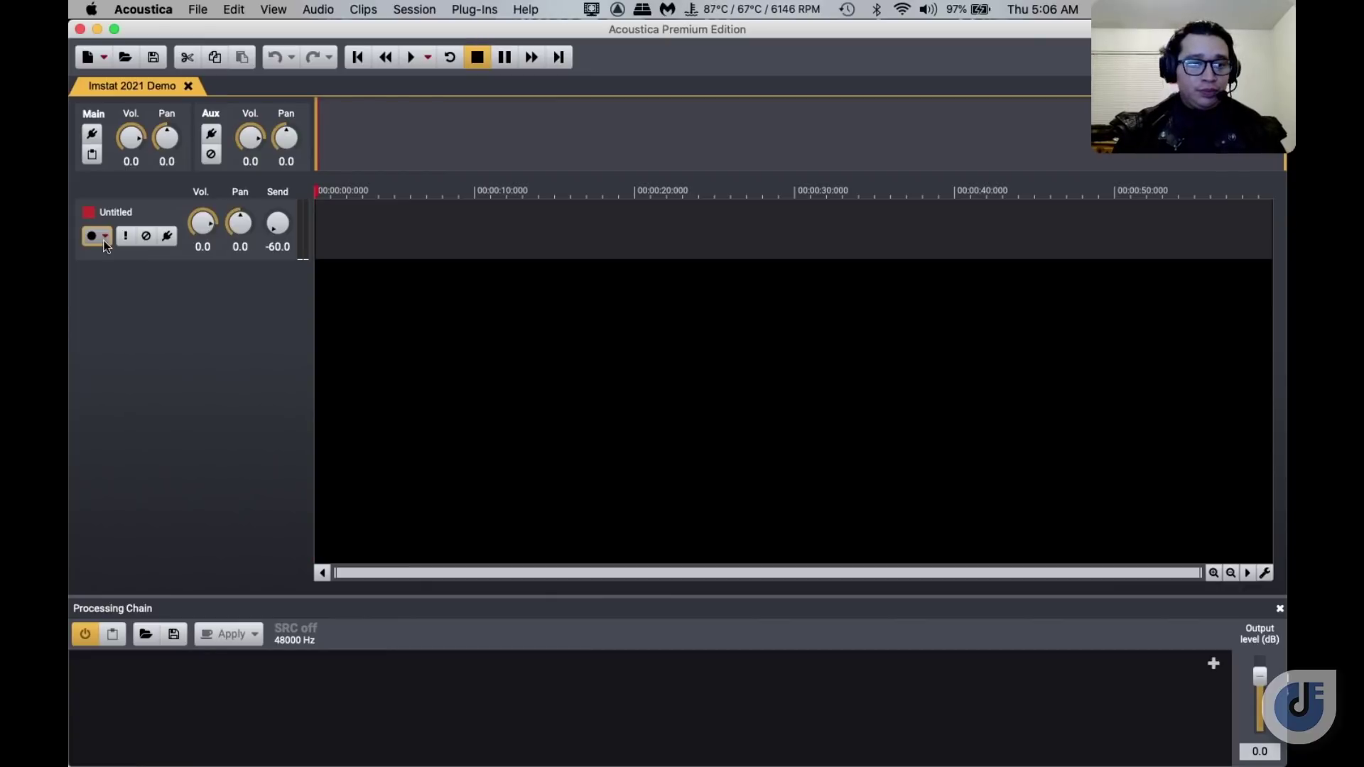
left_click(96, 241)
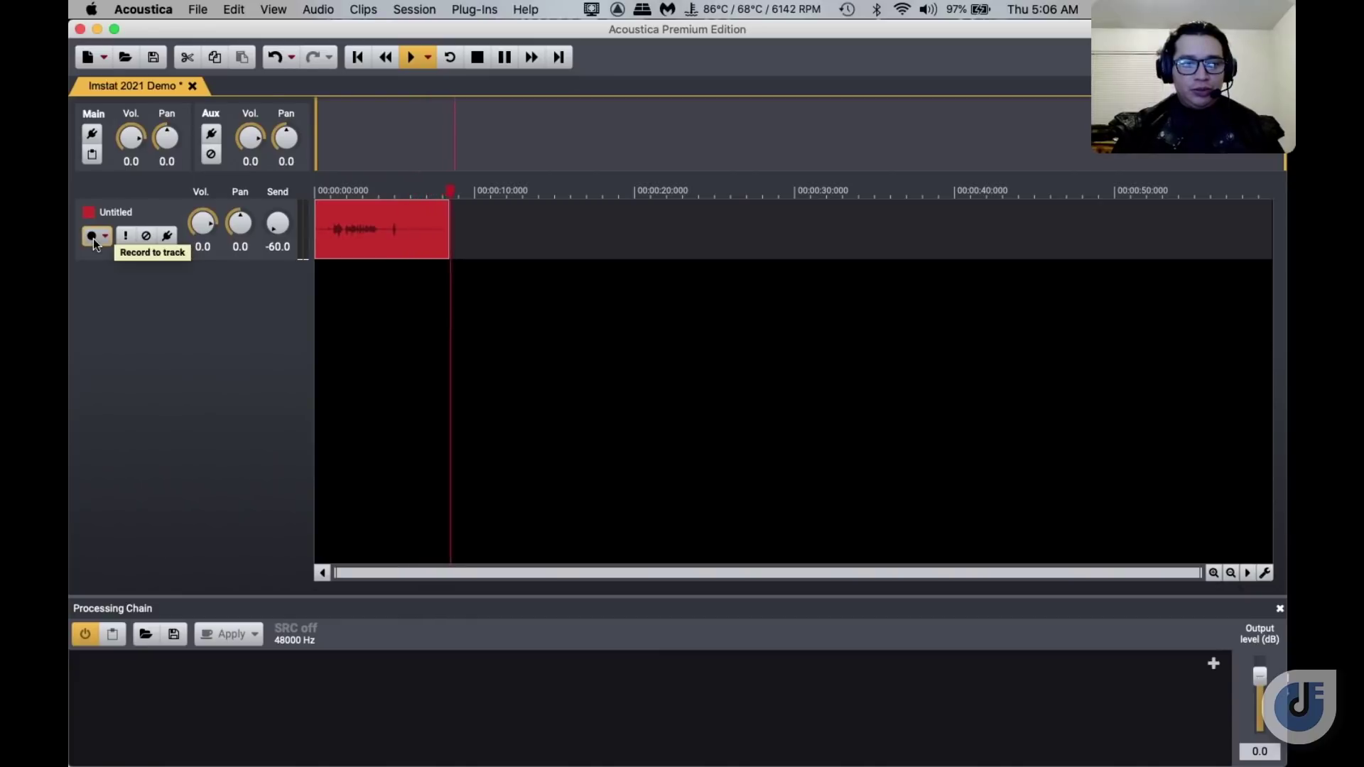
left_click(476, 58)
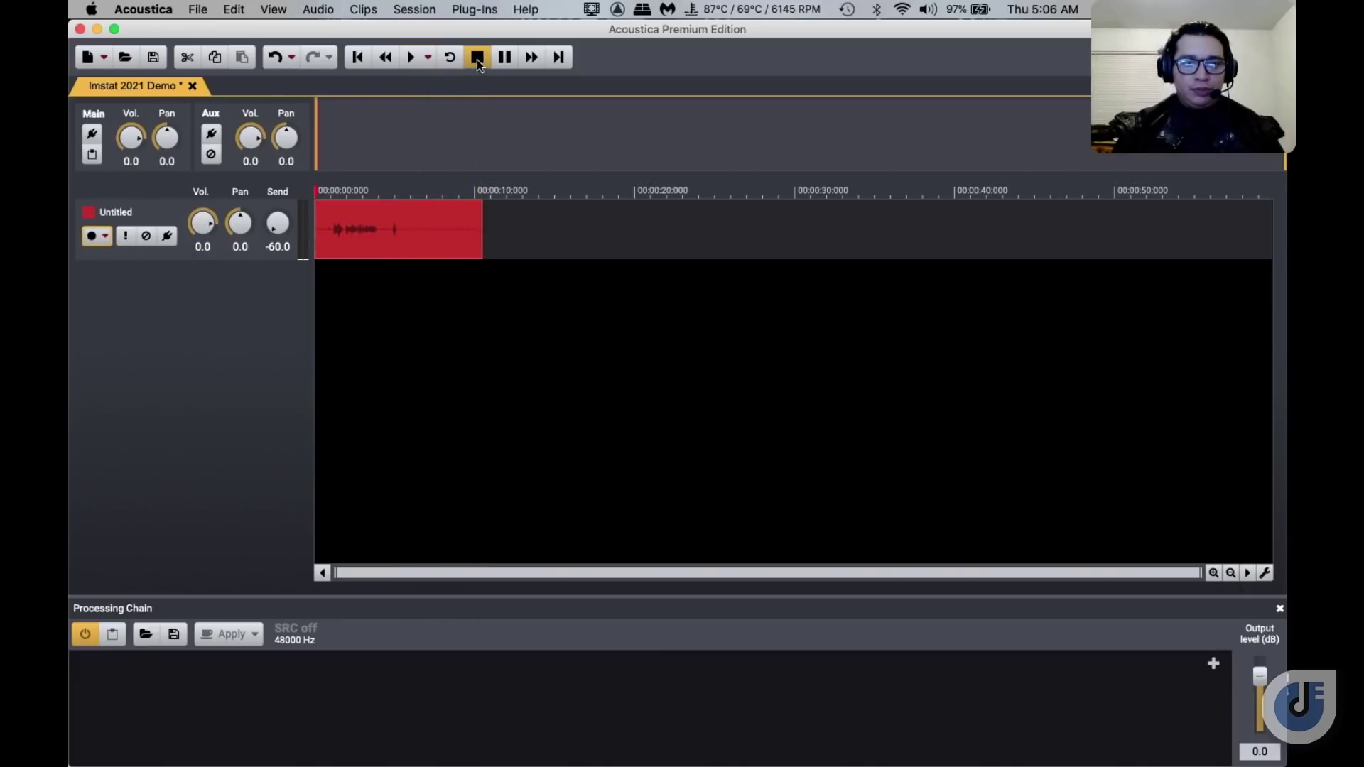
left_click(411, 59)
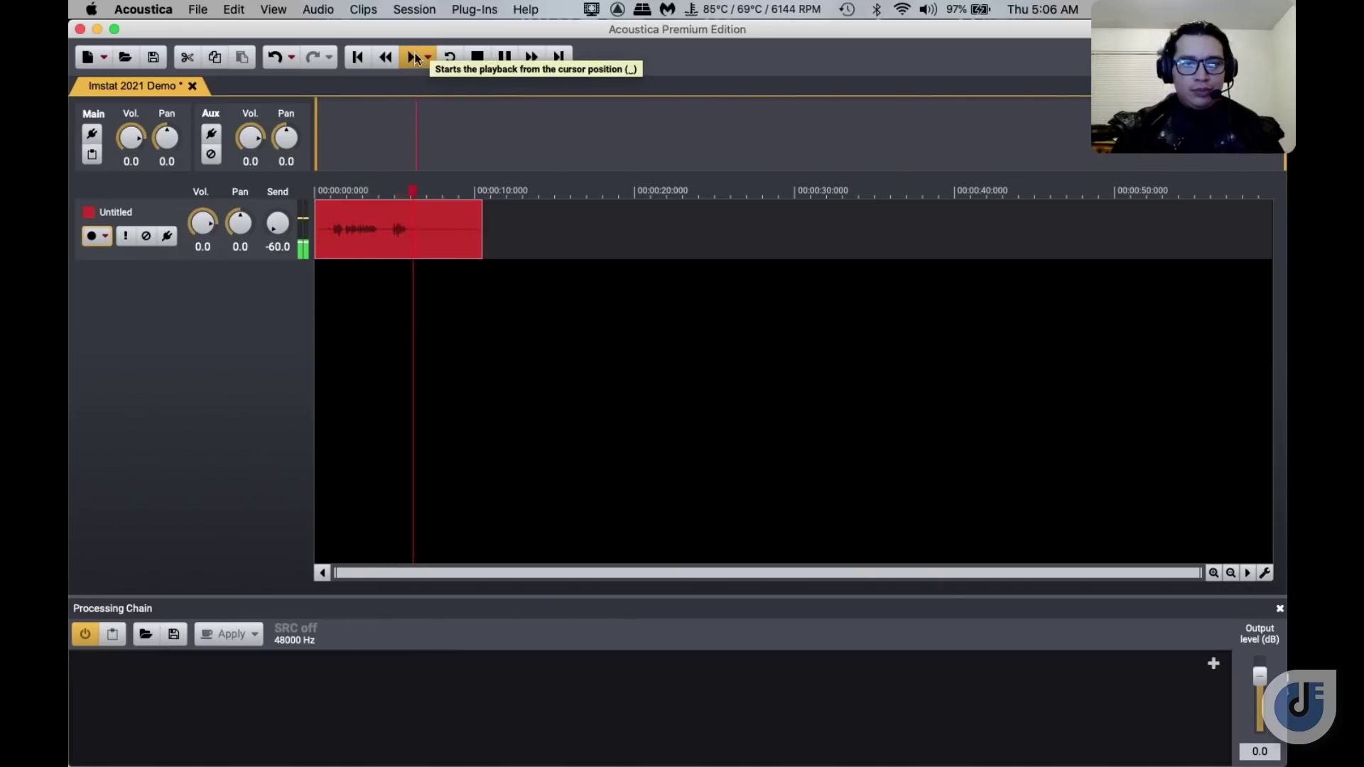
left_click(479, 57)
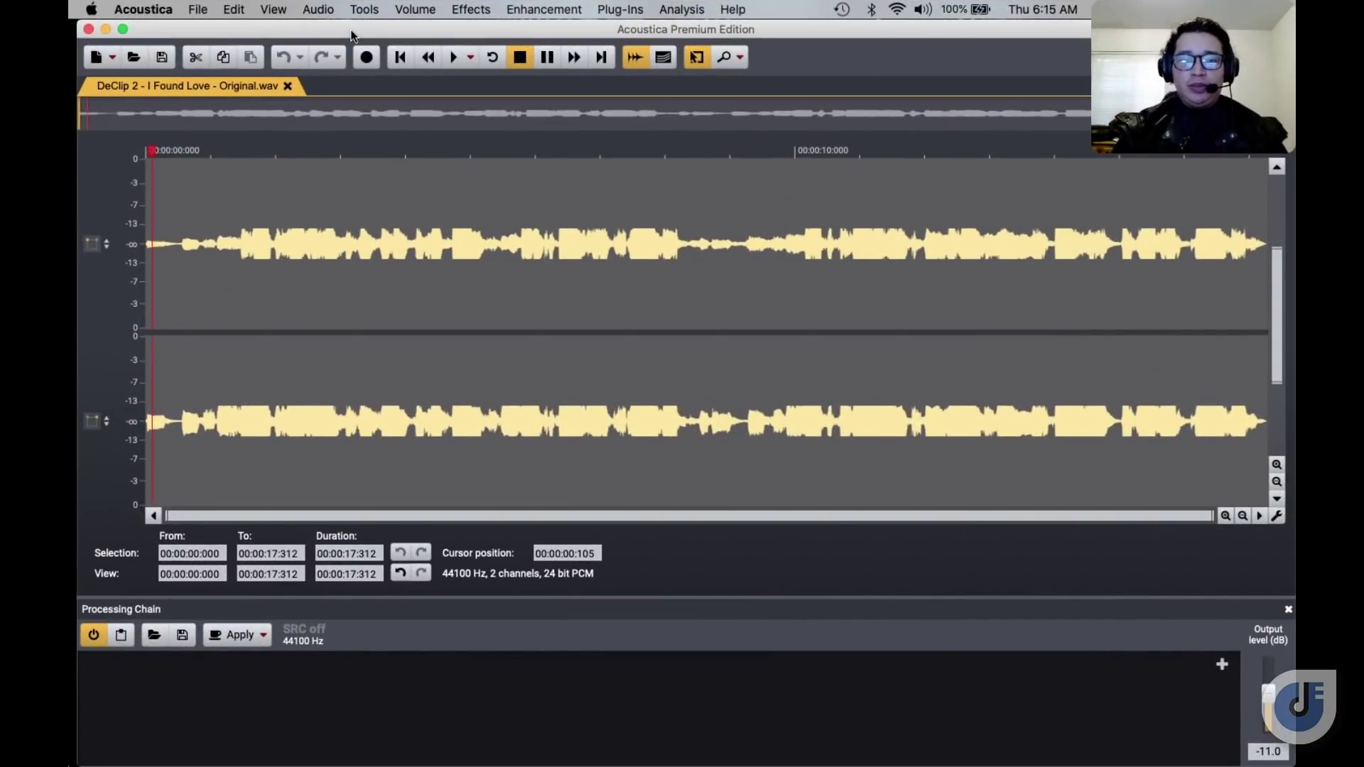
Open Time Stretch for DeClip 2 - I Found Love - Original.wav and play the unstretched song
left_click(467, 14)
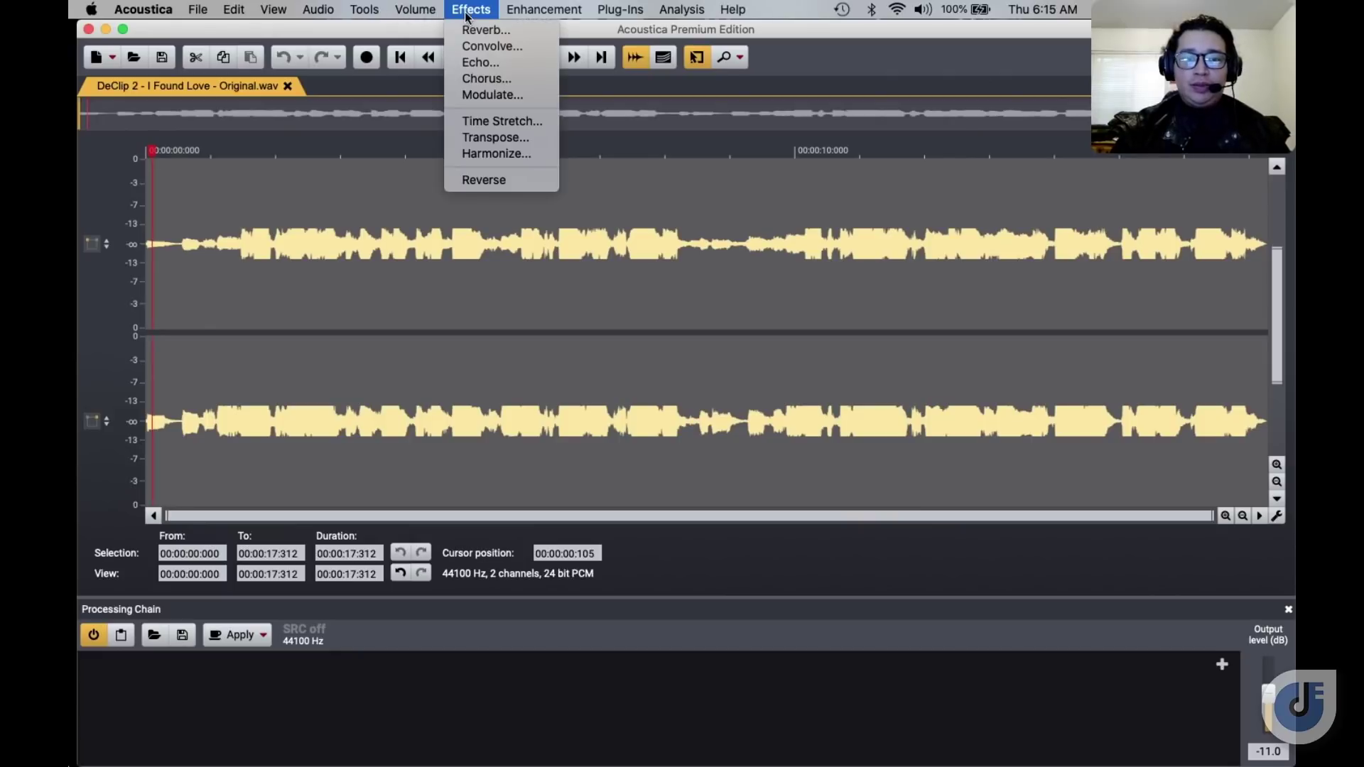
left_click(490, 125)
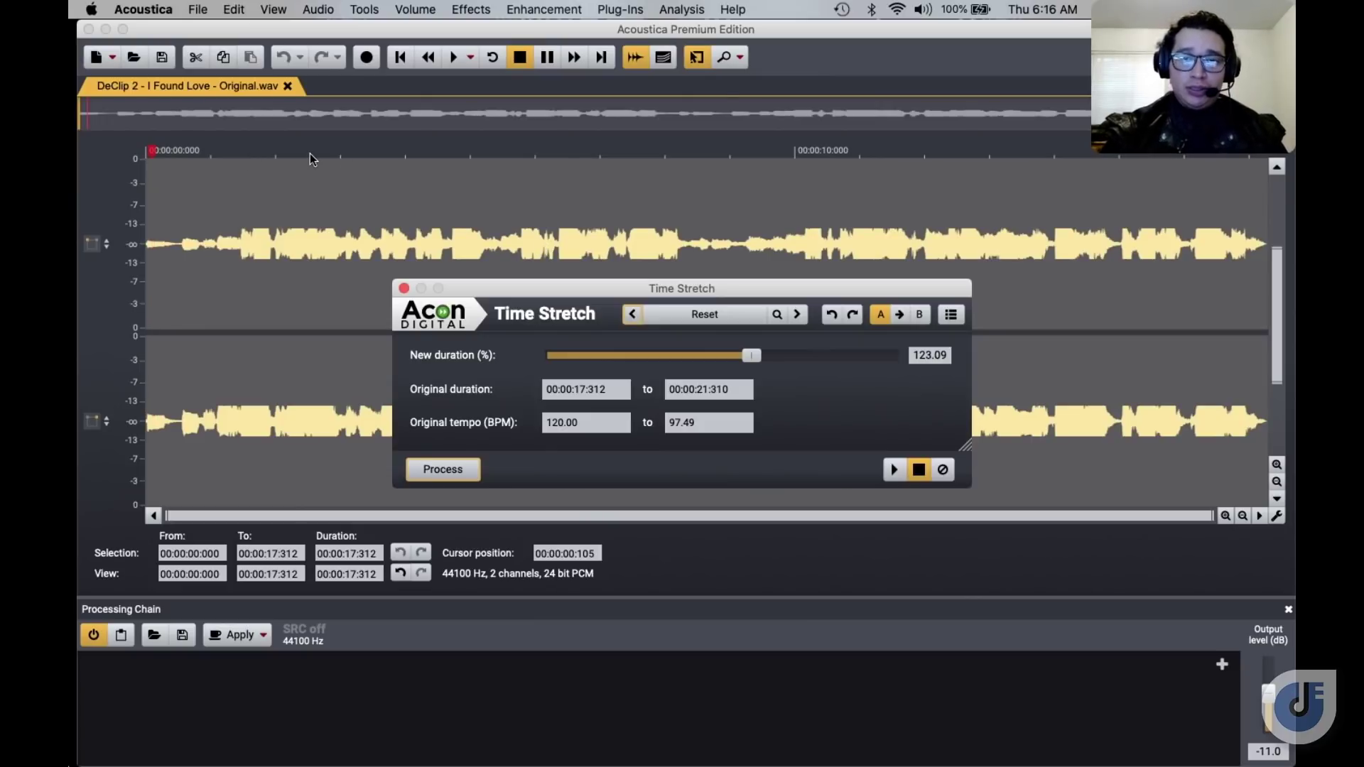
left_click(452, 60)
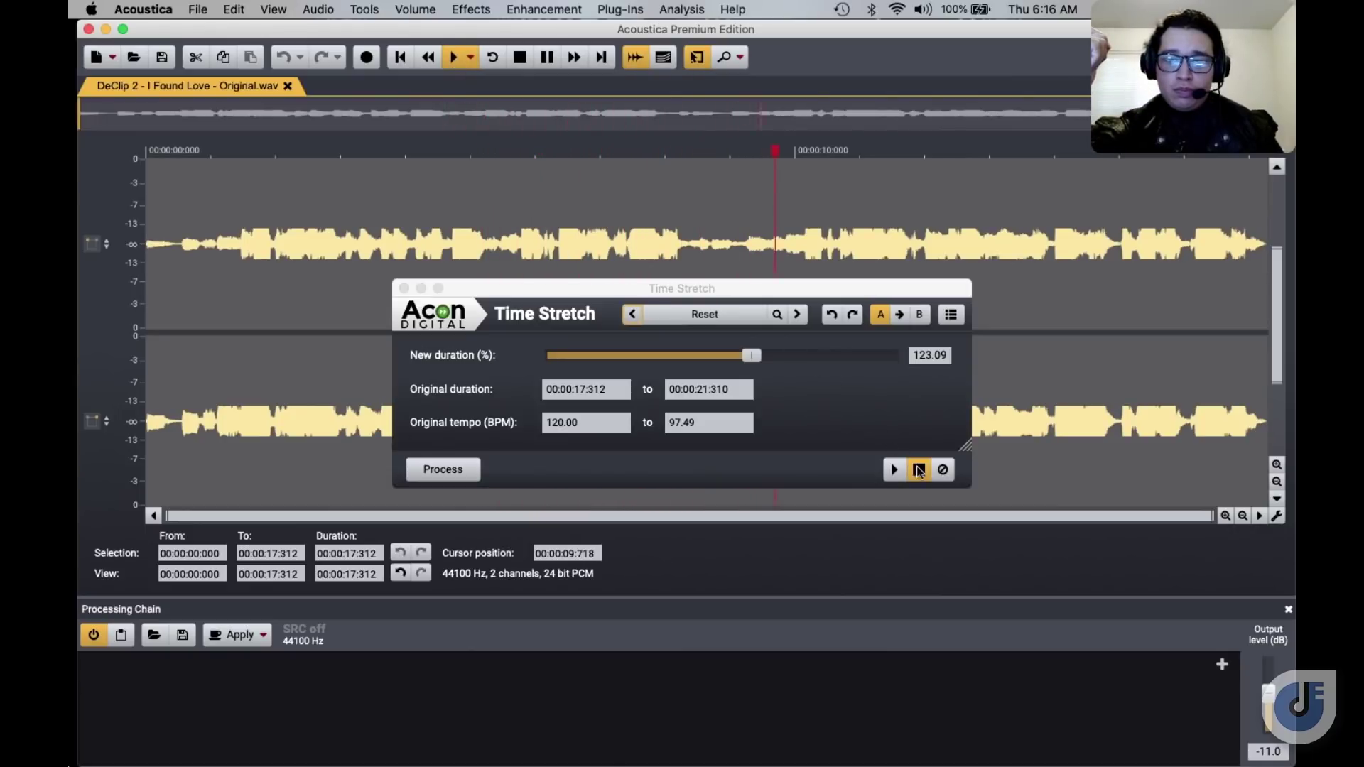
left_click(521, 57)
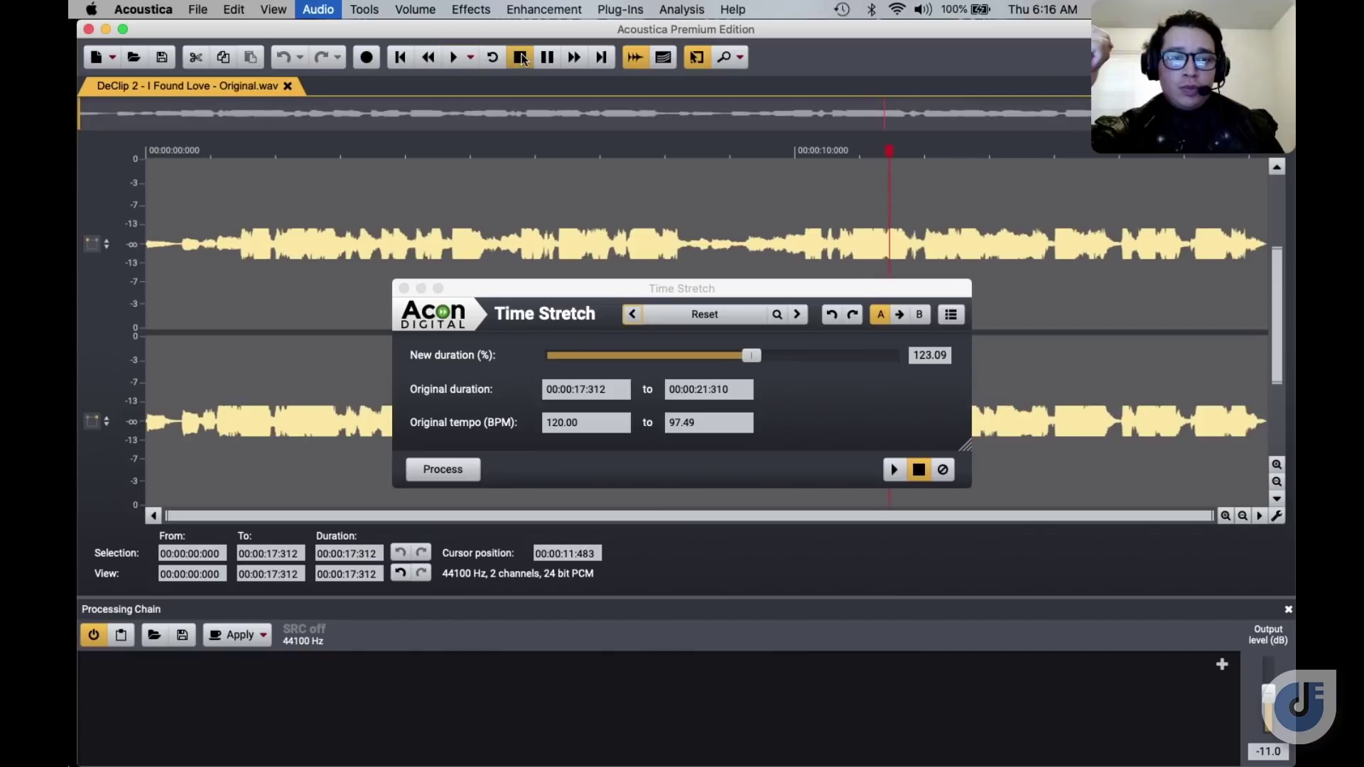
left_click(919, 470)
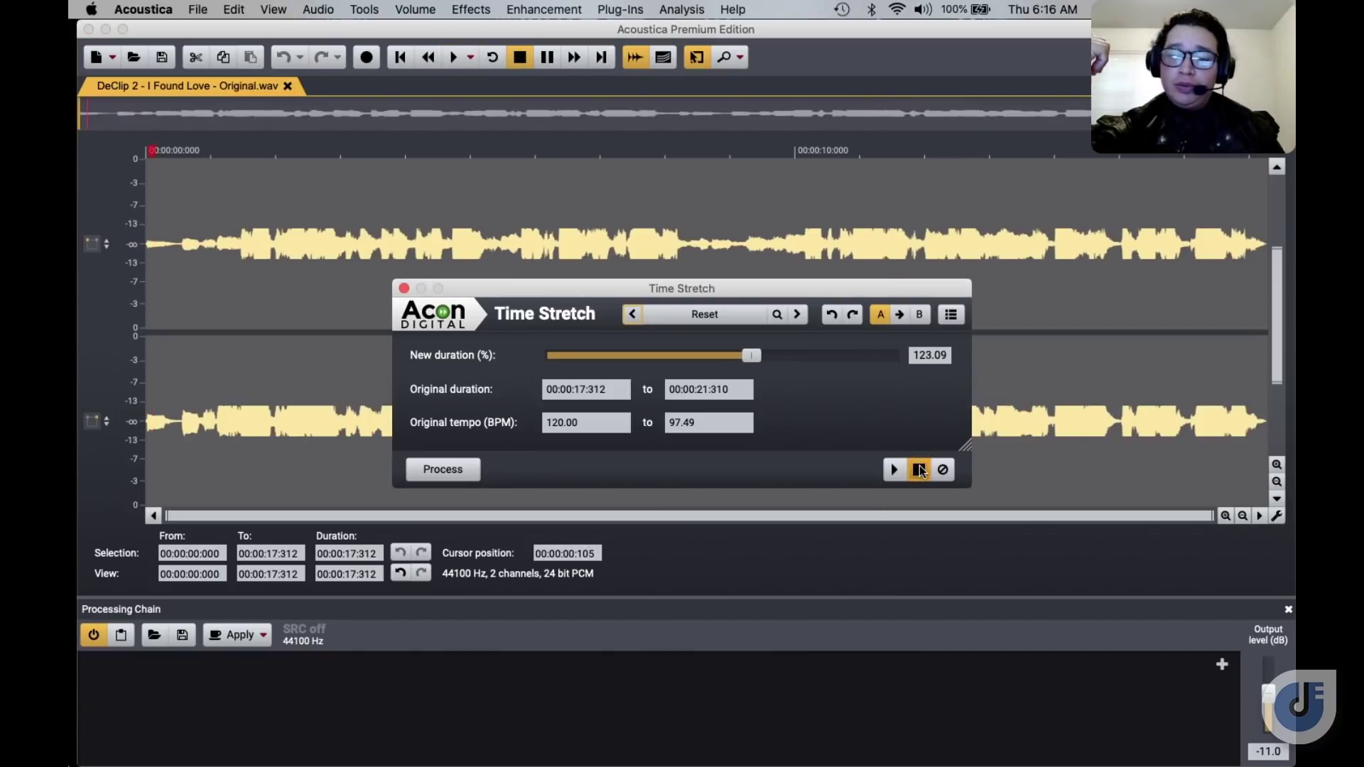
Preview the time stretch while raising the new duration to 358.84 %, lowering it to 89.04 %, and ending at 284.81 %
left_click(894, 470)
left_click_drag(751, 356, 755, 361)
left_click_drag(761, 365, 841, 359)
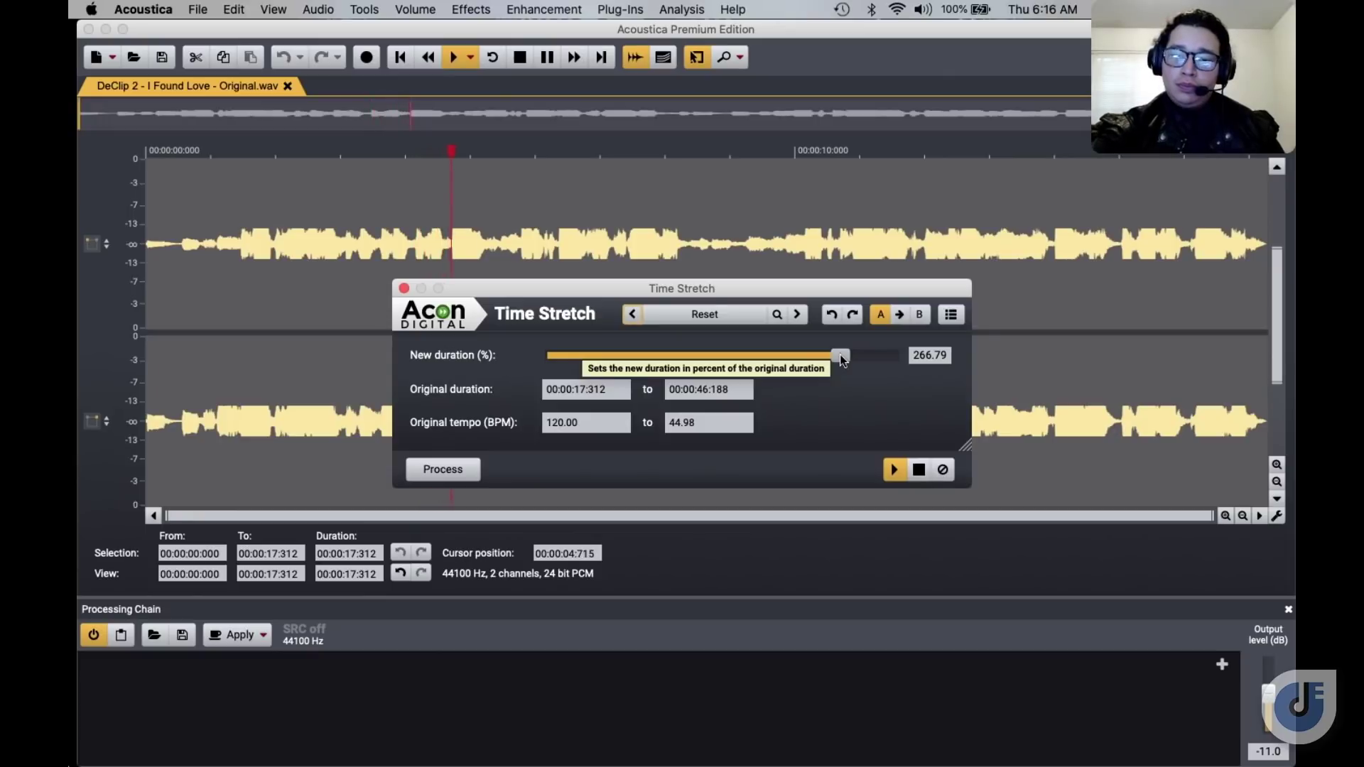
left_click_drag(839, 357, 878, 360)
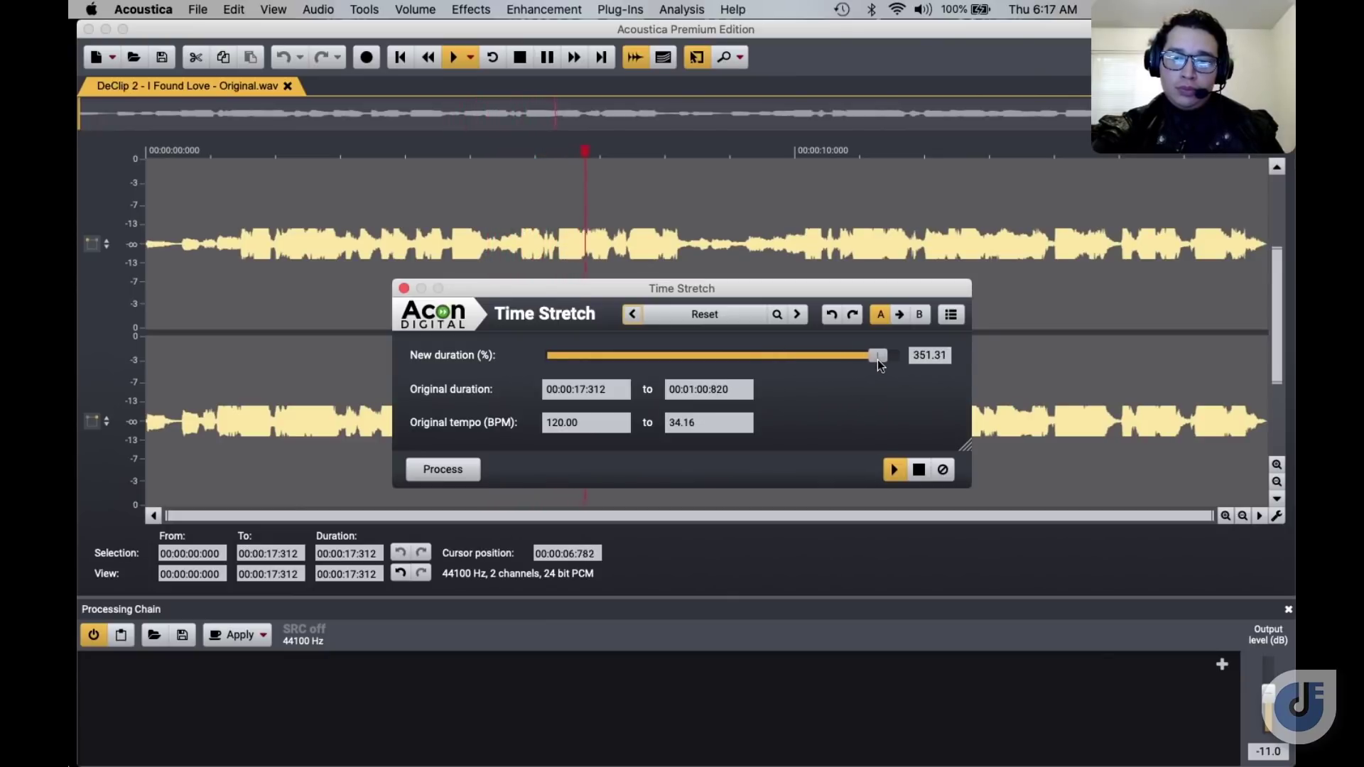
left_click_drag(878, 361, 881, 361)
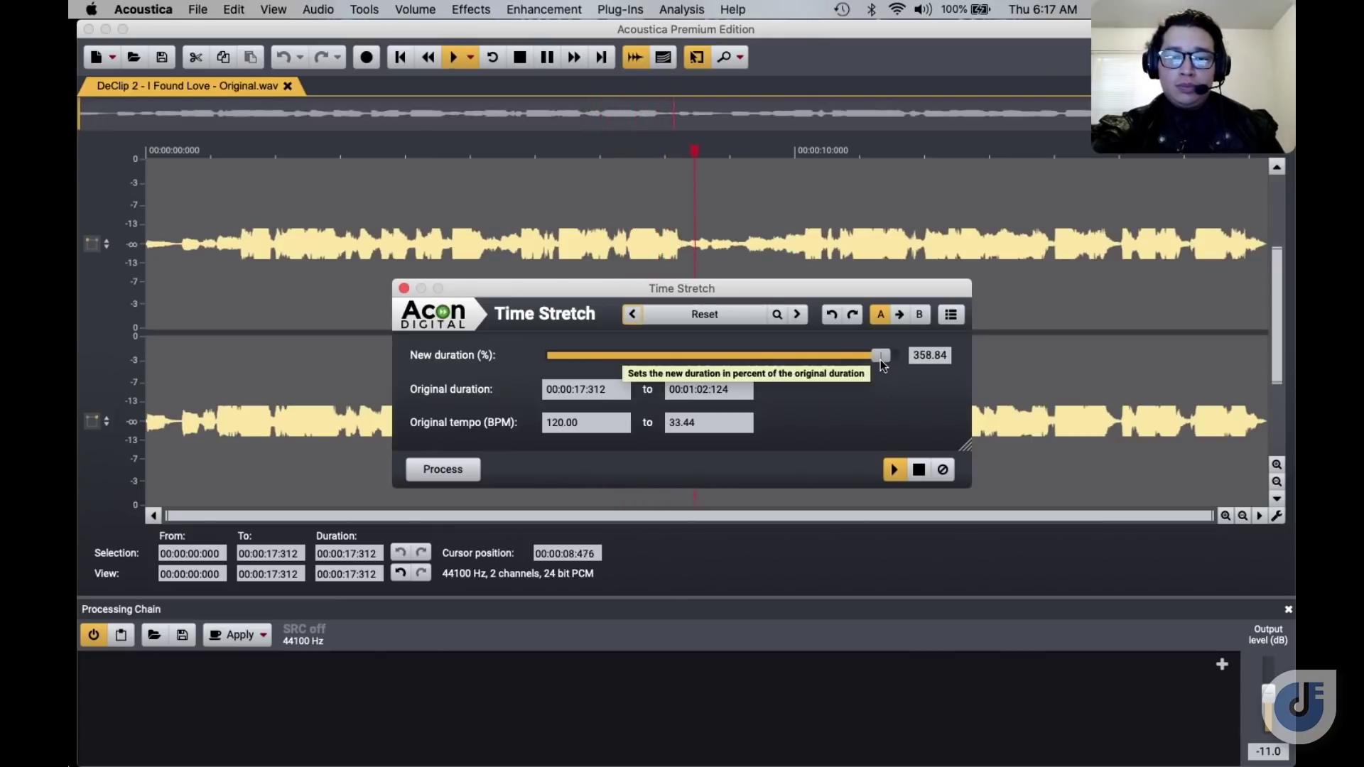
left_click_drag(879, 359, 720, 369)
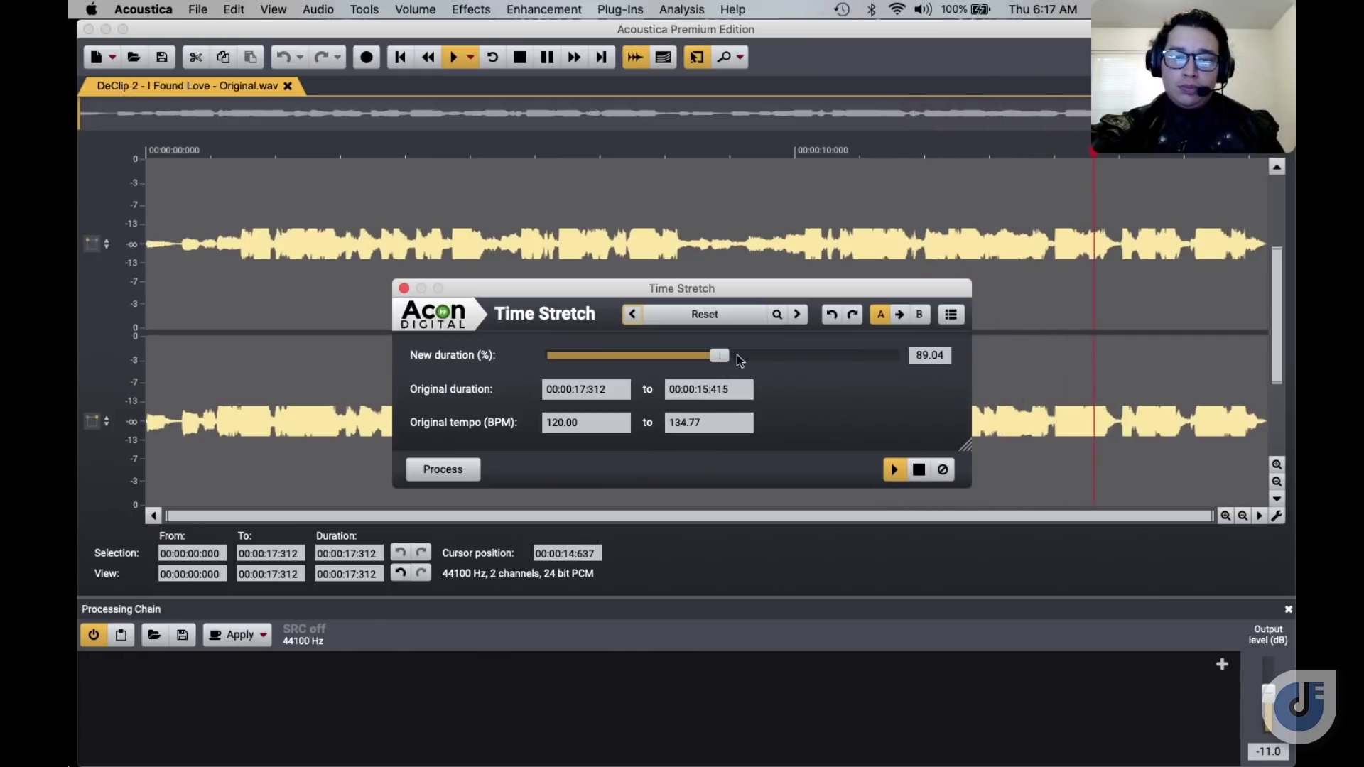
left_click_drag(719, 355, 852, 360)
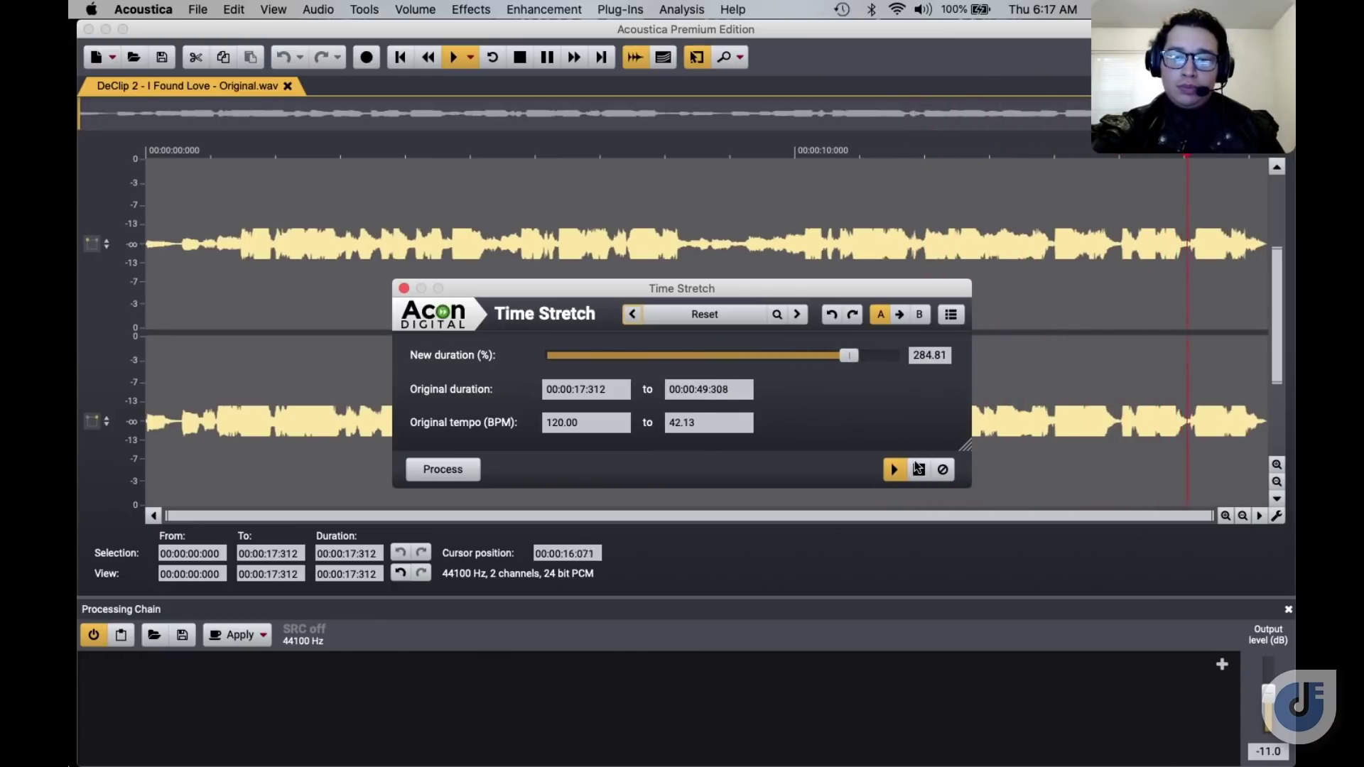
left_click(919, 470)
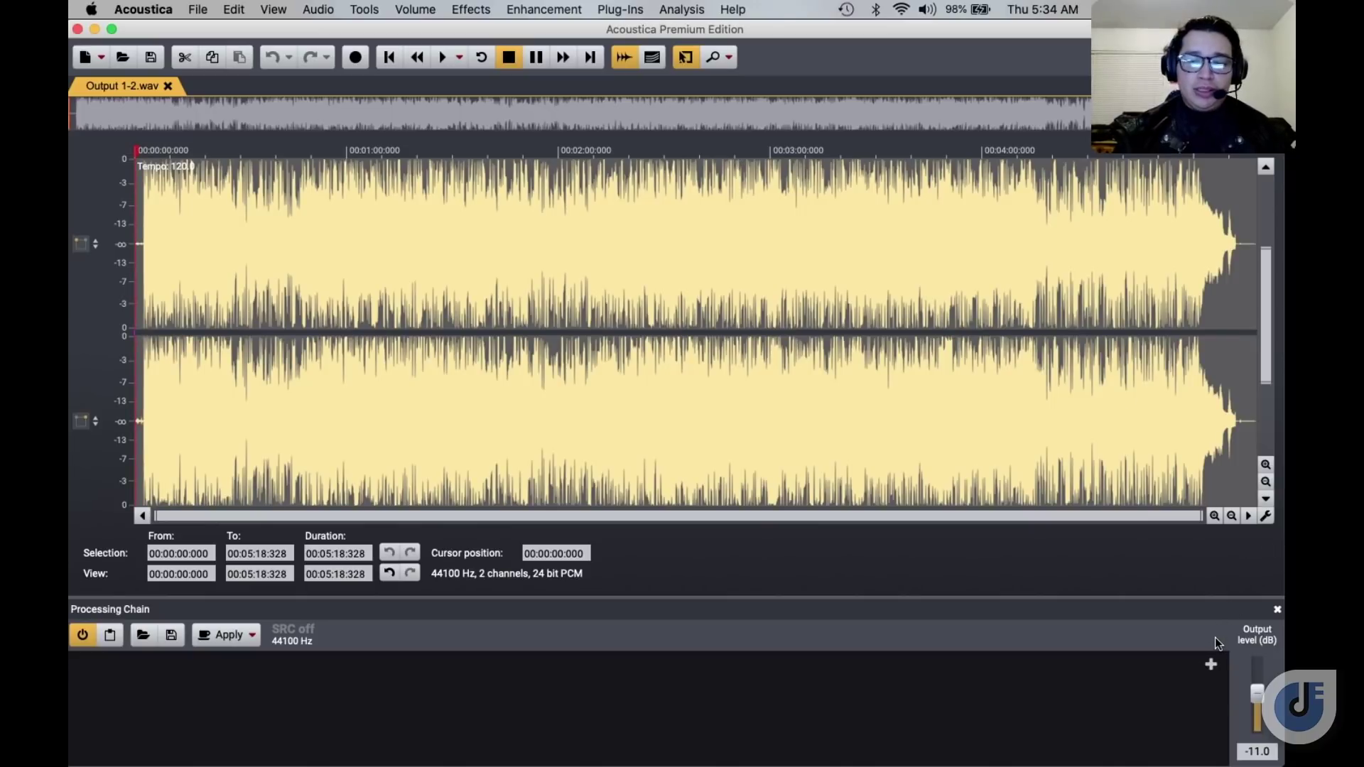
Add Cakewalk's CA-2A AudioUnit plug-in to the processing chain of Output 1-2.wav
left_click(1211, 665)
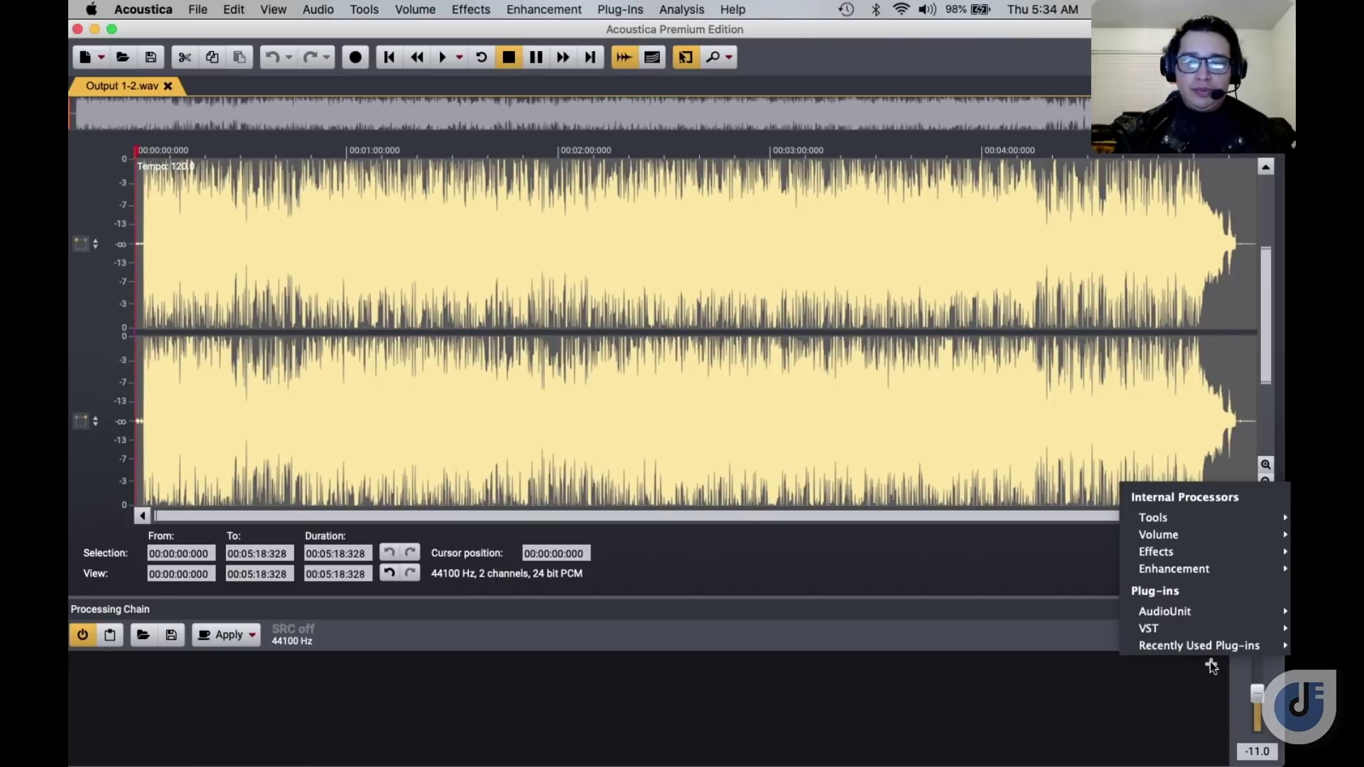
mouse_move(1205, 628)
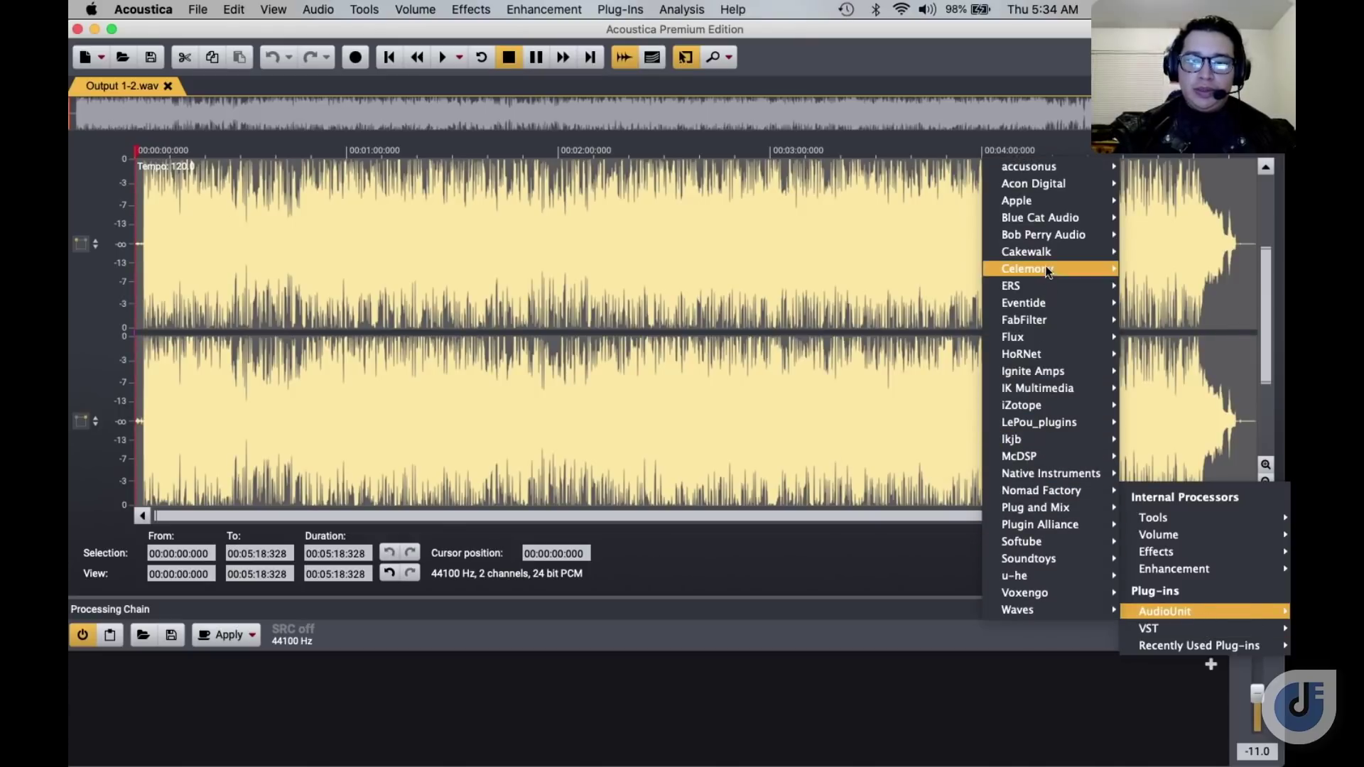
mouse_move(1054, 256)
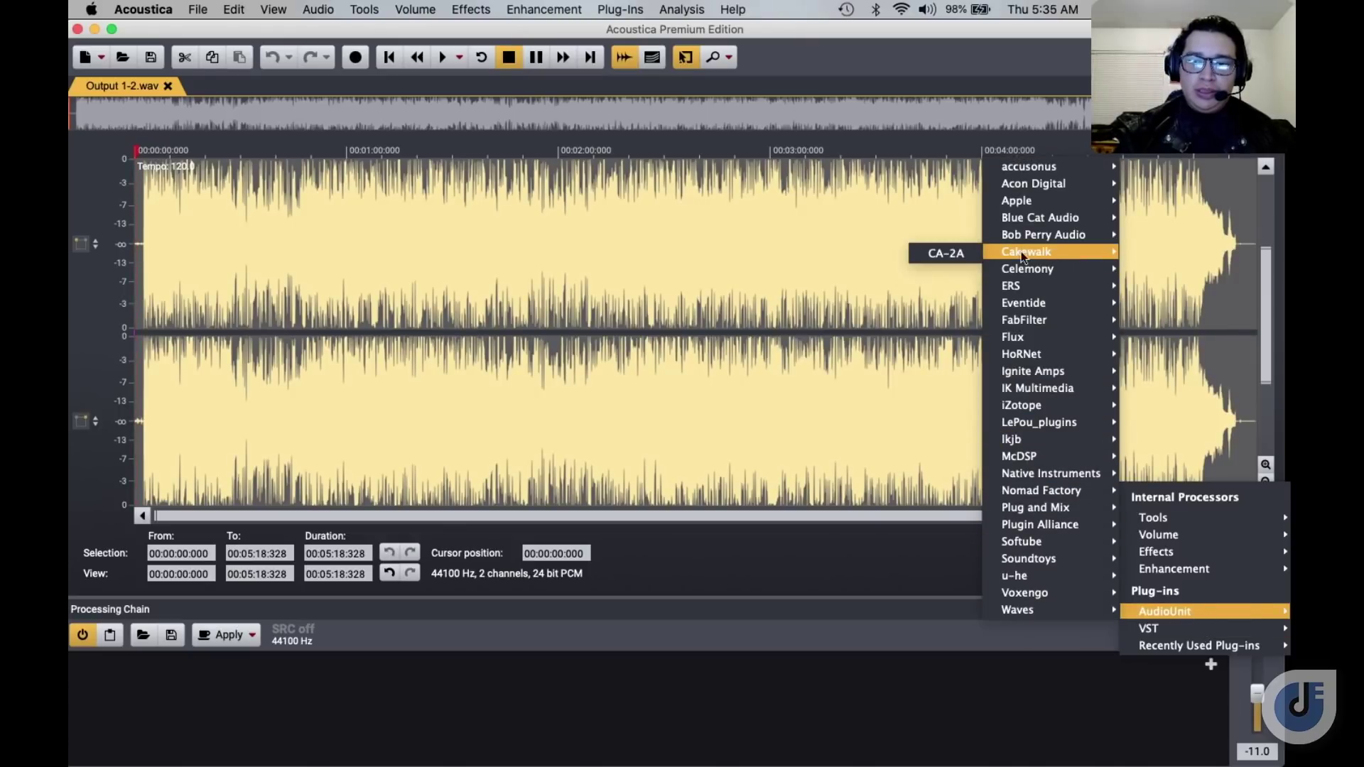
left_click(963, 254)
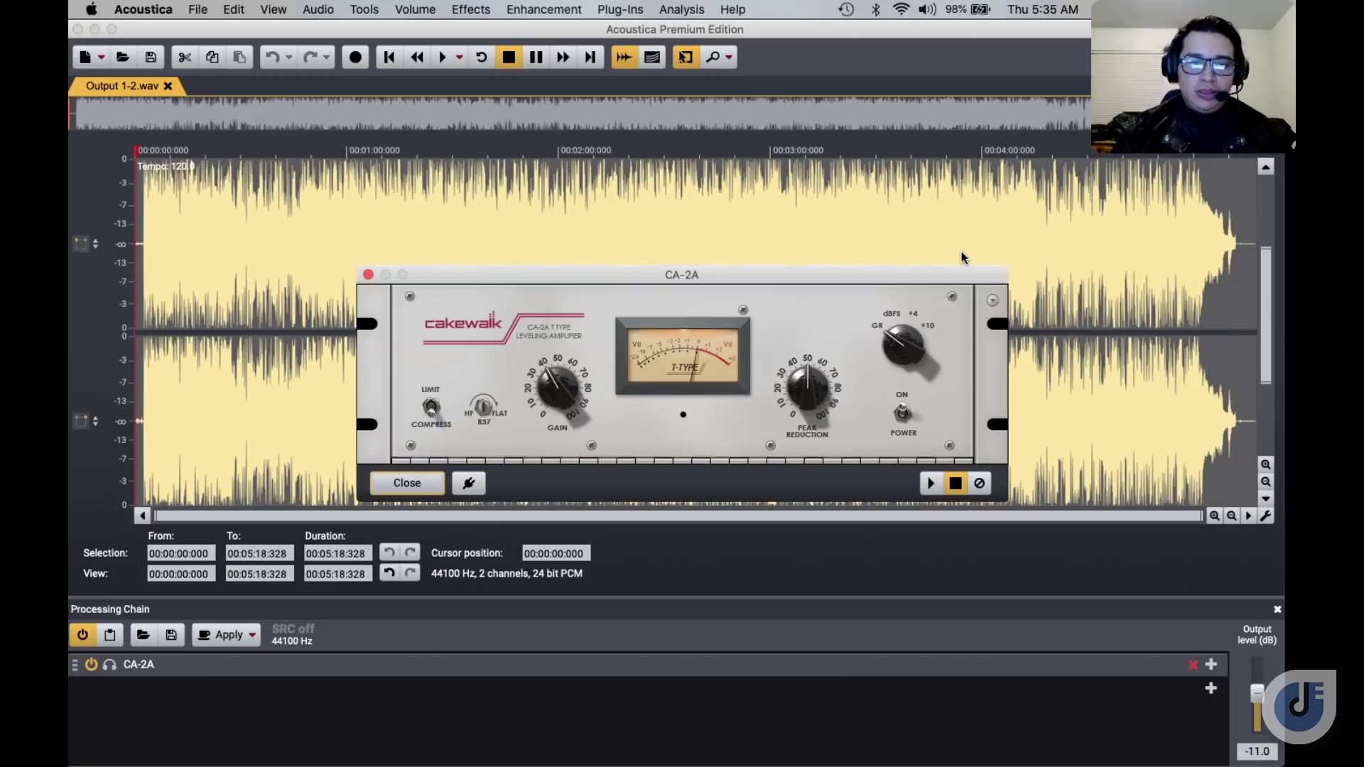
Add Nomad Factory's PulseTec EQs AudioUnit plug-in after CA-2A in the processing chain and arrange both plug-in windows to be accessible
left_click(1212, 689)
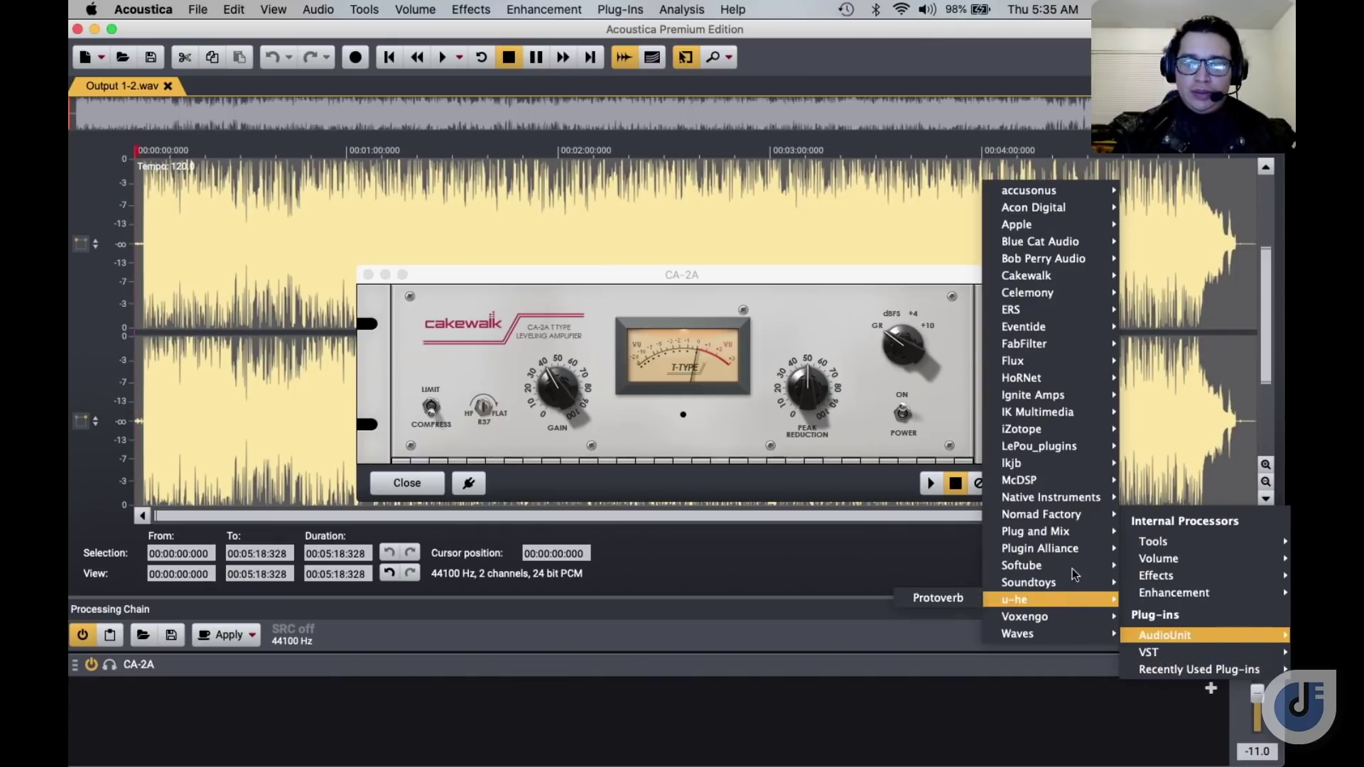
mouse_move(1073, 526)
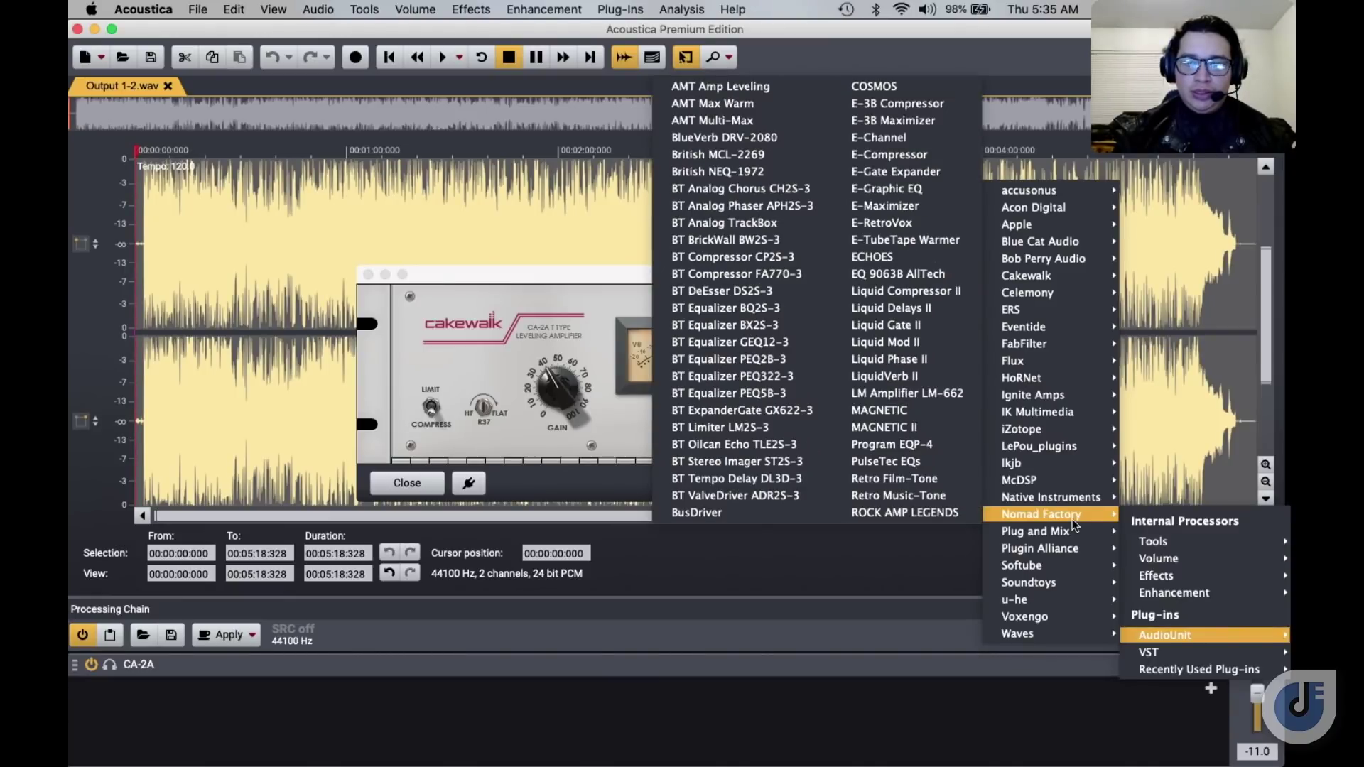
left_click(943, 470)
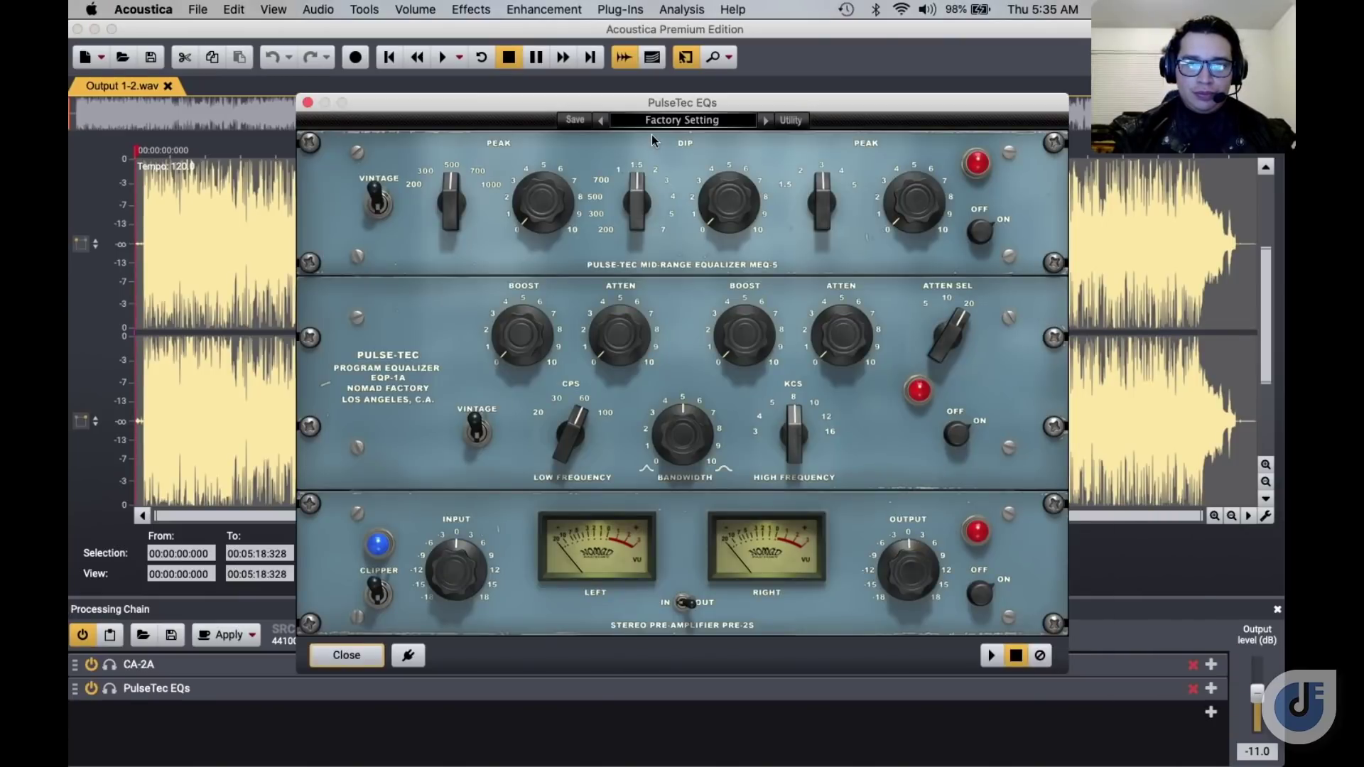
left_click_drag(662, 108, 124, 81)
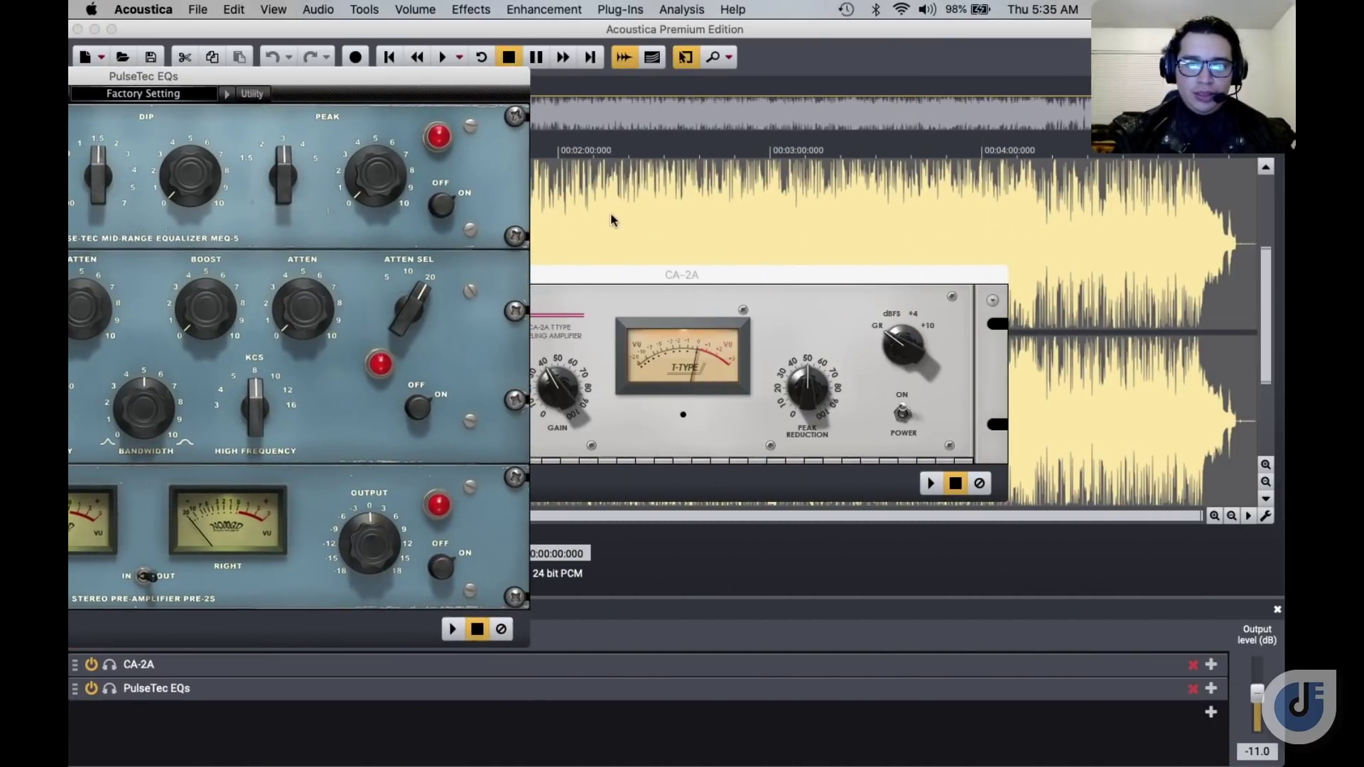
left_click_drag(609, 274, 780, 161)
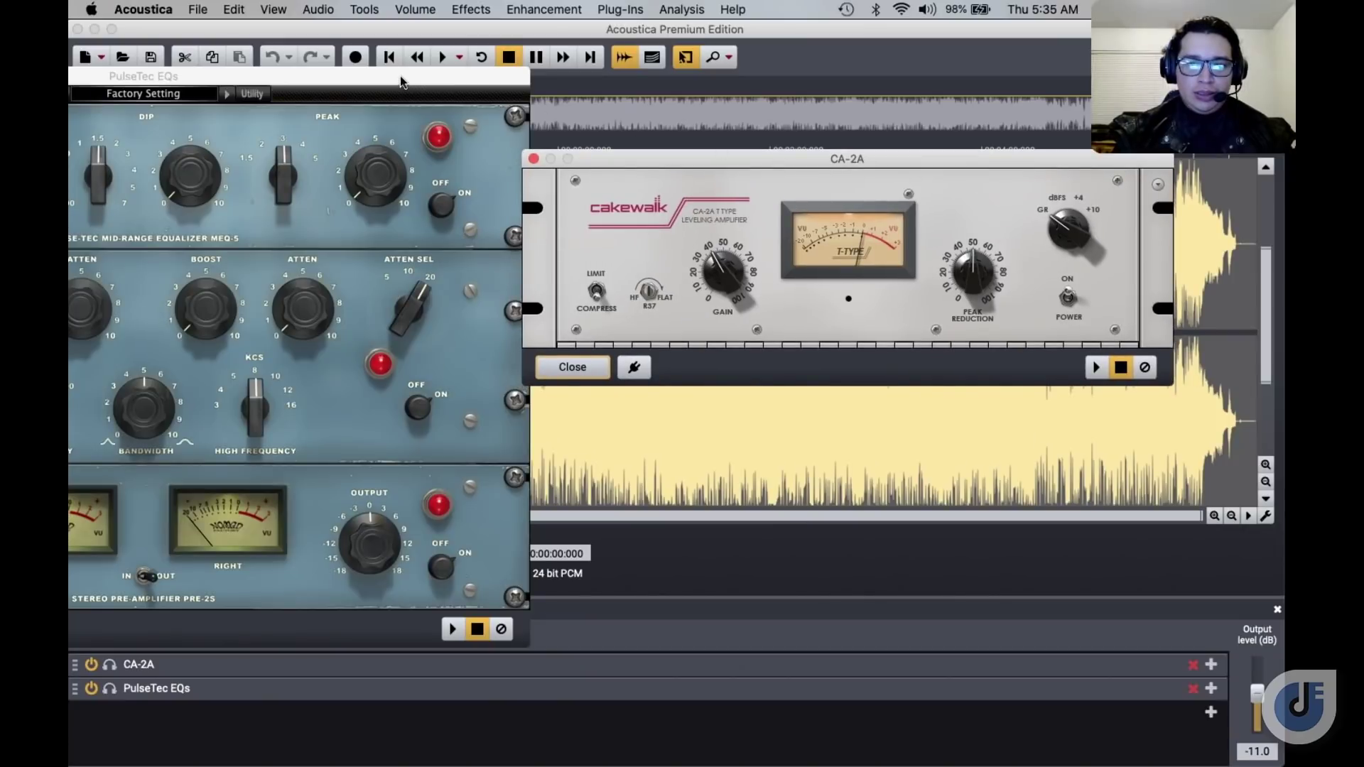
left_click_drag(478, 82, 1293, 242)
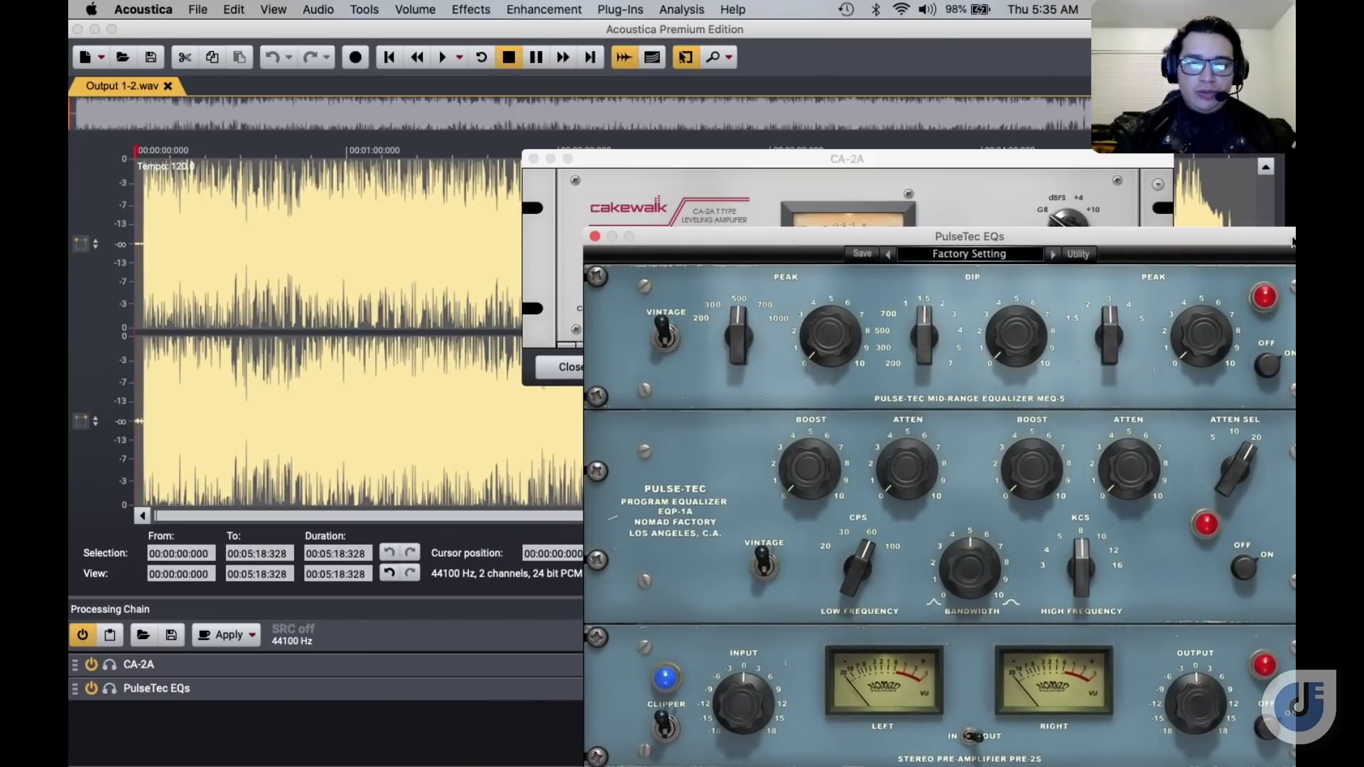
left_click_drag(734, 241, 164, 206)
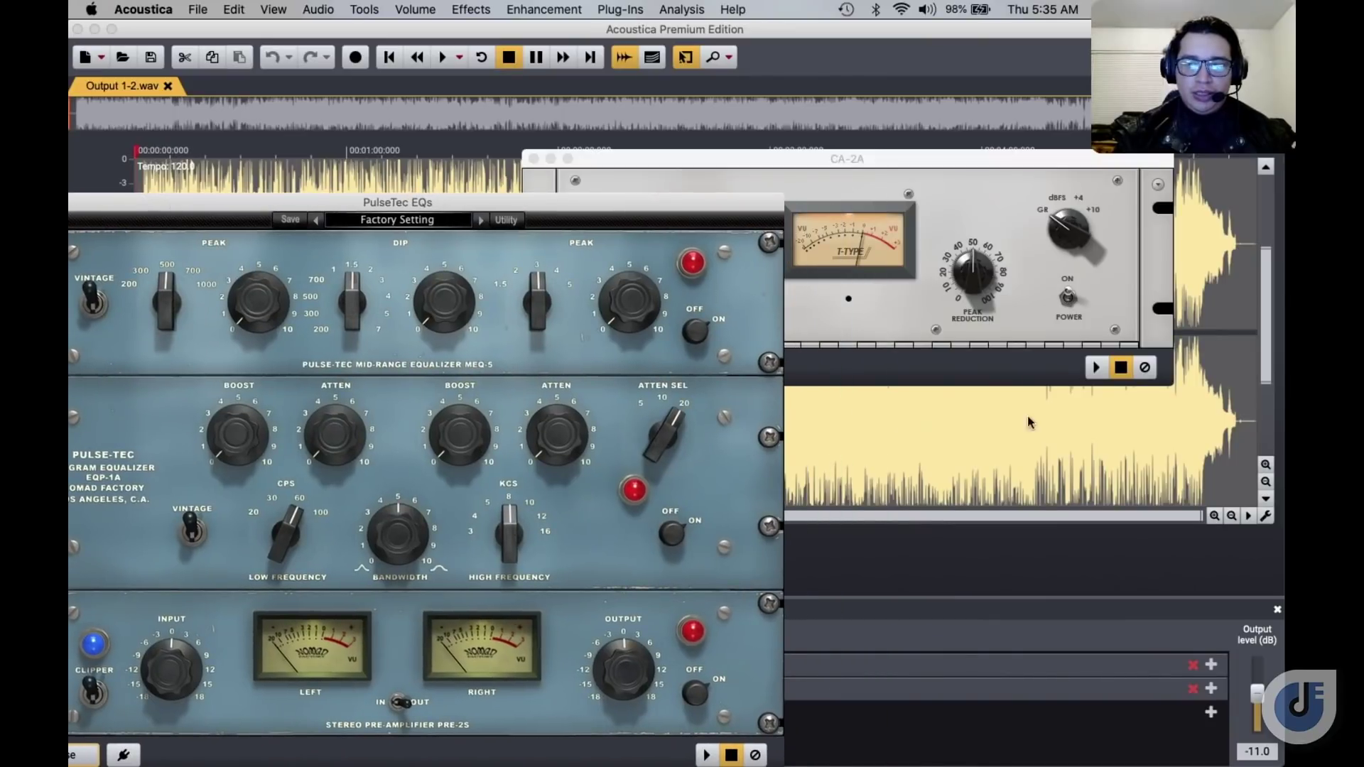
Play the track through the processing chain and raise the CA-2A's Peak Reduction and Gain
left_click(1097, 368)
left_click(1096, 367)
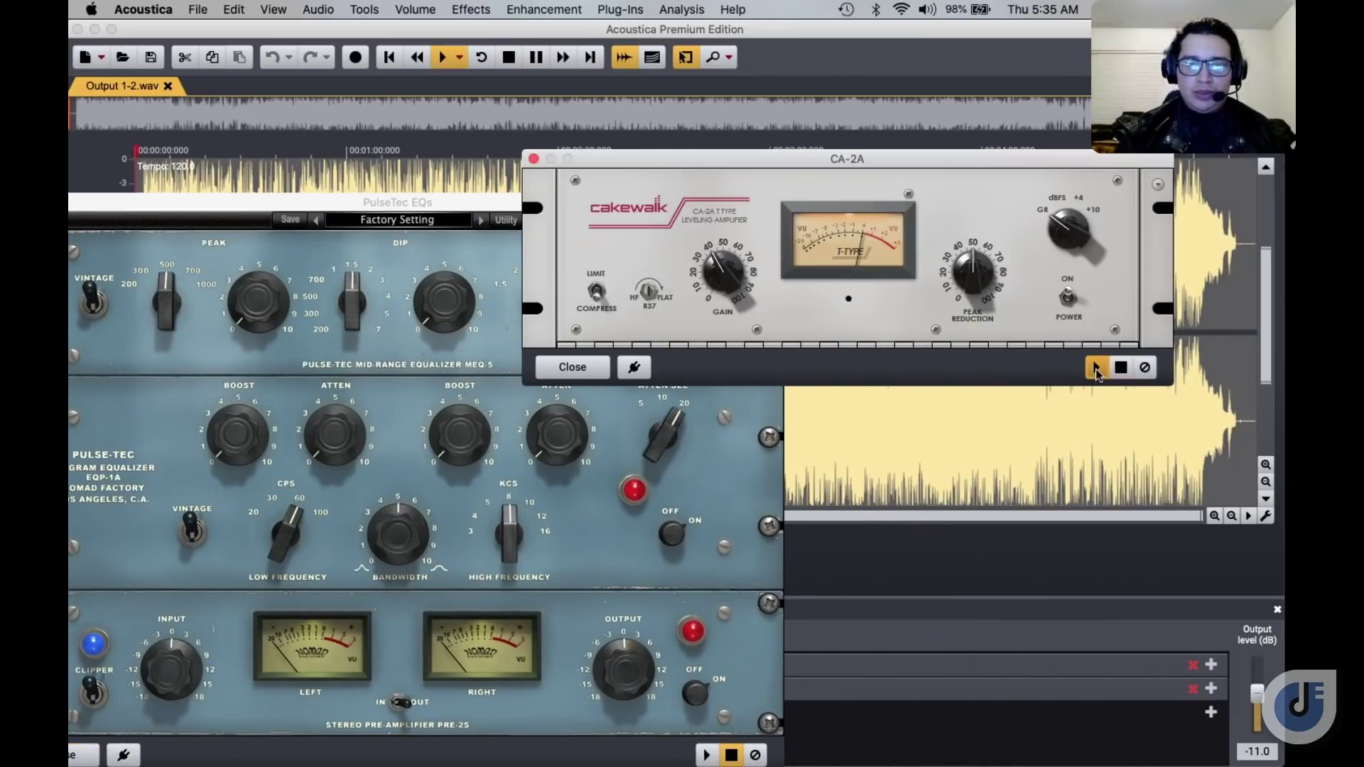
mouse_move(730, 285)
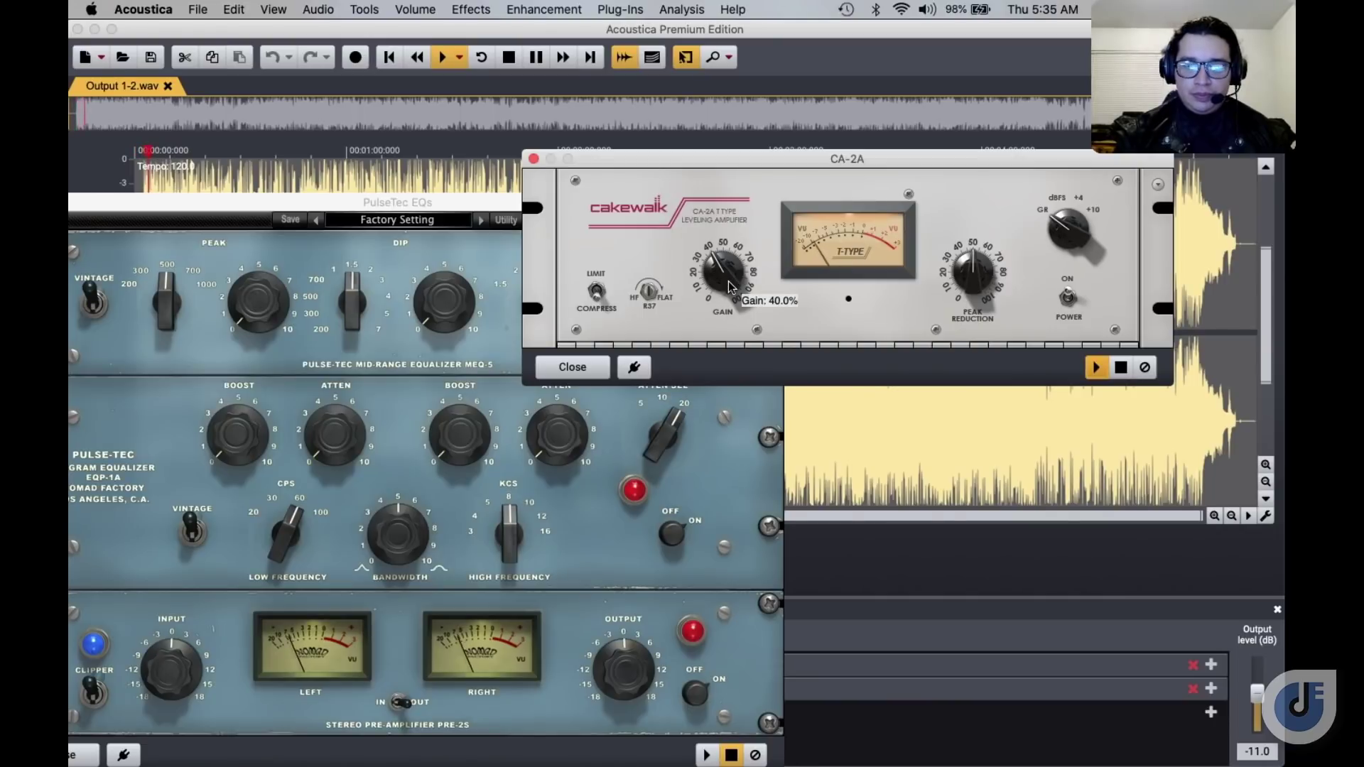
left_click_drag(975, 281, 968, 253)
left_click_drag(719, 258, 719, 246)
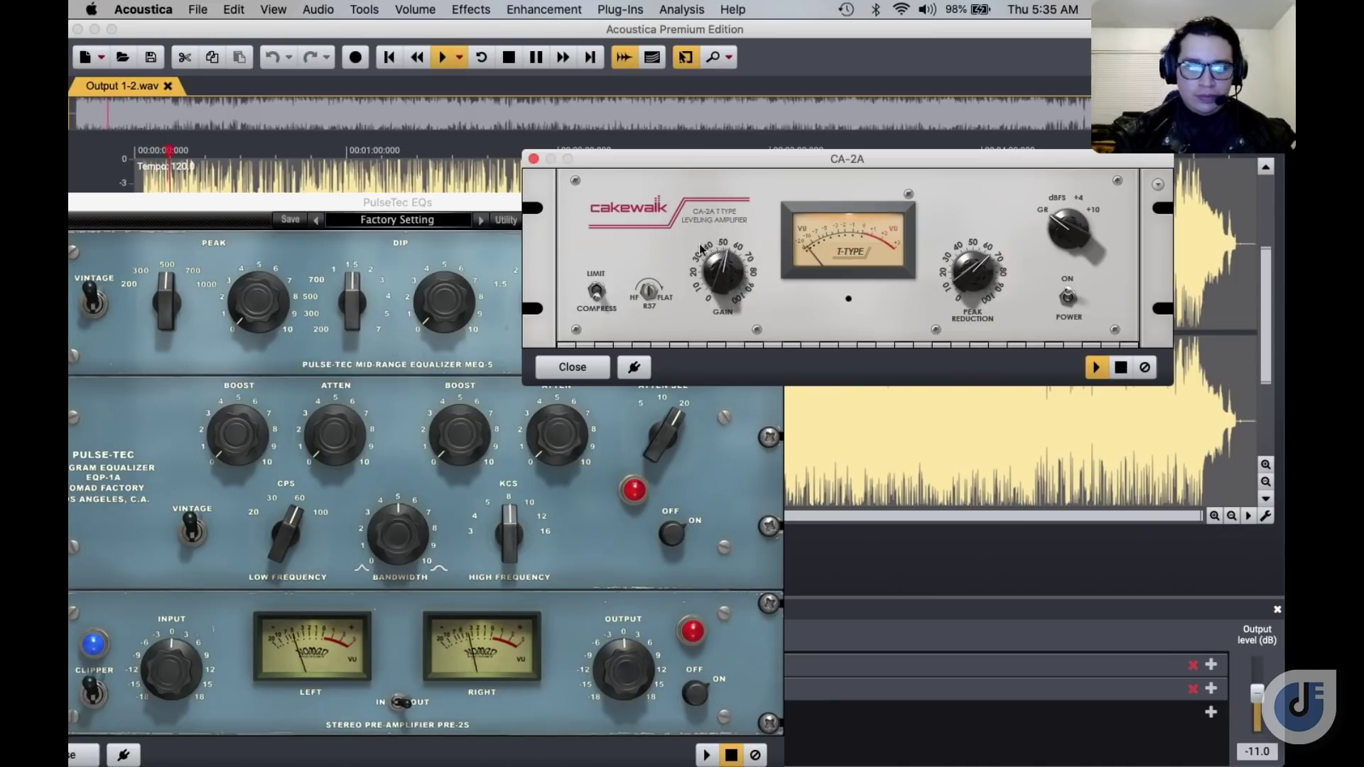
Raise the EQP-1A low-frequency boost to about 3 and high-frequency boost to about 6, and adjust the low-frequency attenuation slightly
left_click(259, 431)
left_click_drag(259, 431, 232, 355)
mouse_move(328, 440)
left_mouse_down()
mouse_move(313, 344)
mouse_move(310, 422)
left_mouse_up()
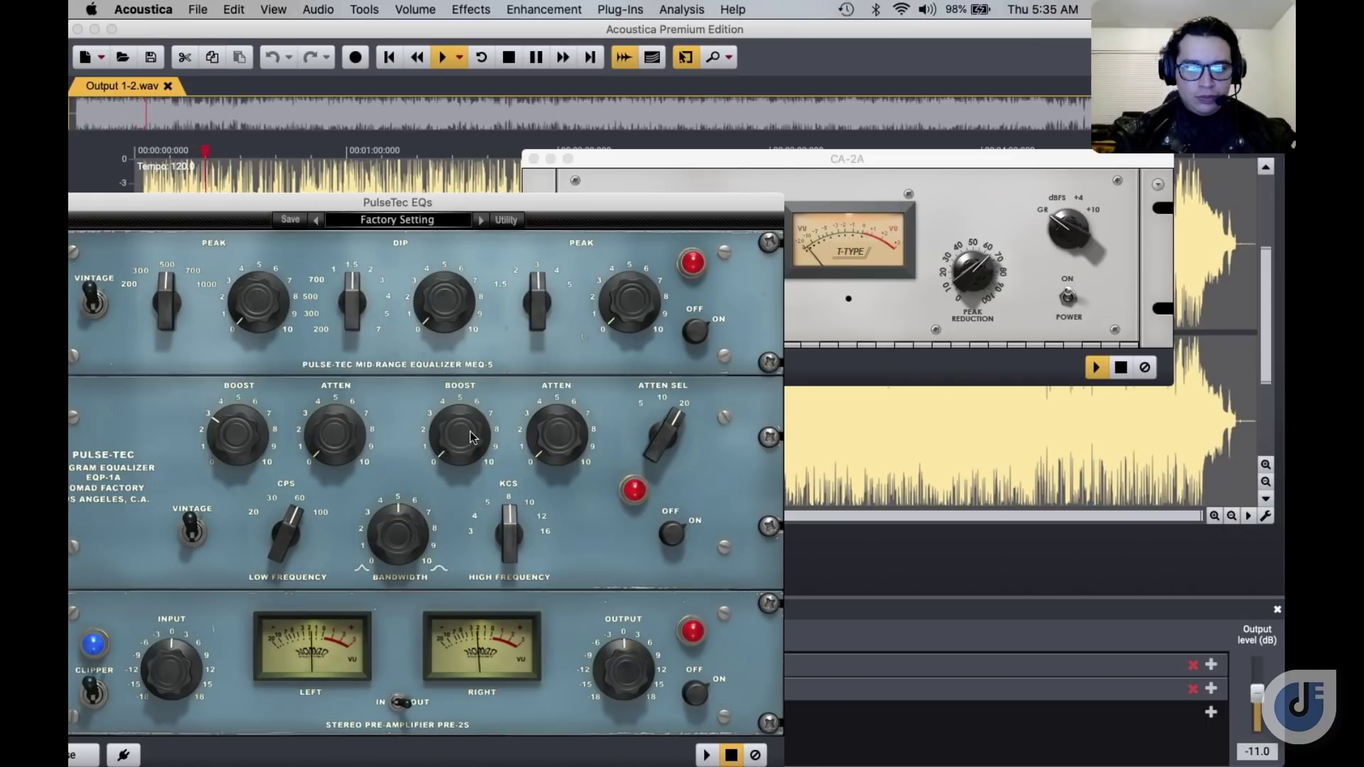
left_click_drag(469, 436, 445, 313)
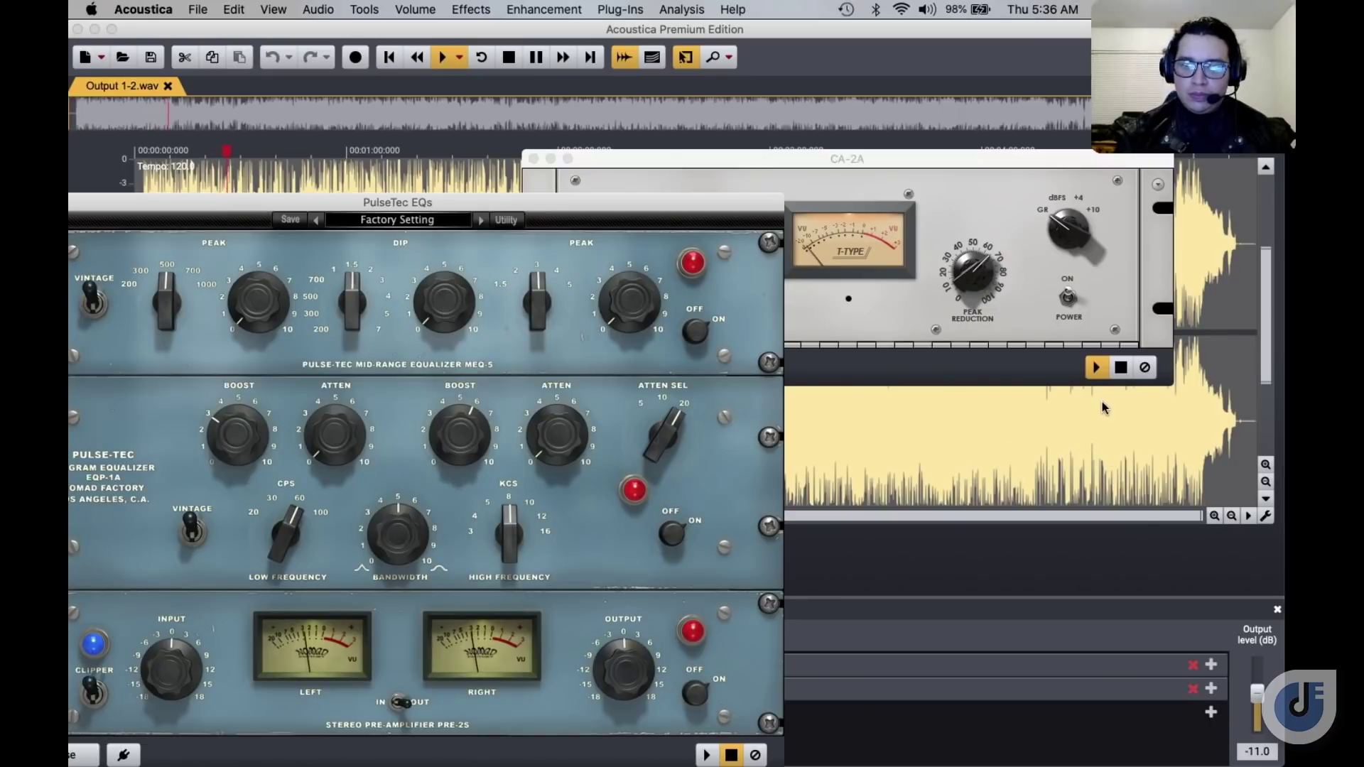
Spread the PulseTec EQs and CA-2A windows apart to watch their meters, and stop playback
left_click_drag(736, 207, 643, 116)
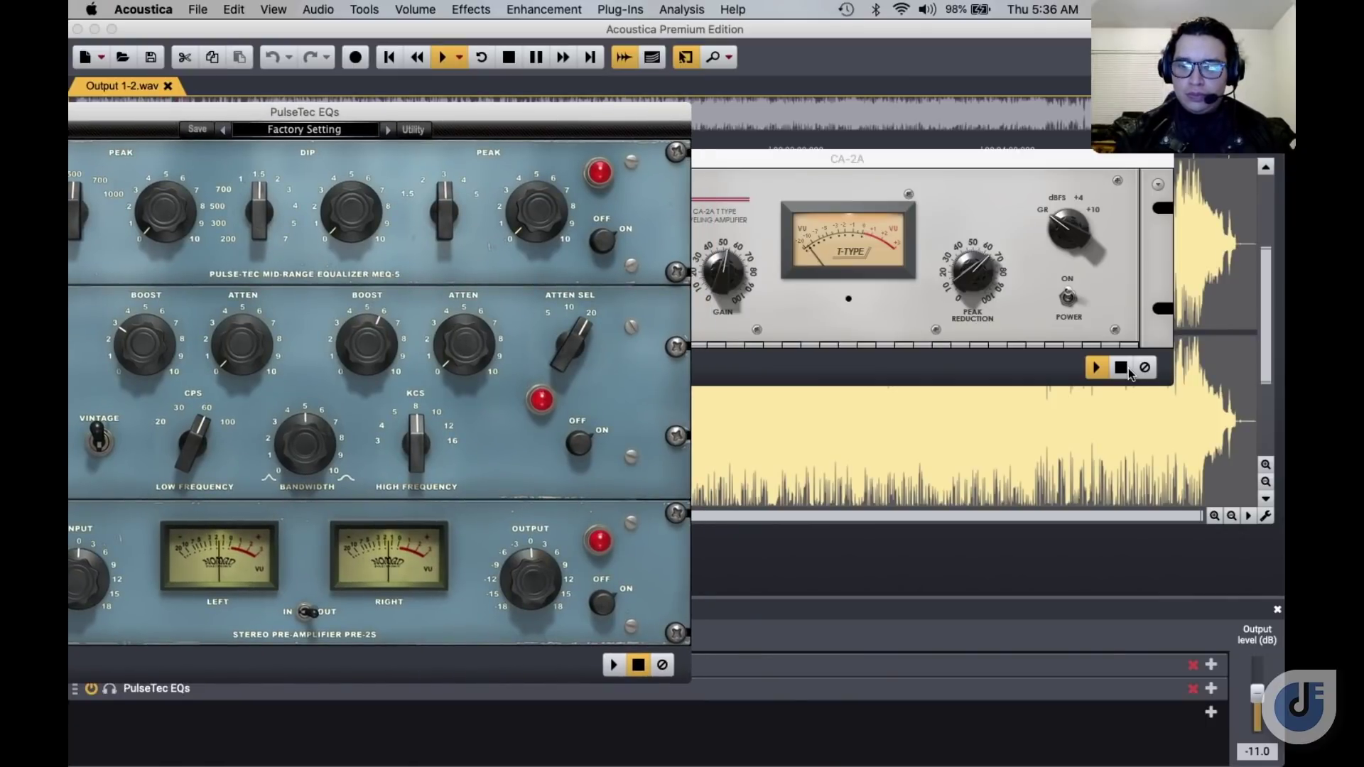
left_click_drag(755, 159, 823, 126)
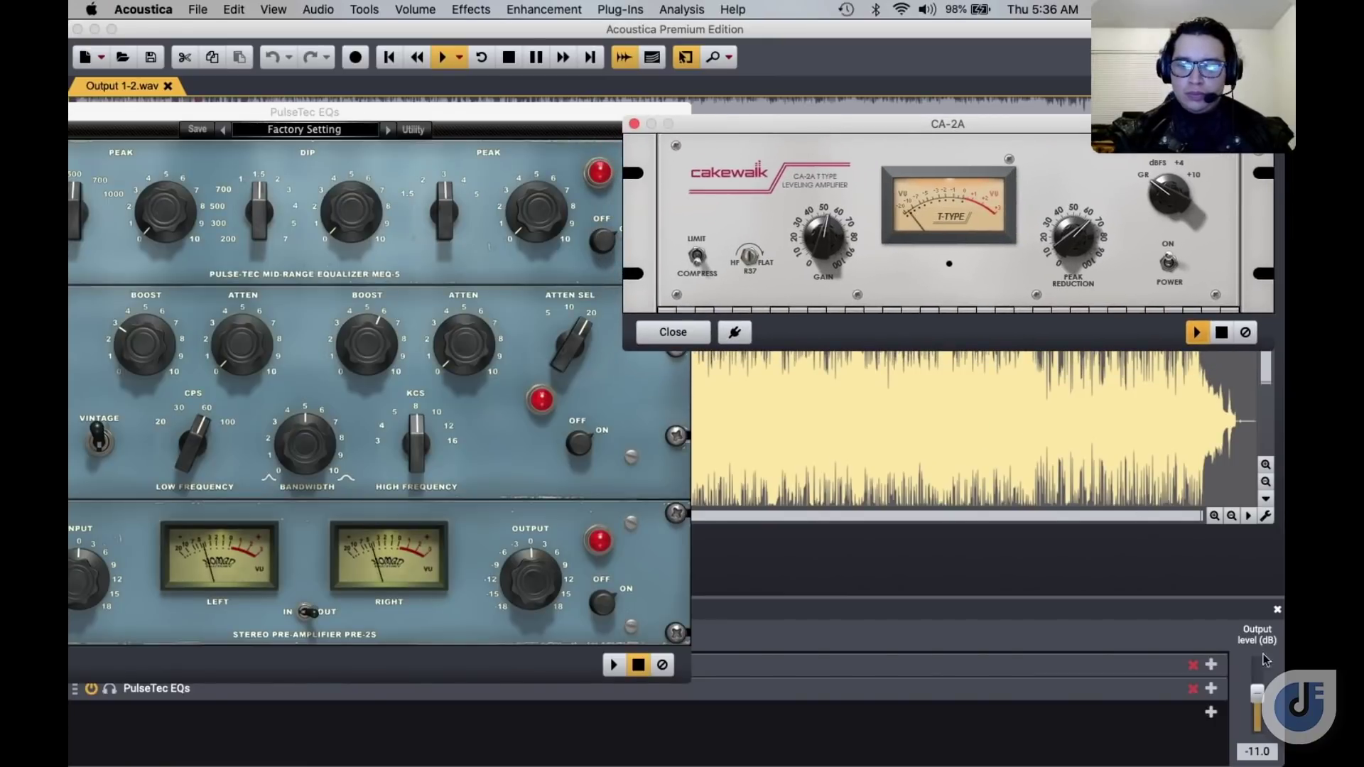
left_click(1221, 333)
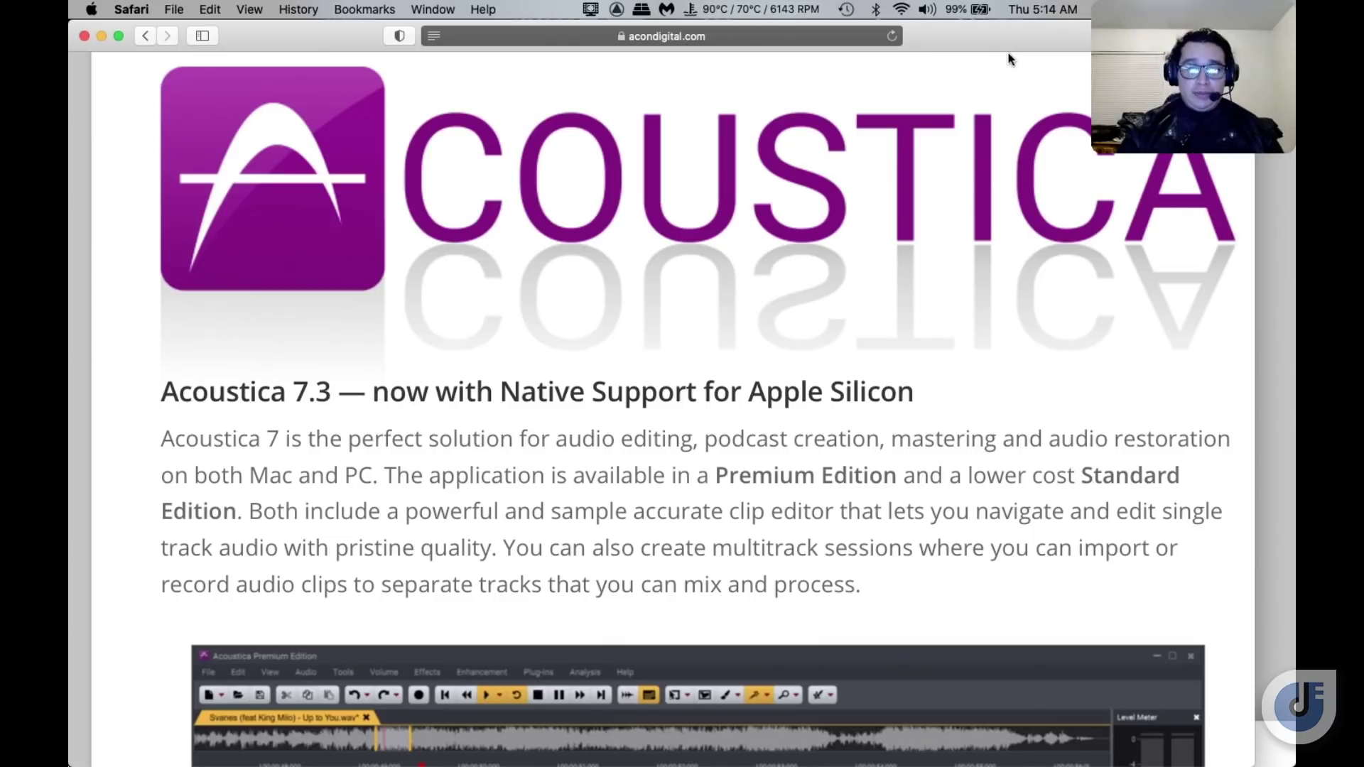
Switch to Safari and read the Acoustica 7.3 product page on acondigital.com through the Premium Edition's list of included plug-ins
scroll(927, 253, "down", 3)
scroll(927, 253, "down", 4)
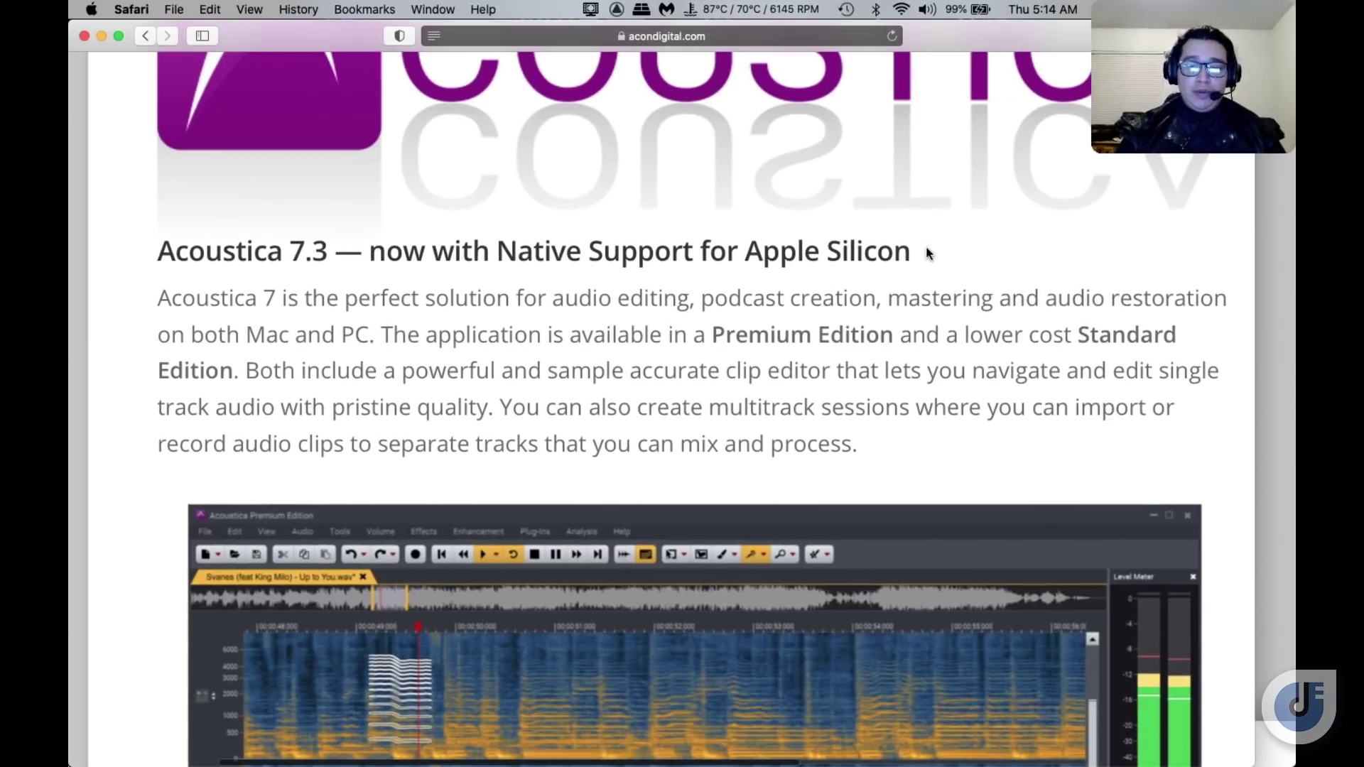
scroll(927, 249, "down", 6)
scroll(927, 248, "down", 3)
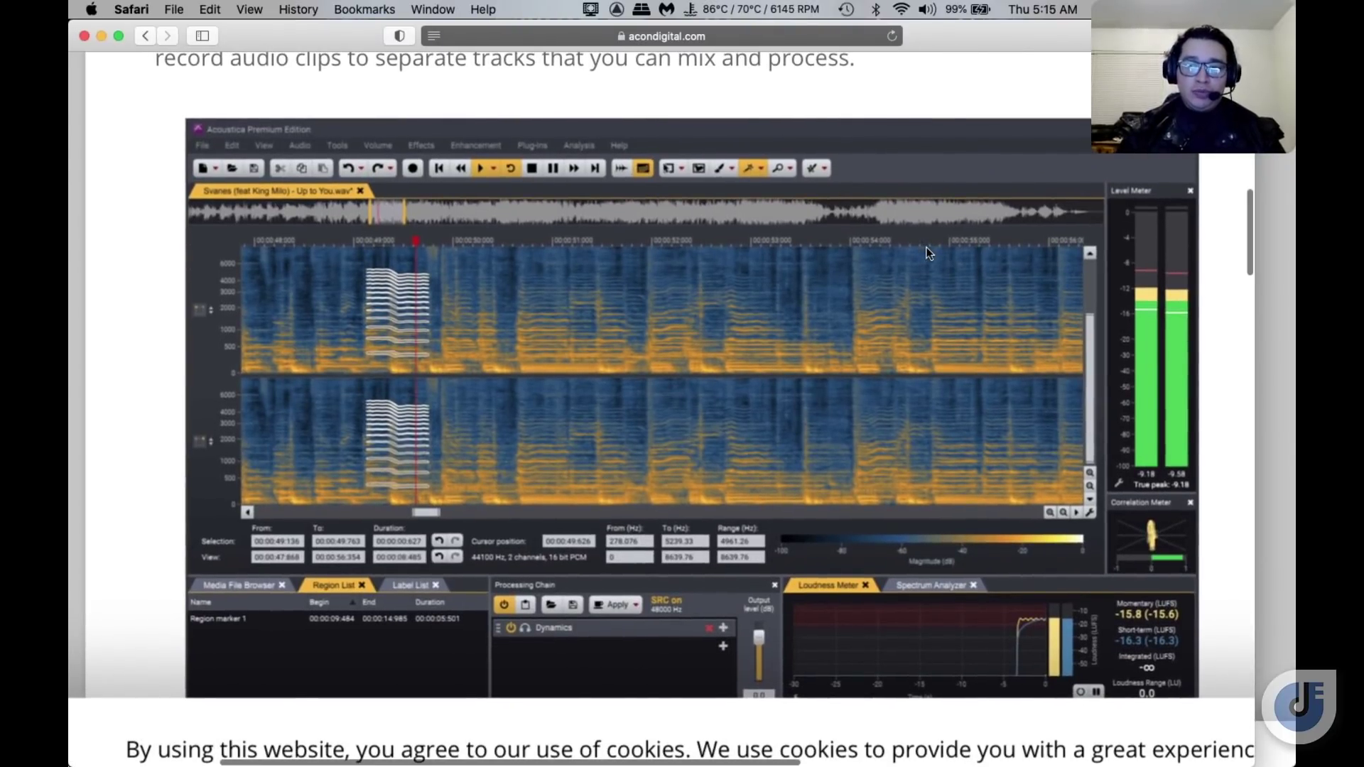
scroll(928, 253, "down", 10)
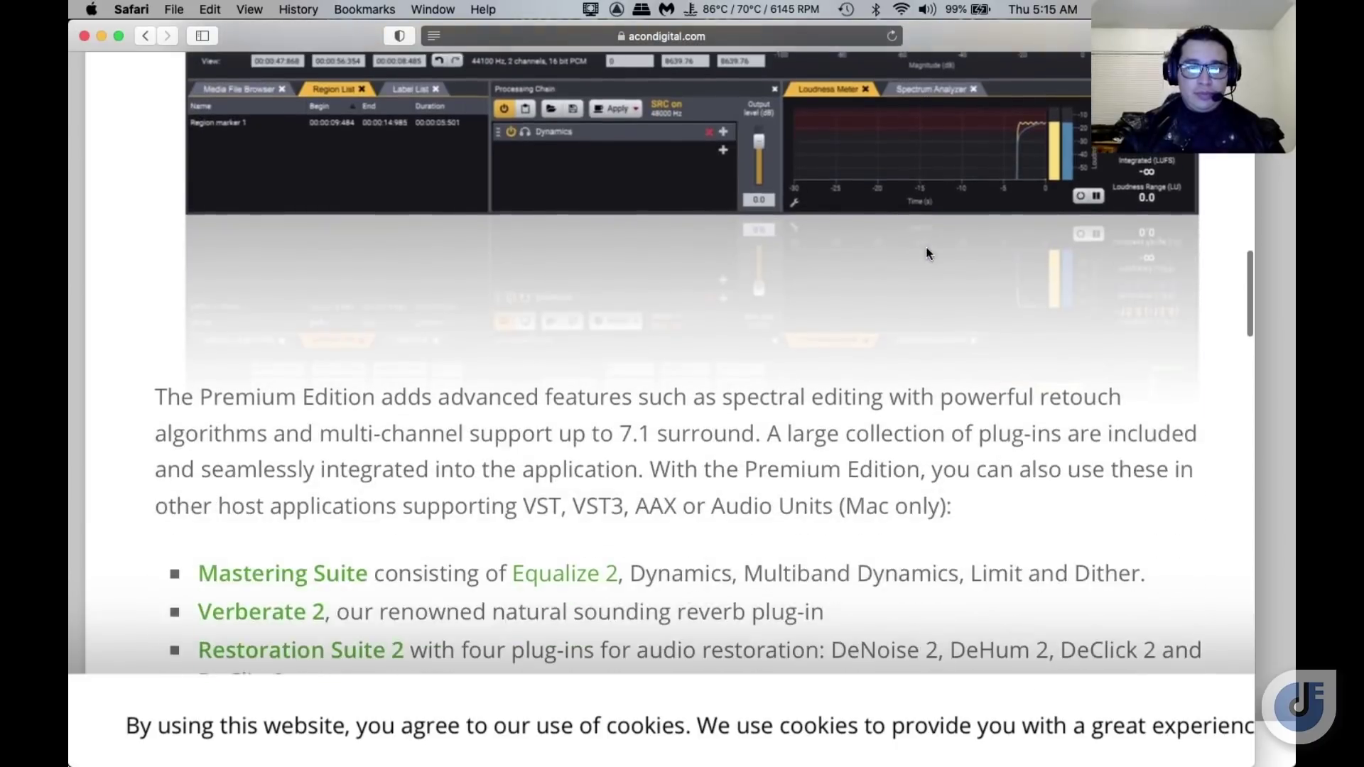
scroll(927, 250, "down", 2)
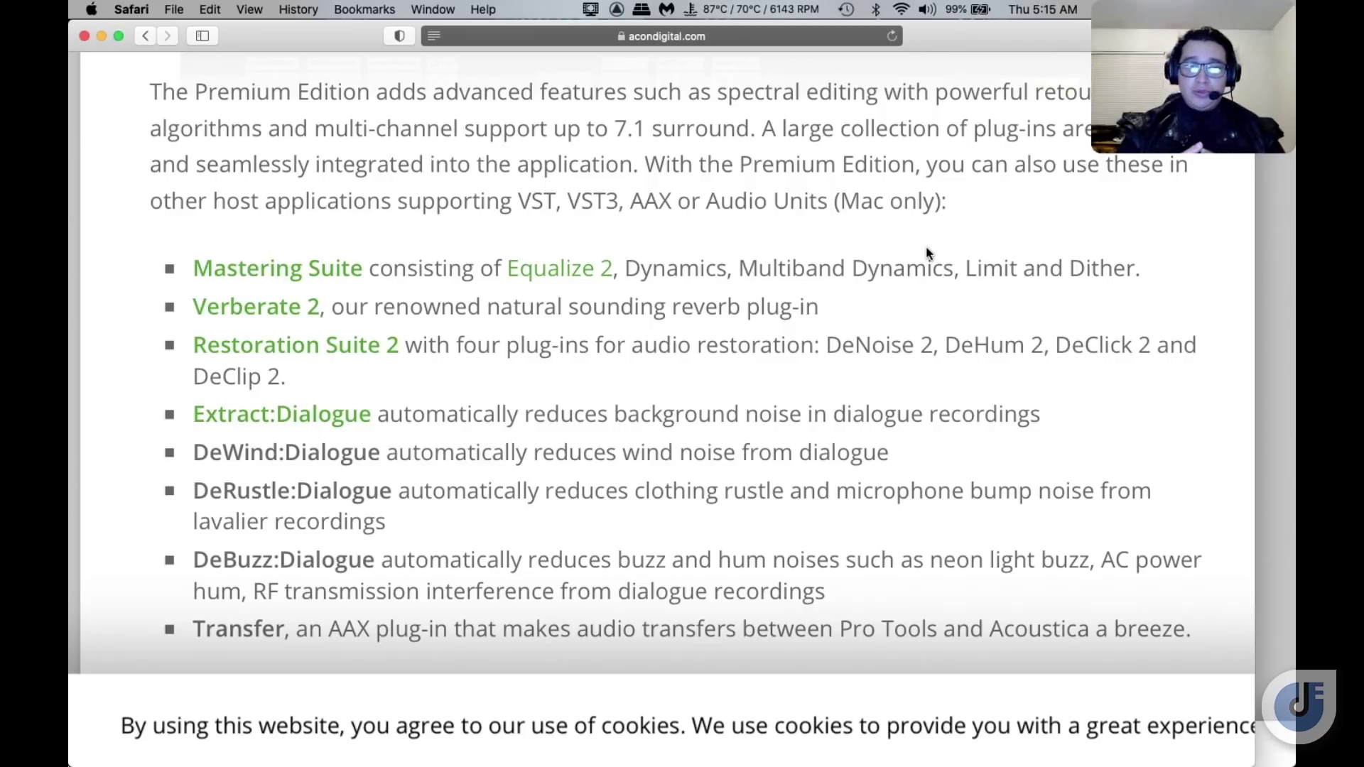
scroll(927, 253, "down", 3)
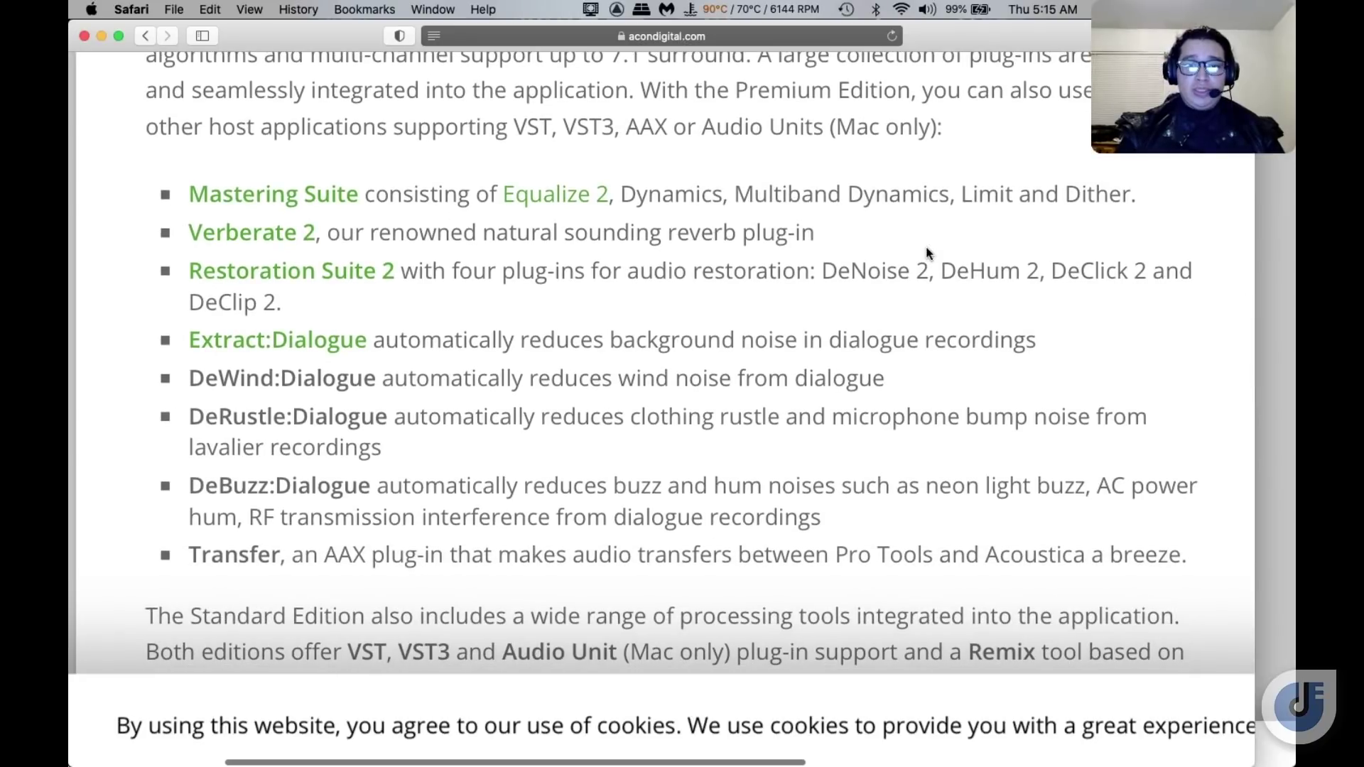